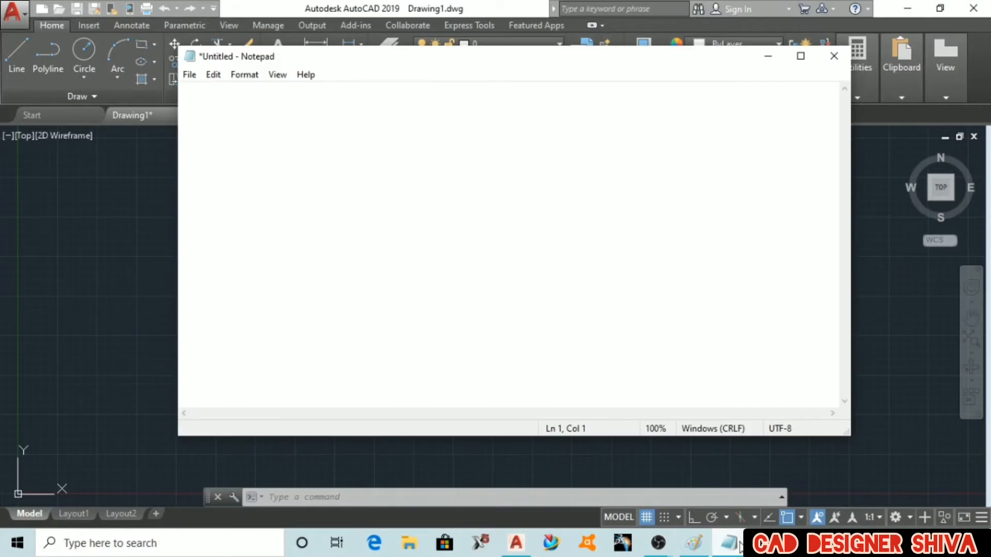
- Write the greeting "HELLO GUYS," and, after a blank line, "TODAY WE WILL SEE........." in the empty note
{"action": "type", "text": "HELLO GUYS"}
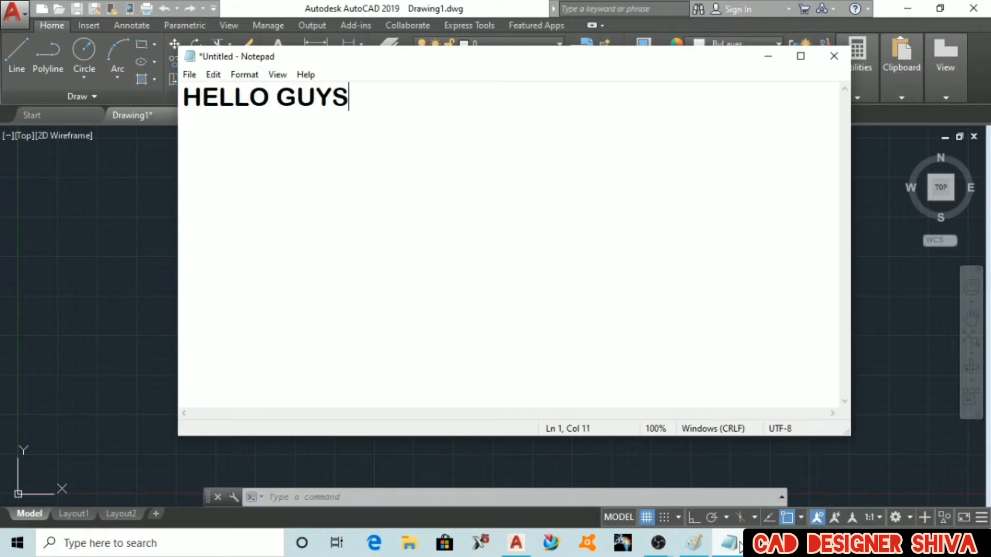
{"action": "type", "text": ",  TODAY "}
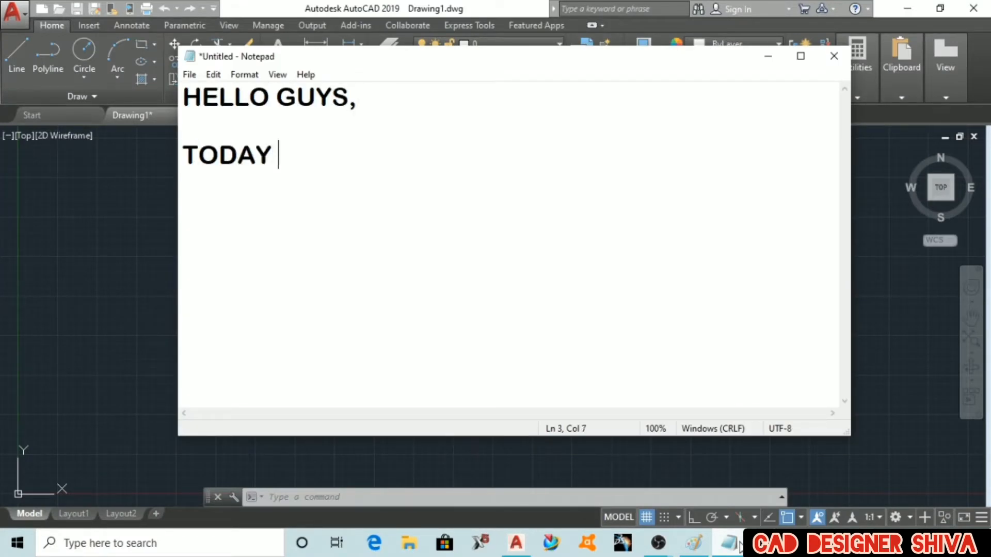
{"action": "type", "text": "WE WILL SEE."}
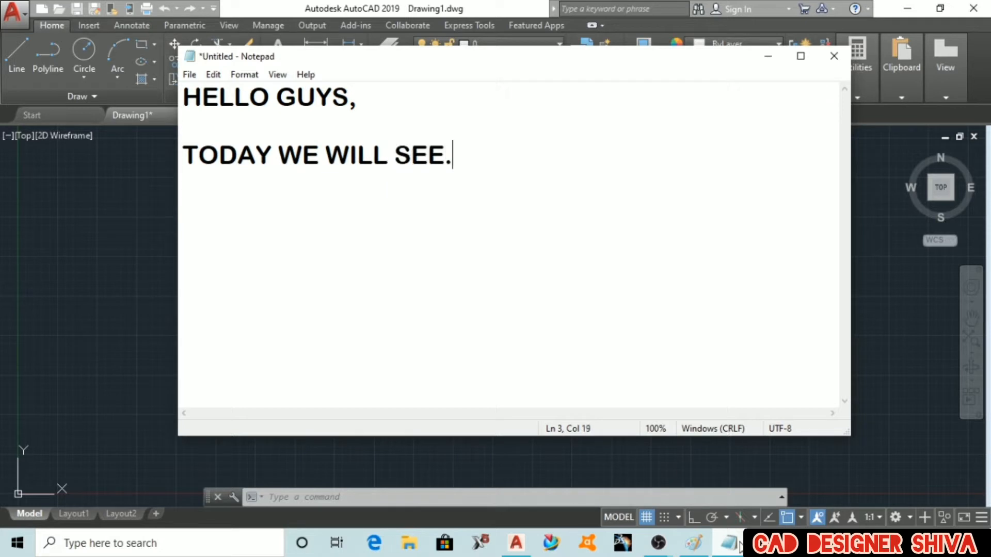
{"action": "type", "text": "........  HOW "}
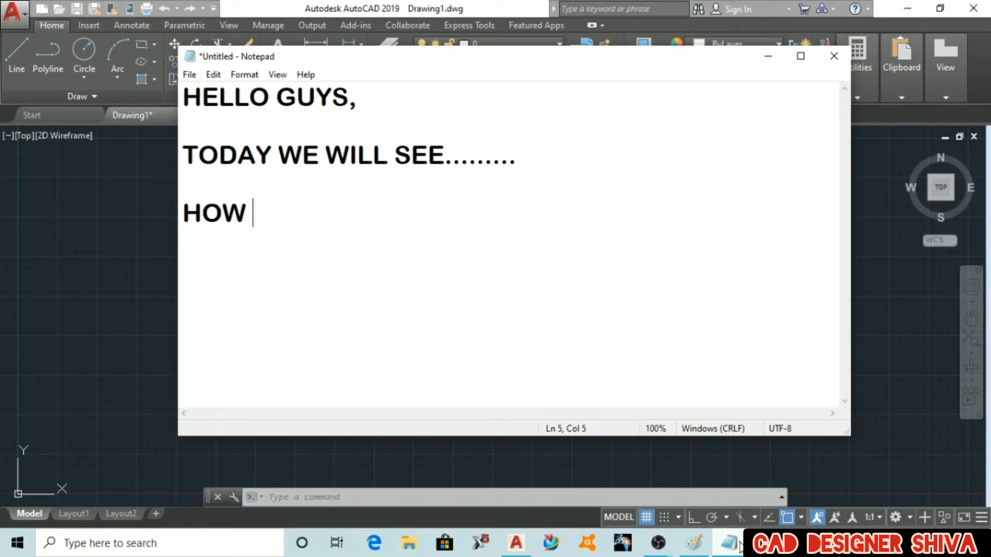
- Write the topic text HOW TO USE "RECTANGULAR ARRAY", "PATH ARRAY" & " POLAR ARRAY" COMMAND, with a line break before the ampersand
{"action": "type", "text": "TO USE \""}
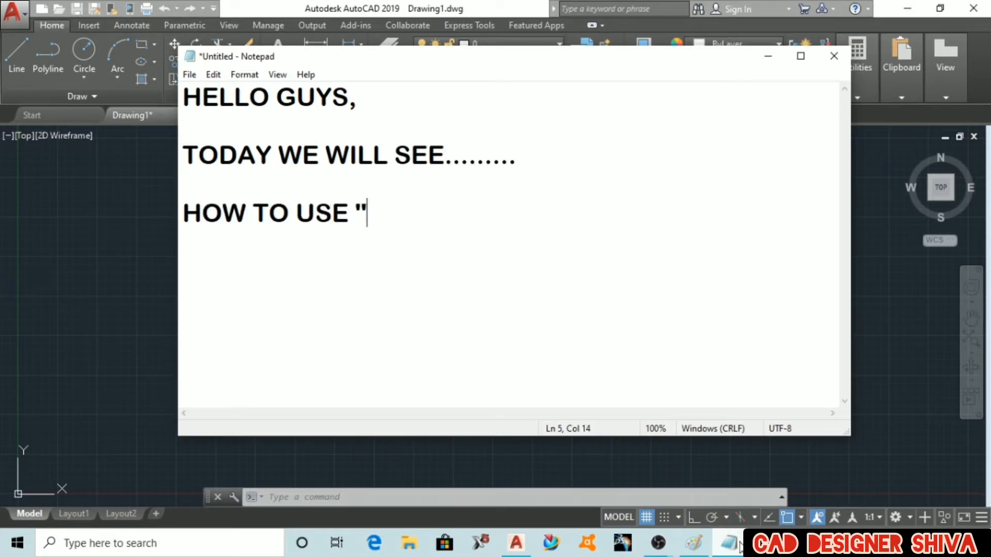
{"action": "type", "text": "RECTANGUL"}
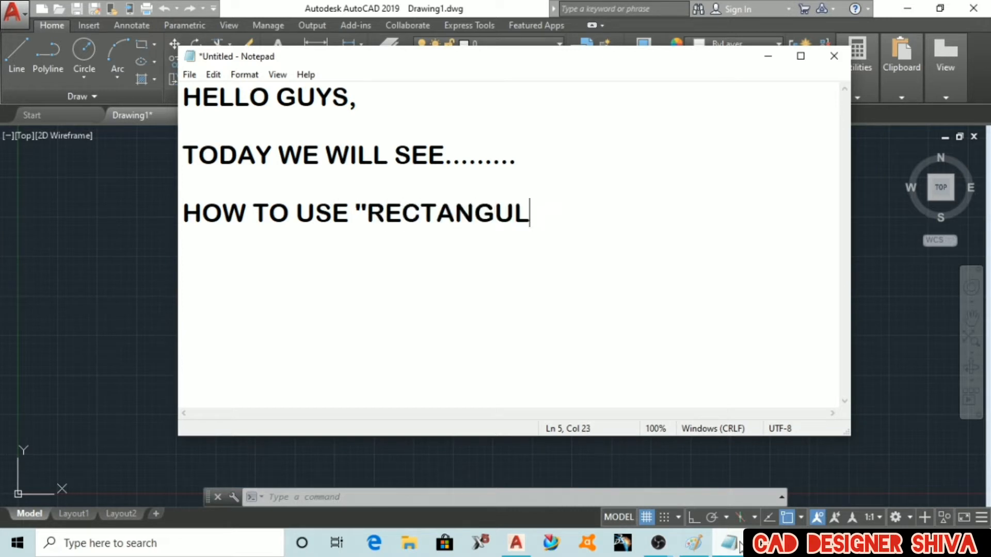
{"action": "type", "text": "AR ARRA"}
{"action": "key", "text": "BackSpace"}
{"action": "type", "text": "RRAY"}
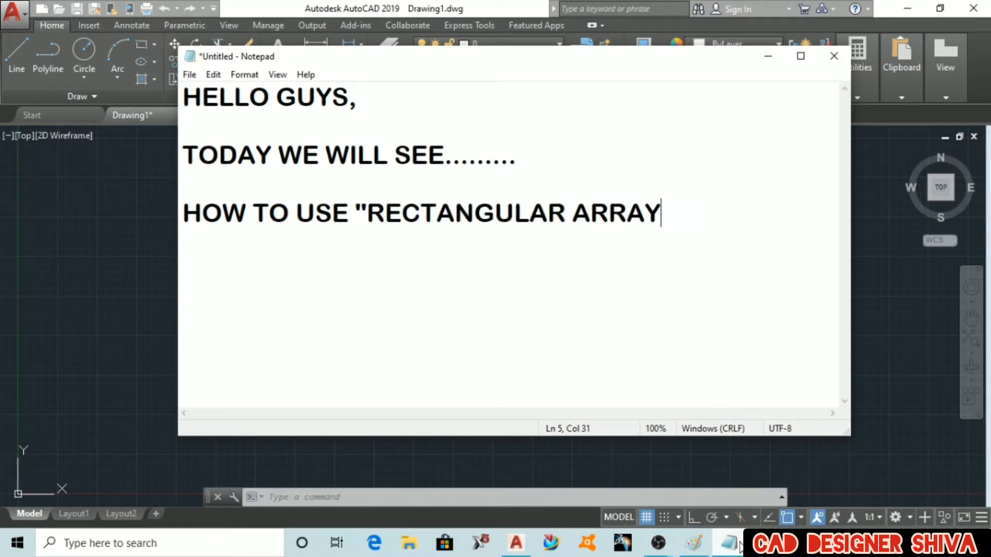
{"action": "type", "text": "\", \"PATH ARRAY"}
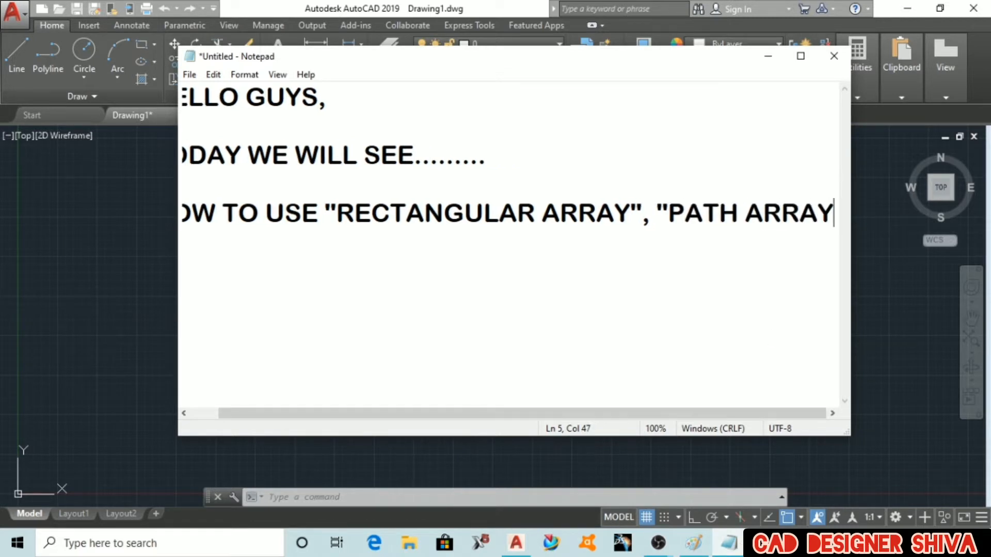
{"action": "type", "text": "\""}
{"action": "key", "text": "Return"}
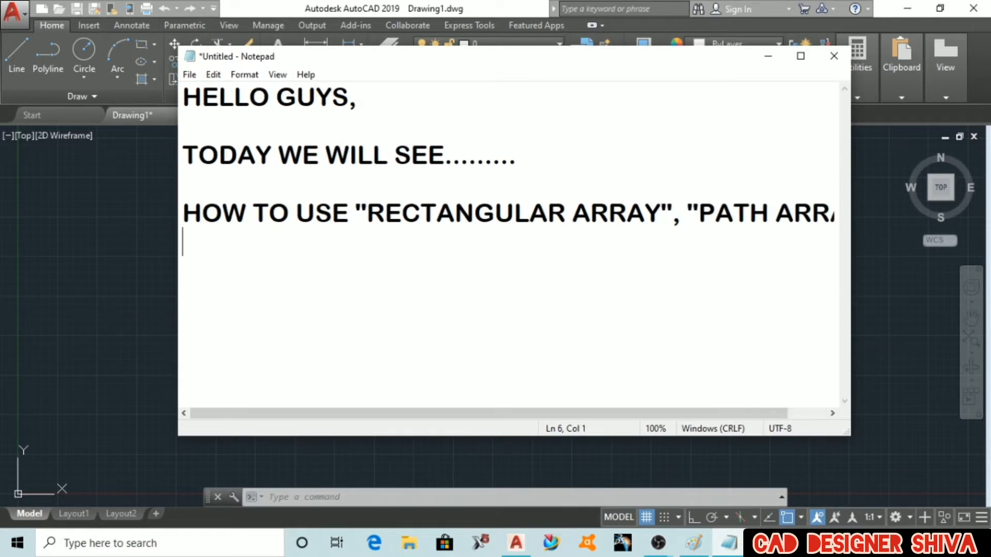
{"action": "type", "text": "& \" POLAR ARRAY "}
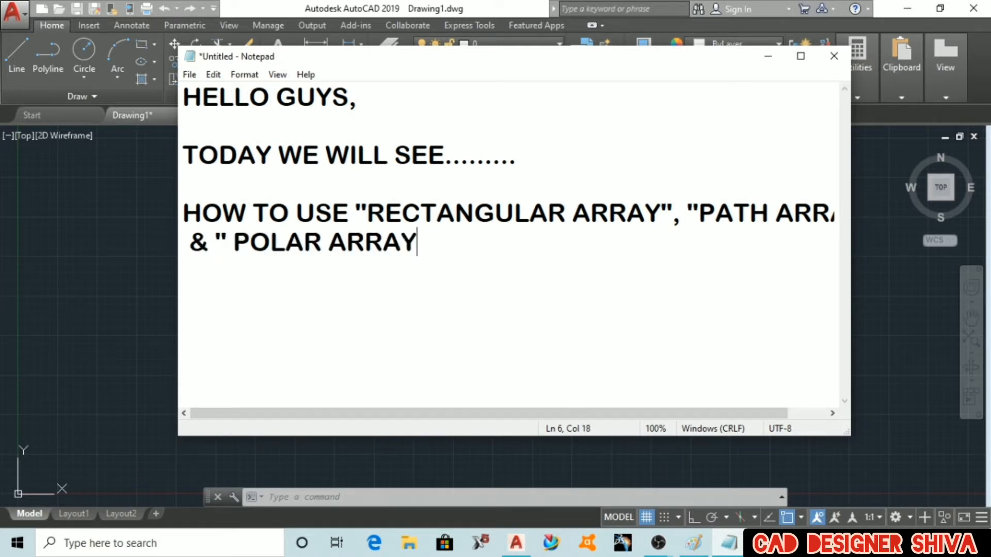
{"action": "type", "text": "\" COMMAND"}
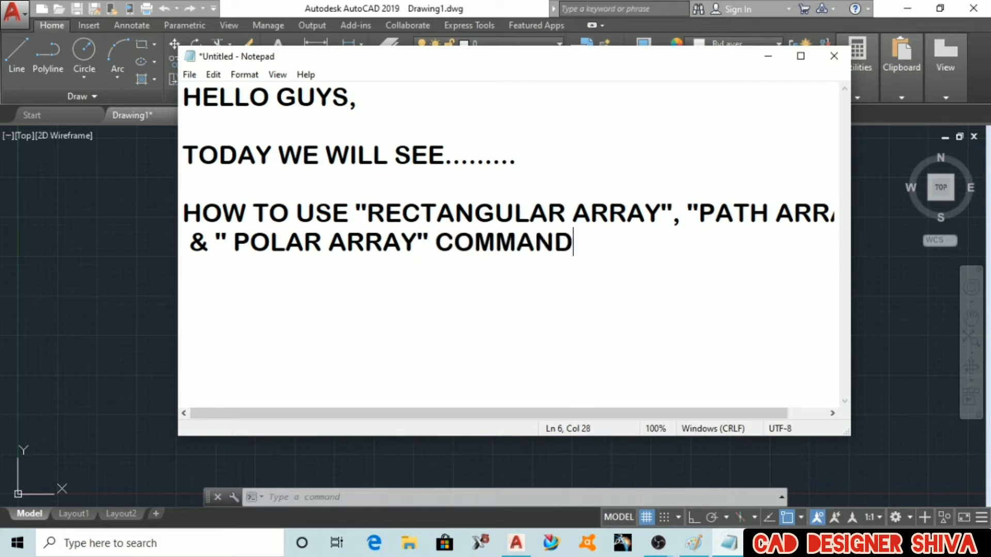
- Add the numbered heading "1) RECTANGULAR ARRAY" below the topic text, separated by a blank line
{"action": "type", "text": "1) RECT"}
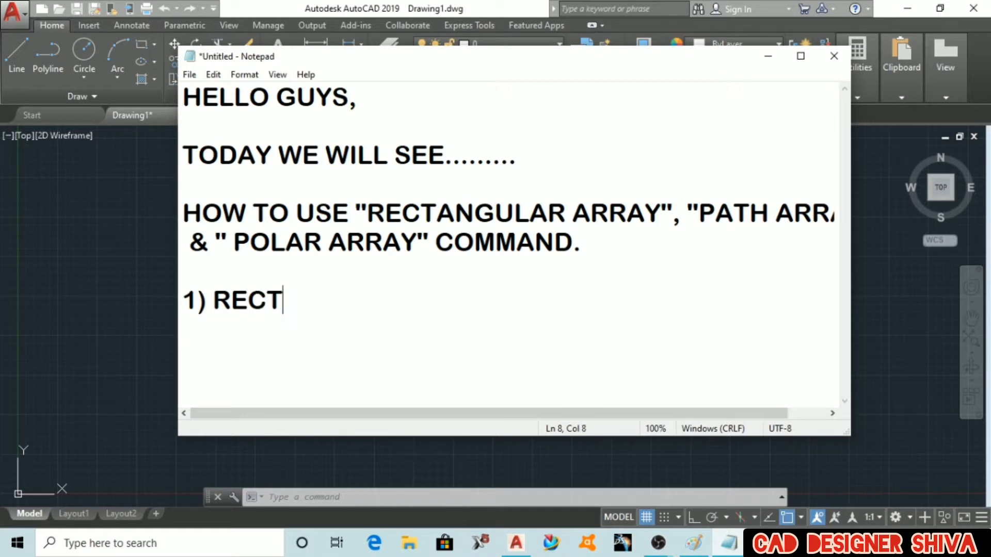
{"action": "type", "text": "ANGULAR ARRAY"}
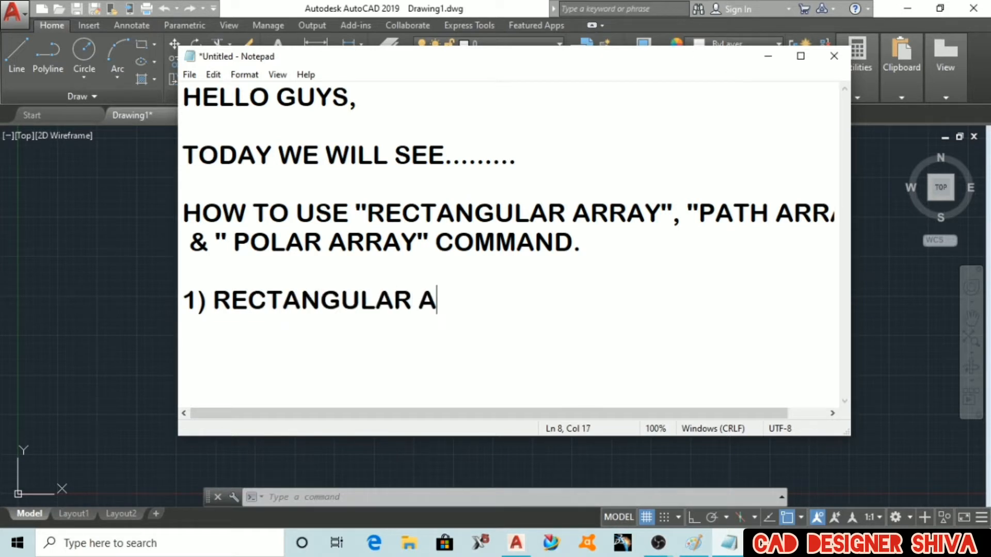
{"action": "key", "text": "Return"}
{"action": "key", "text": "Return"}
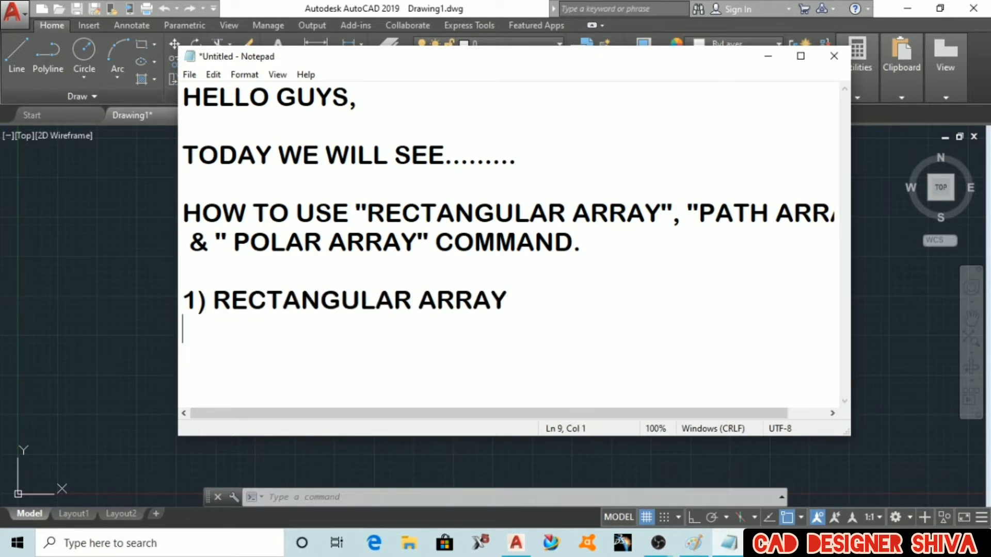
- Under the heading, write the instruction "- CLICK ON RECTANGULAR ARRAY COMMAND + SELECT THE OBJECT + RIGHT CLICK OR ENTER" over two lines
{"action": "type", "text": "- CLICK ON RECT"}
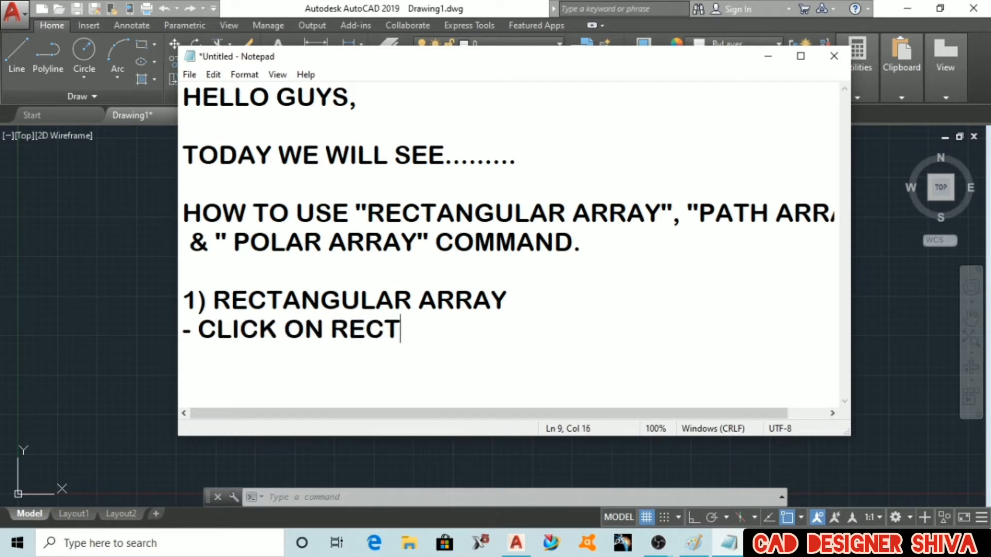
{"action": "type", "text": "ANGULAR ARRAY "}
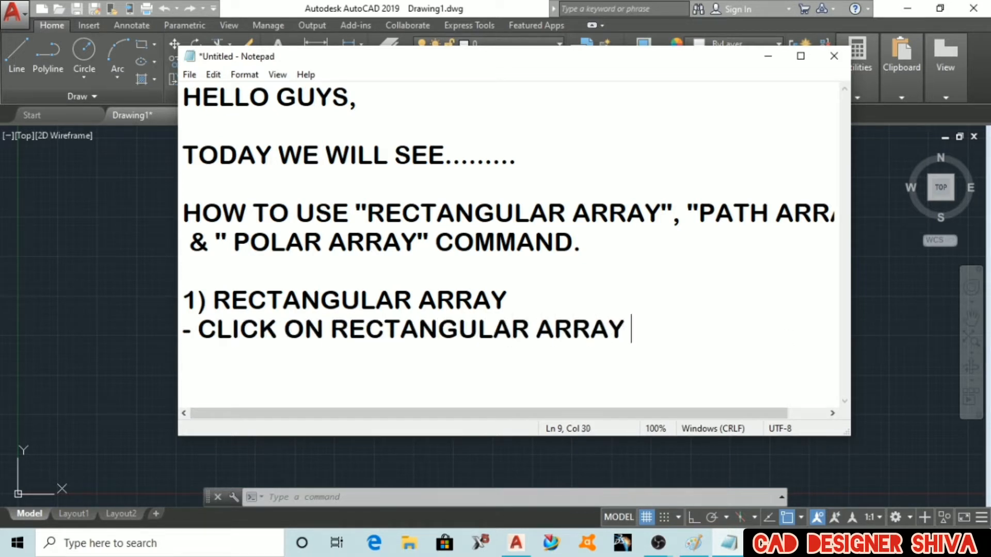
{"action": "type", "text": "COMMAND"}
{"action": "key", "text": "Return"}
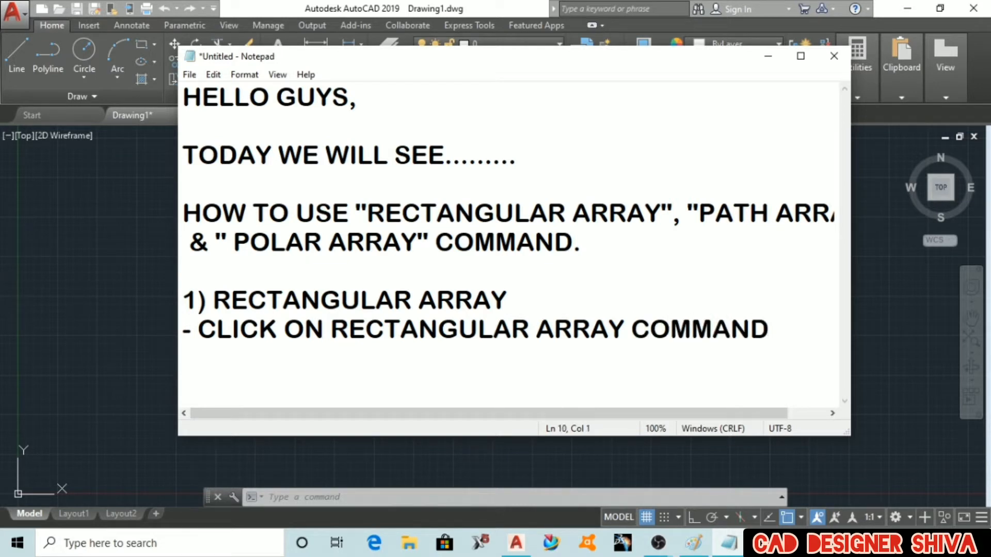
{"action": "type", "text": "+ SELECT THE"}
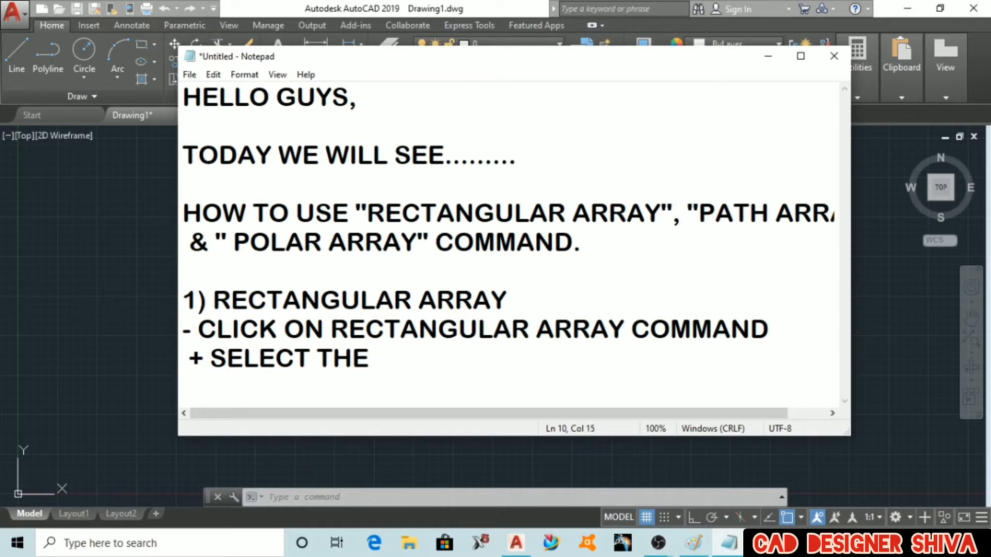
{"action": "type", "text": " OBJECT +"}
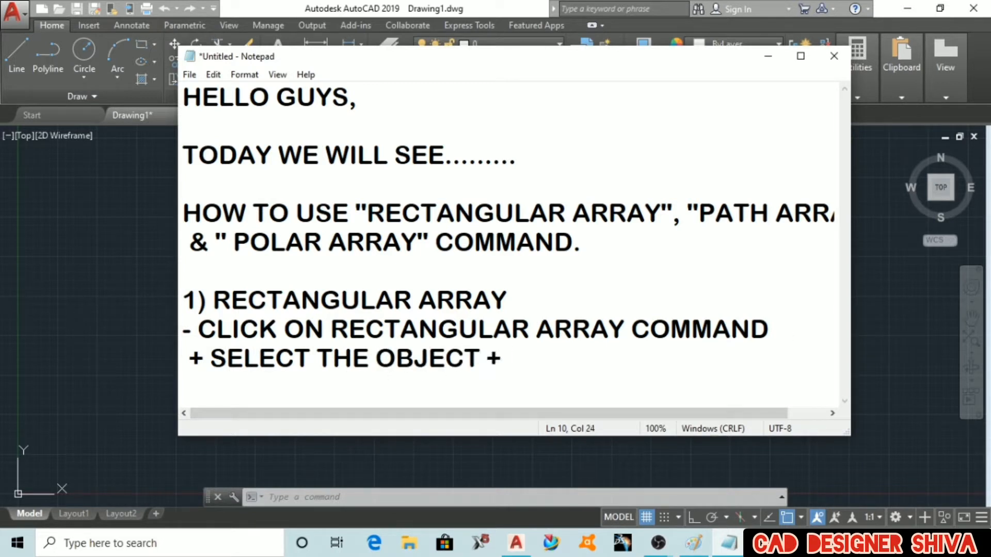
{"action": "type", "text": " RIGHT CLICK"}
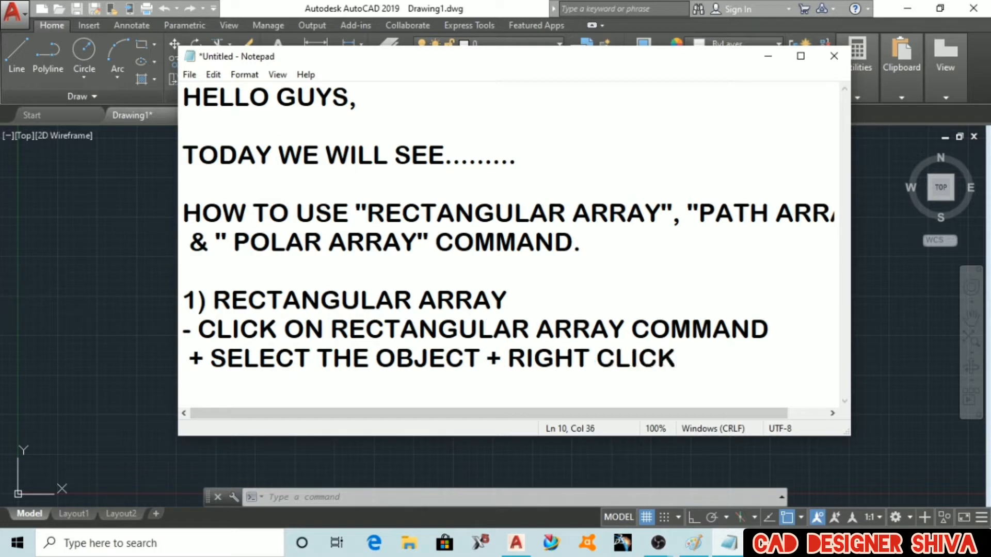
{"action": "type", "text": " OR ENTER"}
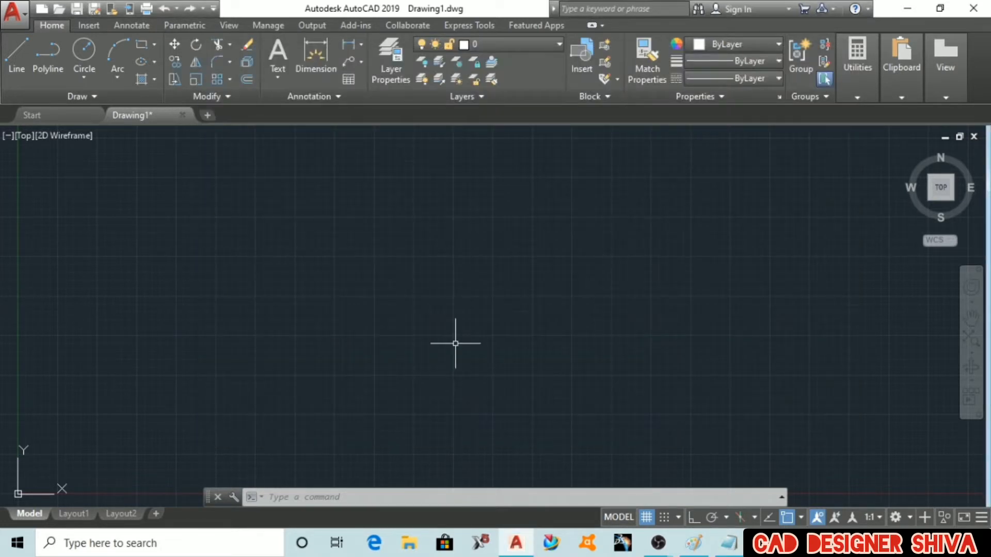
- Switch to AutoCAD and draw a small freehand-sized circle near the middle of the empty drawing
{"action": "type", "text": "c"}
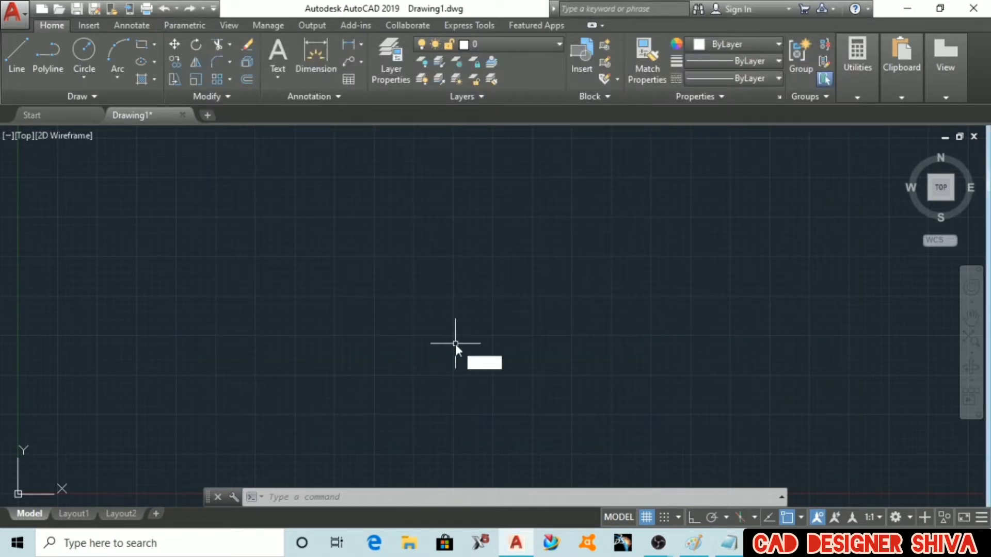
{"action": "key", "text": "Return"}
{"action": "left_click", "coordinate": [457, 341]}
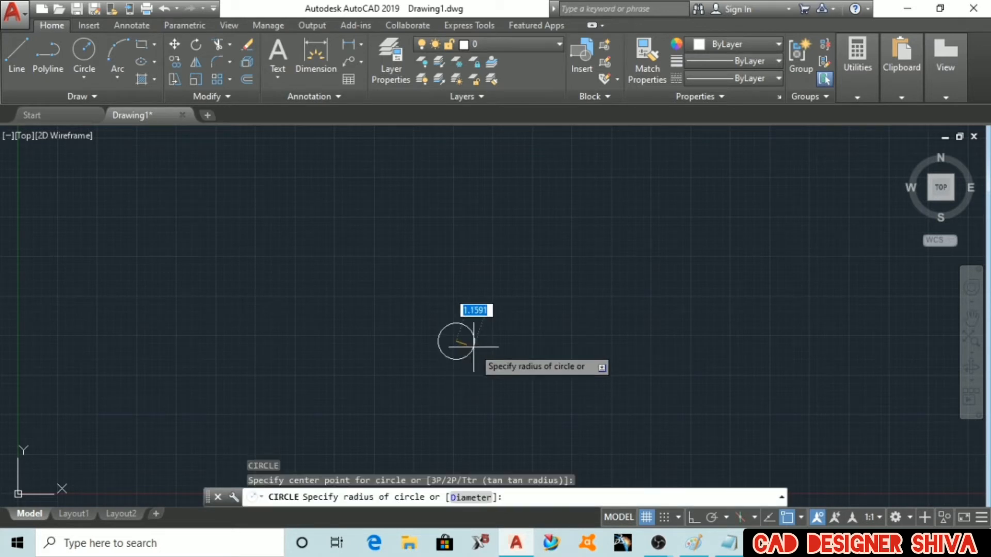
{"action": "left_click", "coordinate": [480, 352]}
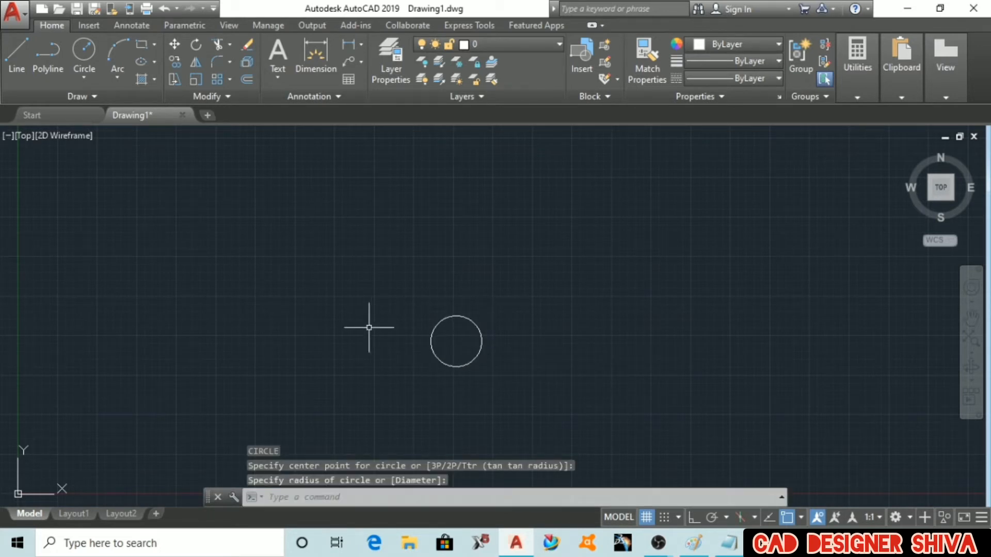
- Create a rectangular array of the circle with the default columns and rows
{"action": "left_click", "coordinate": [228, 80]}
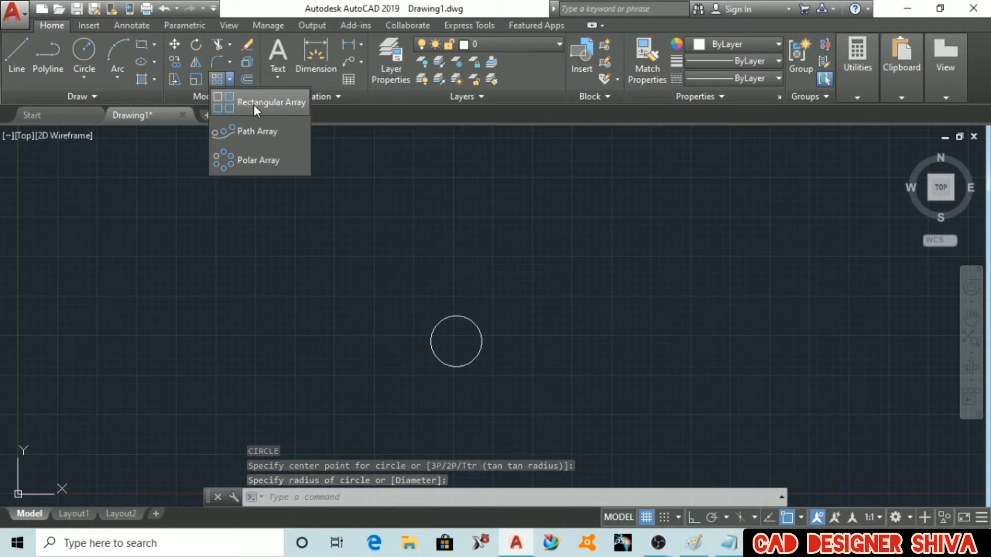
{"action": "left_click", "coordinate": [253, 104]}
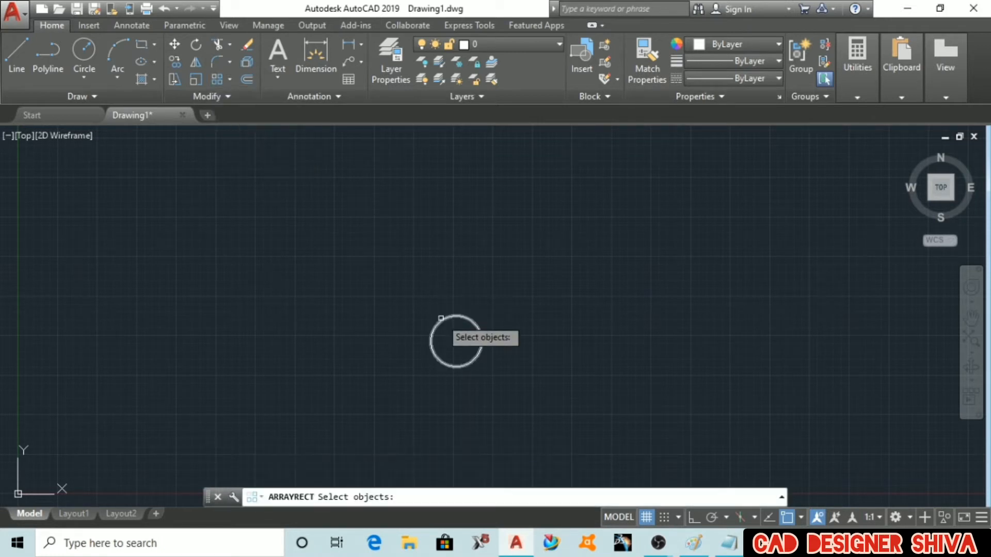
{"action": "left_click", "coordinate": [438, 323]}
{"action": "key", "text": "Return"}
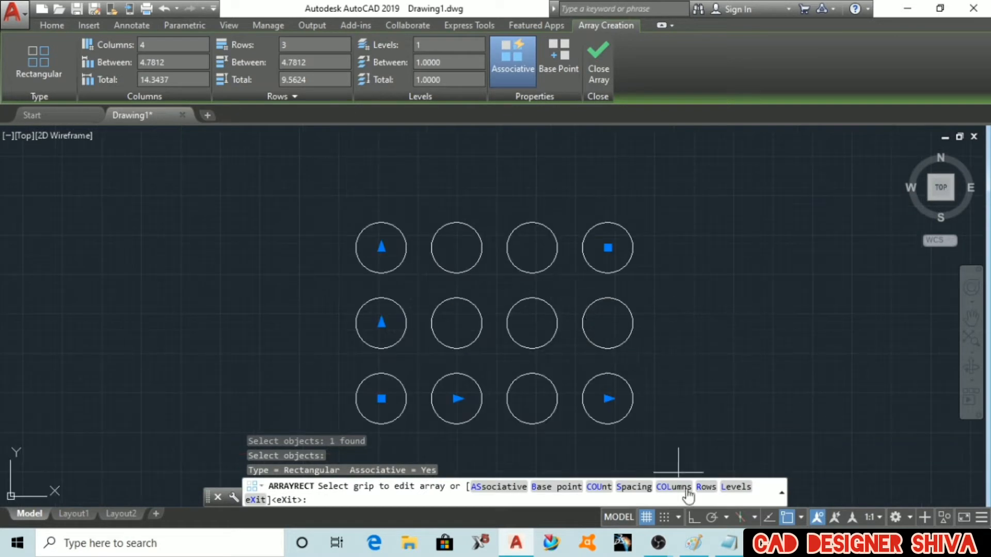
- Switch to Notepad and add the note "- THERE ARE SOME DEFAULT COLUMNS AND ROWS ARE FORM OF THAT OBJECT" over two lines, after a blank line
{"action": "left_click", "coordinate": [729, 546]}
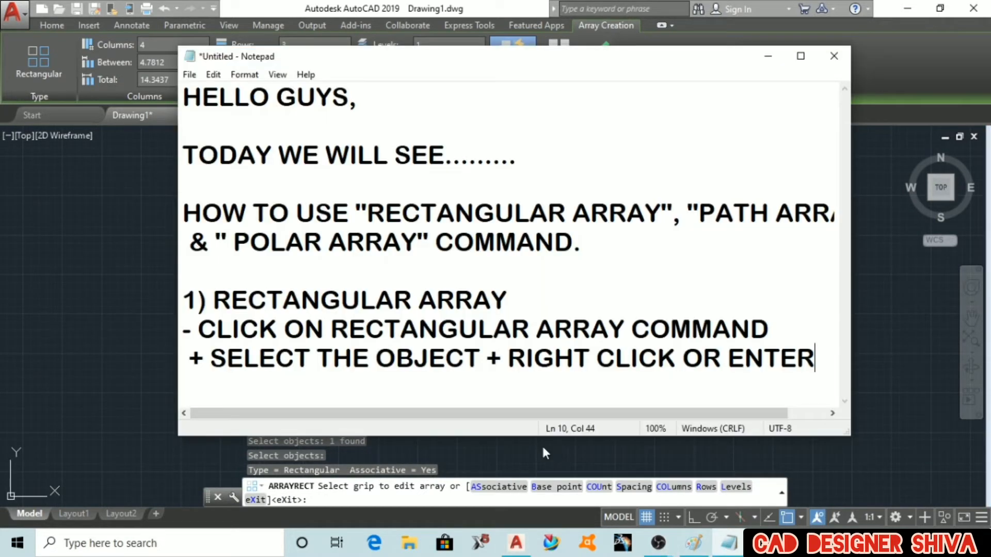
{"action": "key", "text": "Return"}
{"action": "key", "text": "Return"}
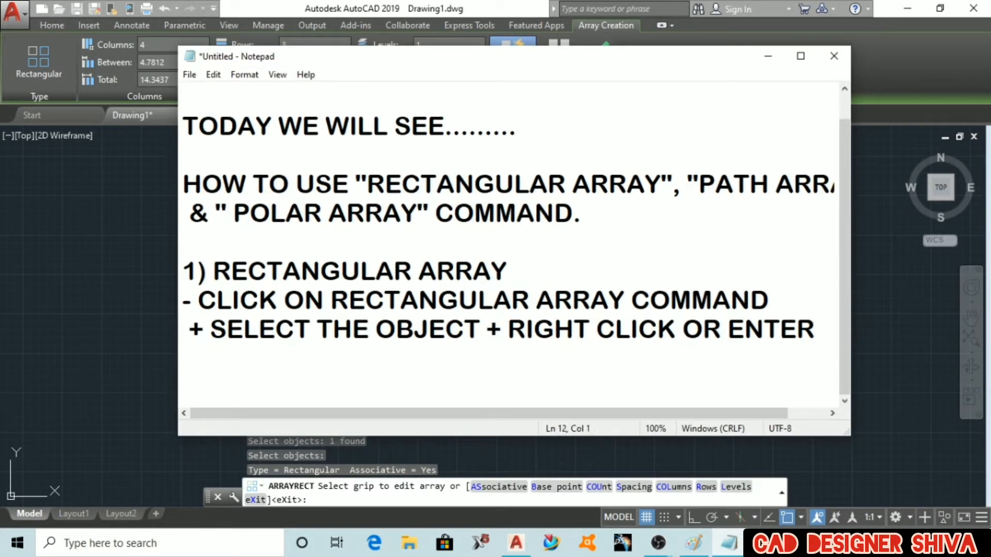
{"action": "type", "text": "- THERE A"}
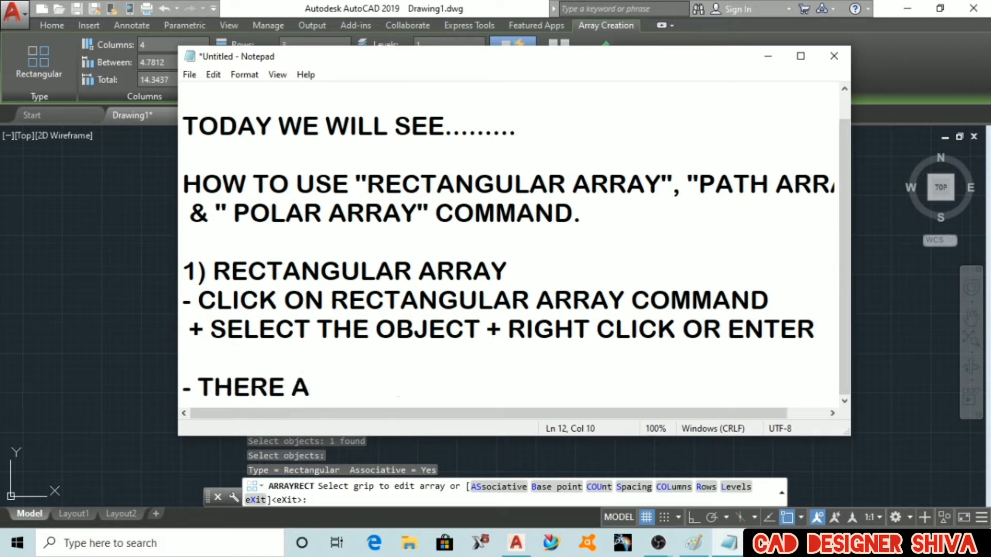
{"action": "type", "text": "RE SOME DE"}
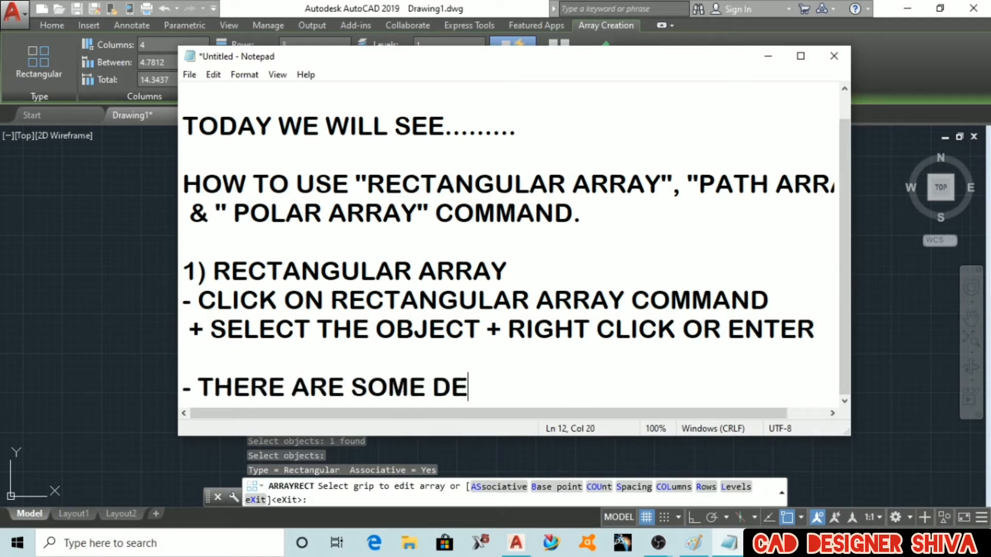
{"action": "type", "text": "FAULT COLUMN"}
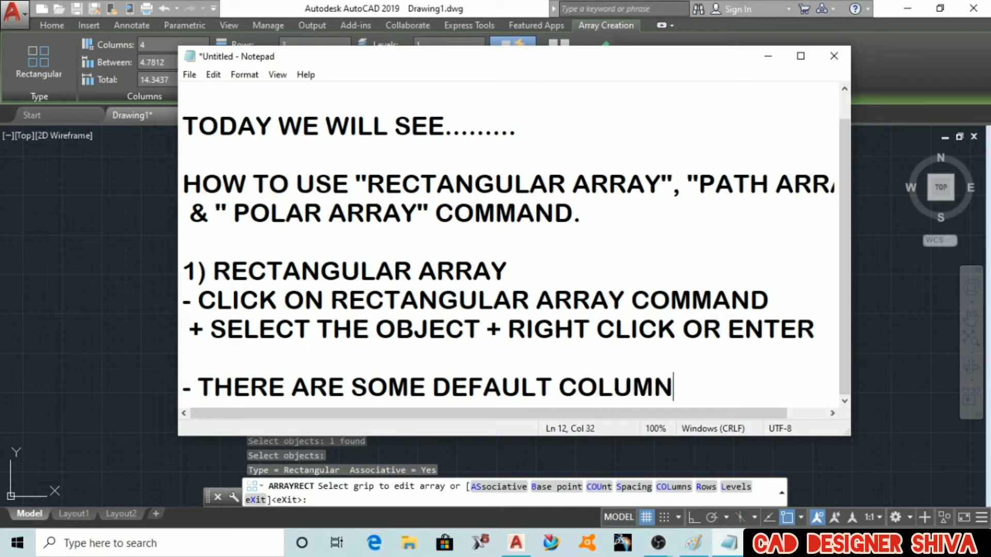
{"action": "type", "text": "S AND ROW"}
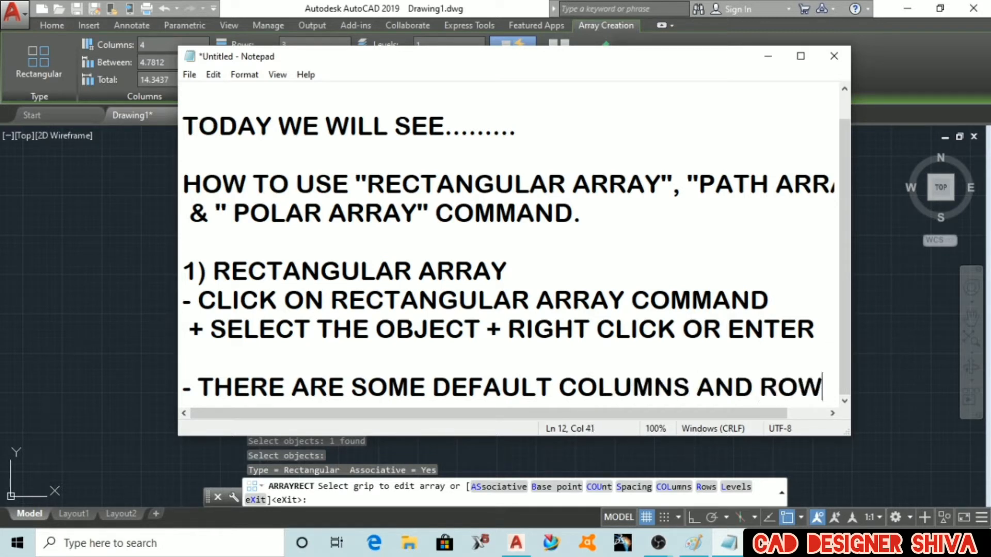
{"action": "type", "text": "S"}
{"action": "key", "text": "Return"}
{"action": "type", "text": "ARE FOR"}
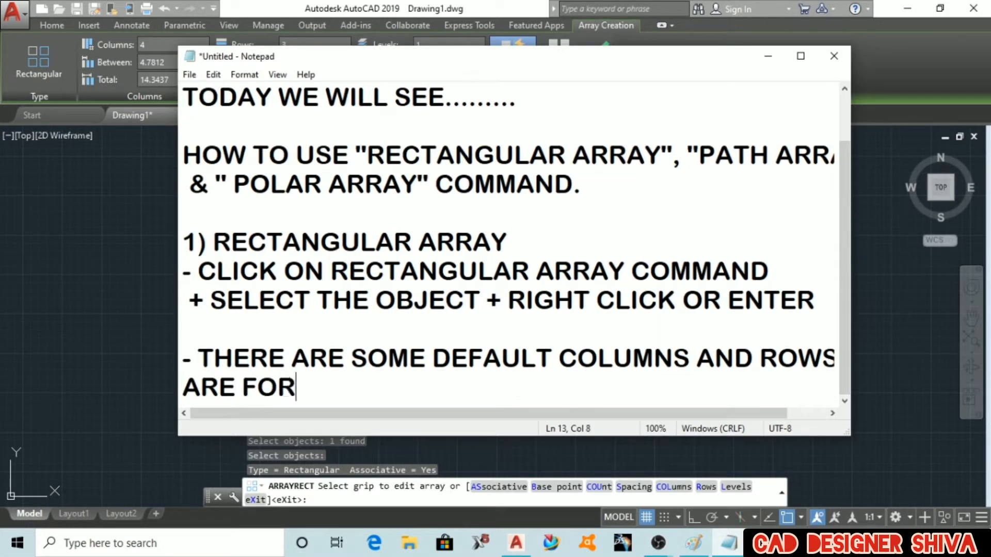
{"action": "type", "text": "M OF "}
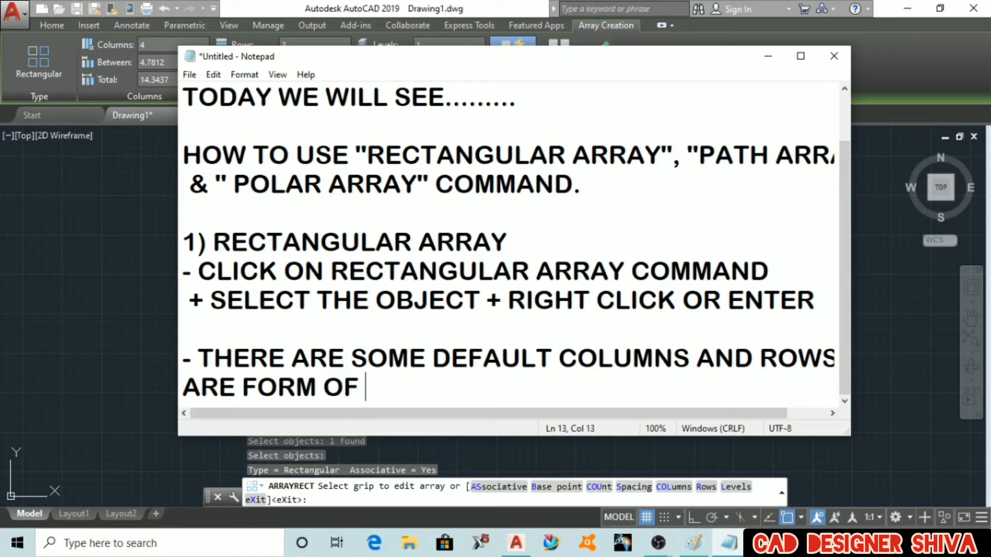
{"action": "type", "text": "THAT OBJECT"}
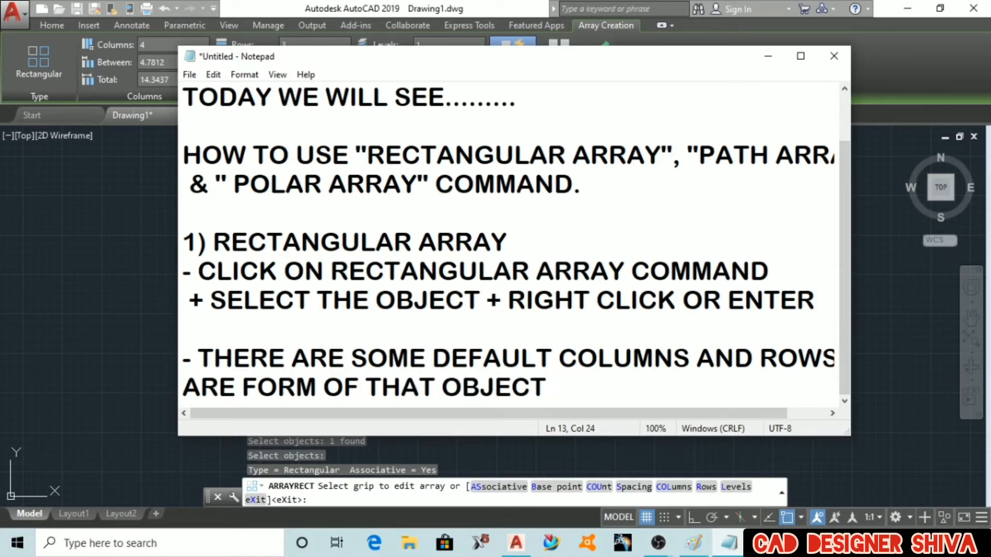
{"action": "key", "text": "alt+Tab"}
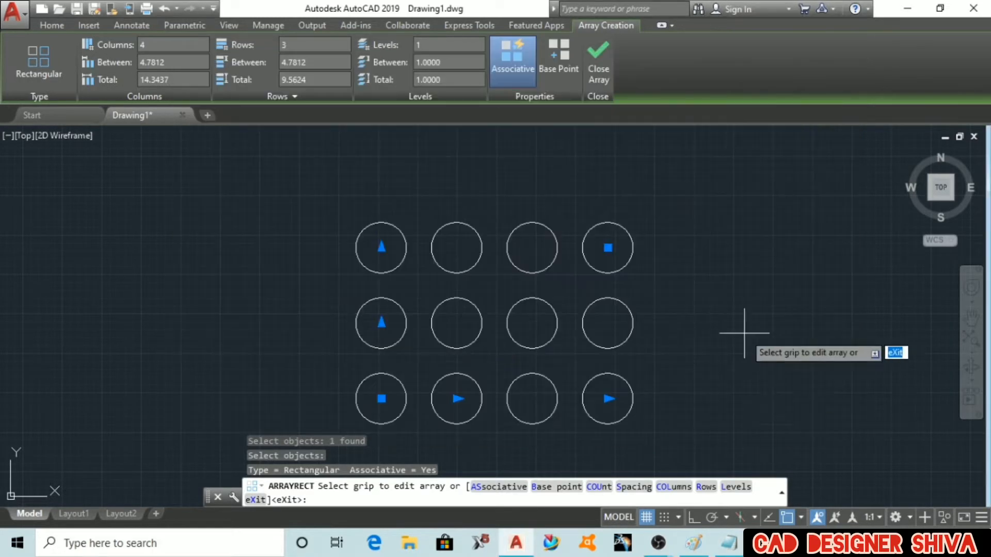
- In Notepad, after a blank line, add "- NOW WE WILL SEE HOW TO CHANGE NO. OF COLUMNS AND NO. OF WITH ROWS" over two lines
{"action": "left_click", "coordinate": [729, 543]}
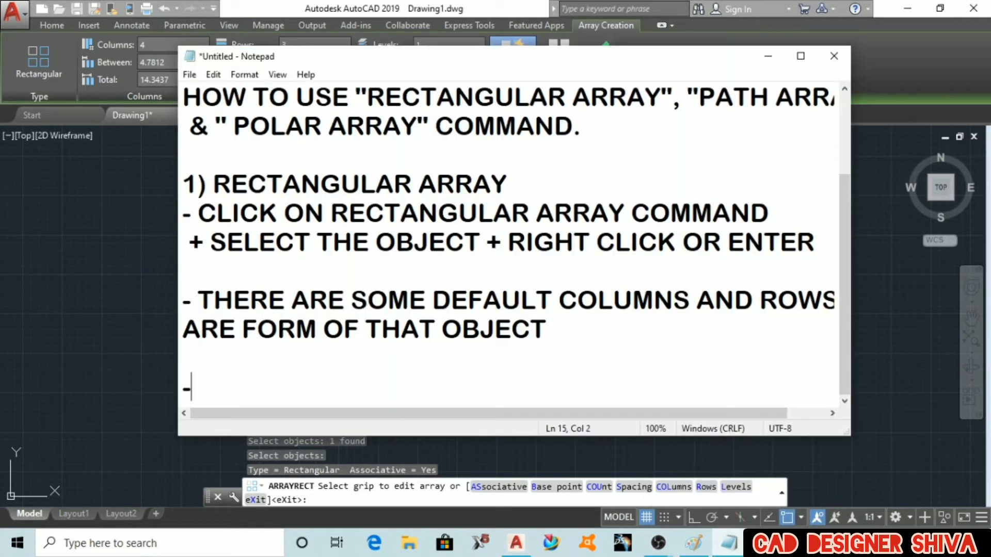
{"action": "type", "text": "- NOW WE"}
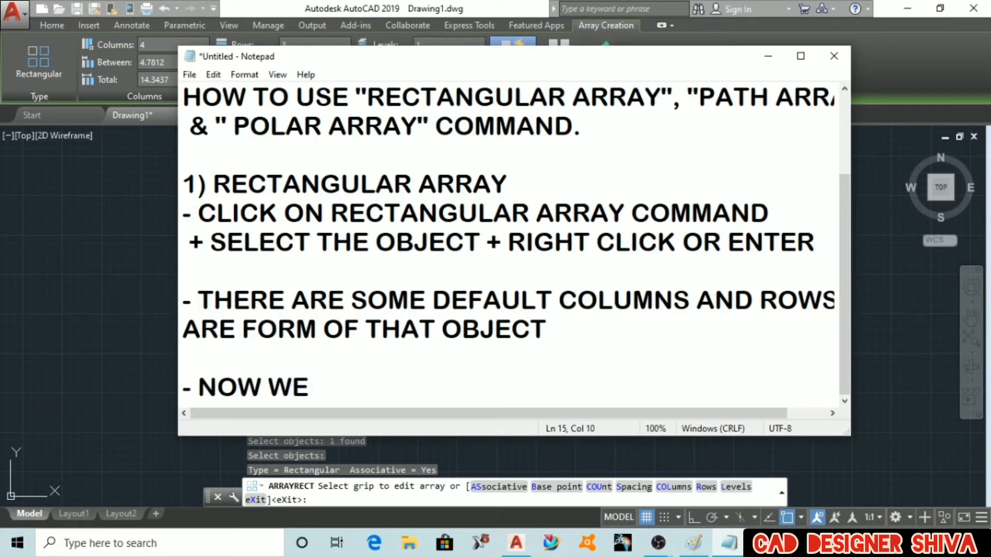
{"action": "type", "text": " WILL SEE HOW "}
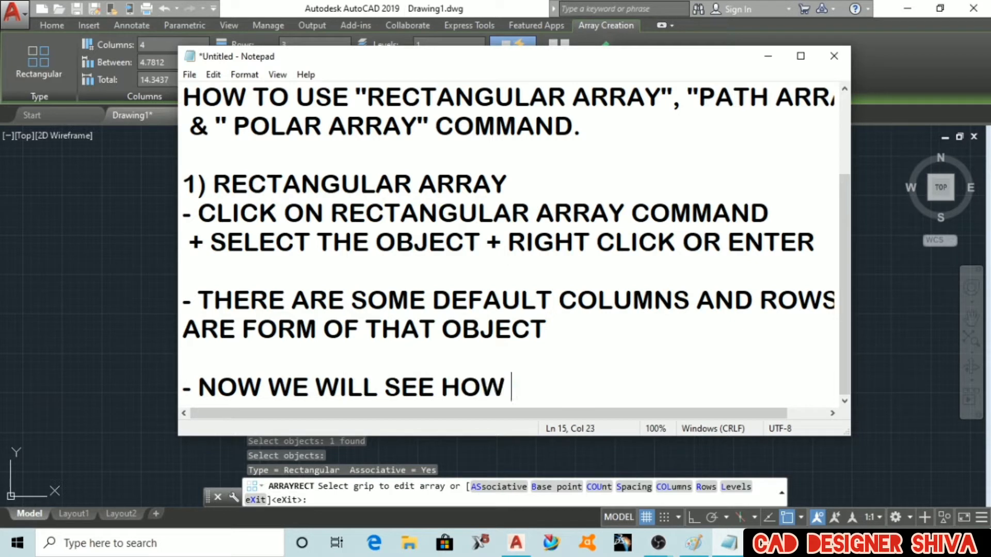
{"action": "type", "text": "TO CHANGE "}
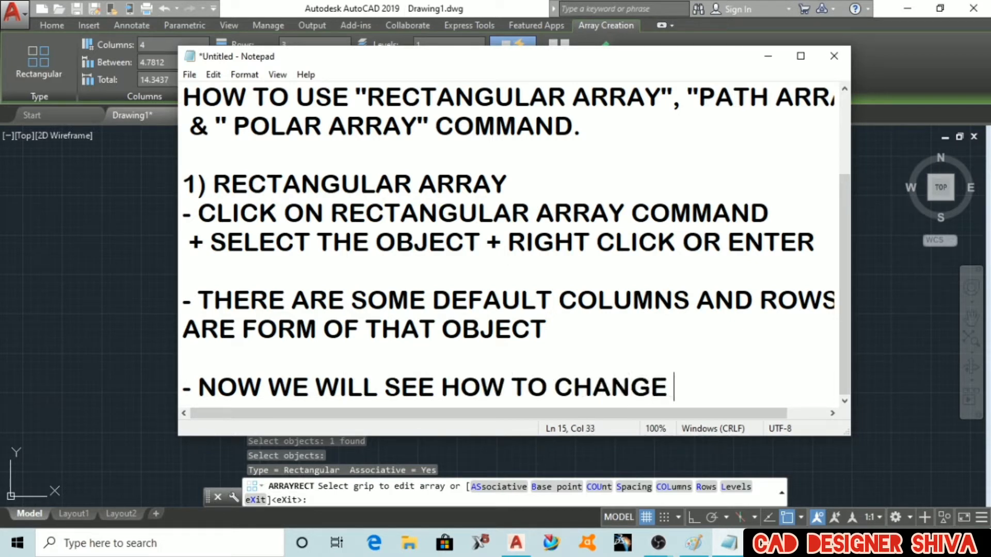
{"action": "type", "text": "NO. OF COLUMNS"}
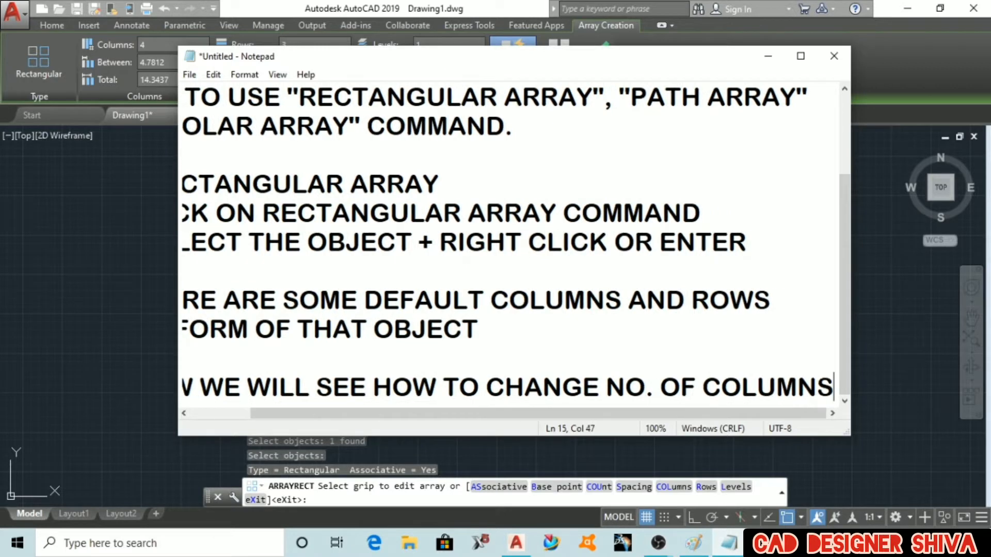
{"action": "key", "text": "Return"}
{"action": "type", "text": "AN"}
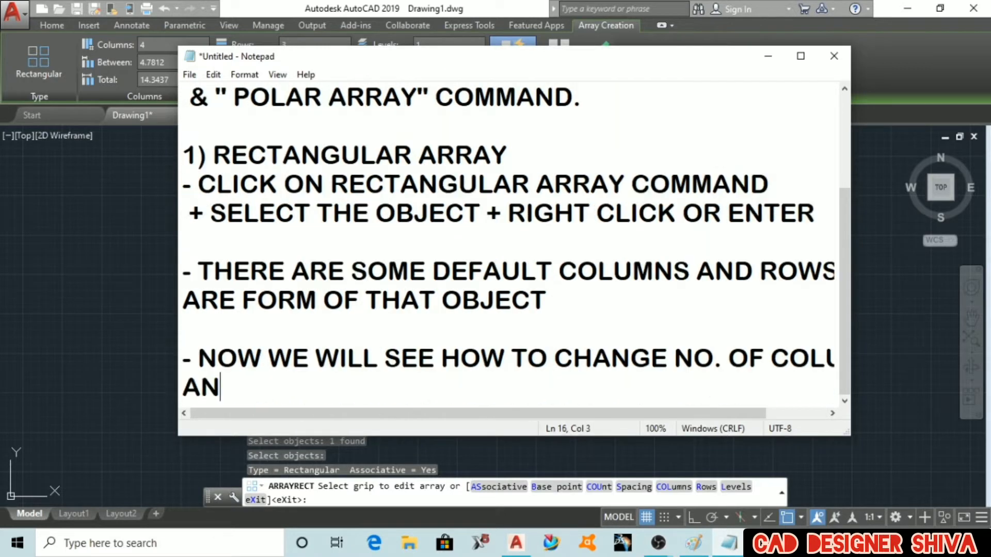
{"action": "type", "text": "D NO. OF WITH ROWS "}
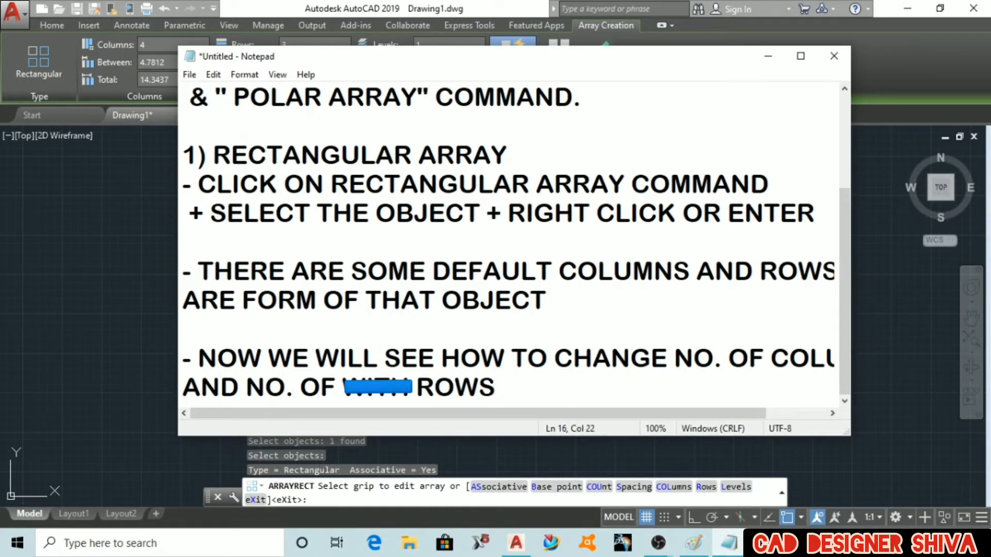
- Continue the note with "& ALSO CHANGING THE DISTANCE BETWEEN THEM.", breaking the line before "DISTANCE"
{"action": "type", "text": "& ALSO "}
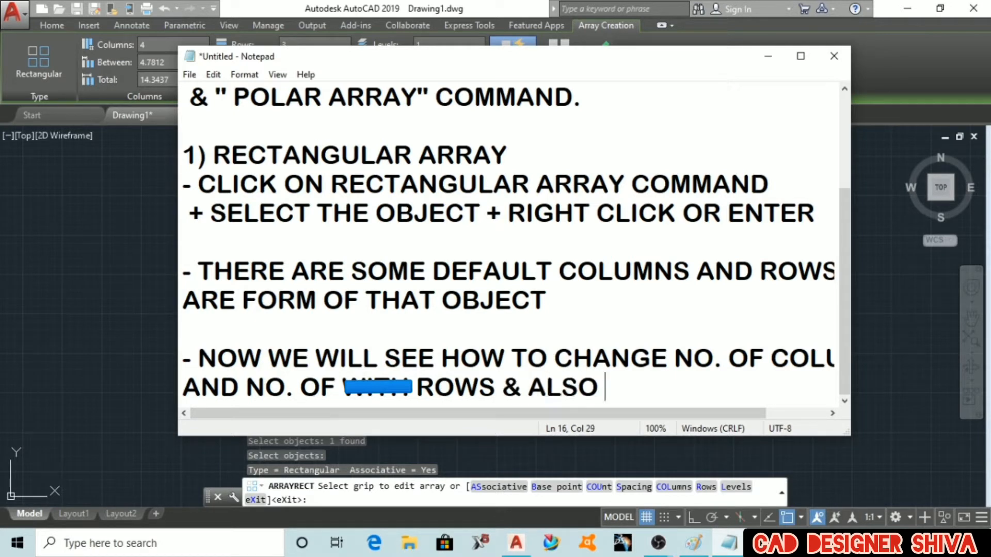
{"action": "type", "text": "CHANGING THE"}
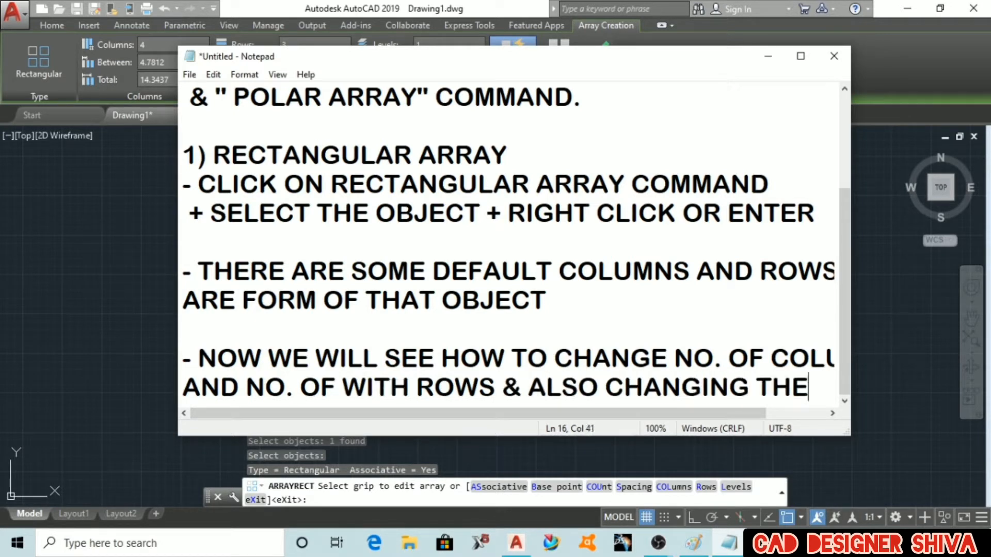
{"action": "key", "text": "Return"}
{"action": "type", "text": "DISTANCE BW"}
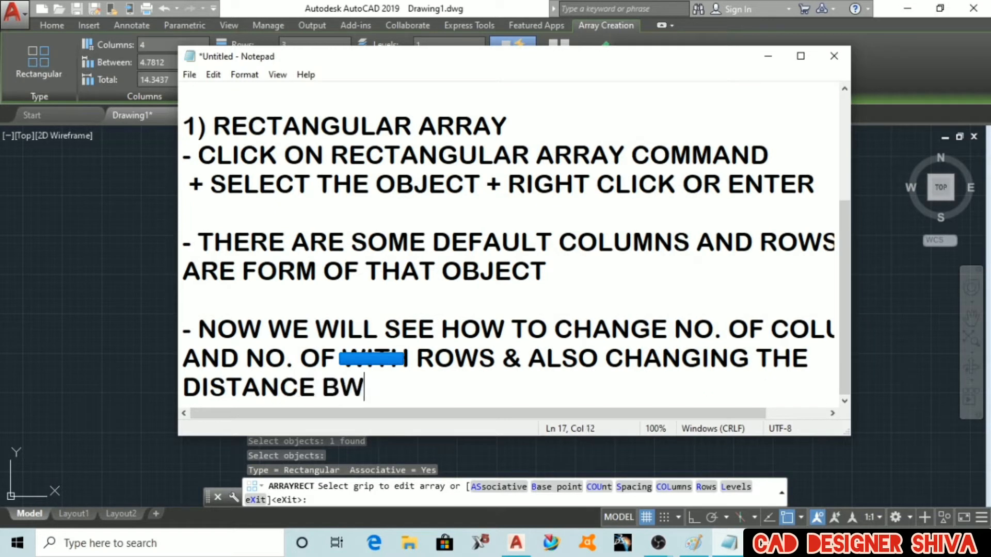
{"action": "key", "text": "BackSpace"}
{"action": "type", "text": "ETWEEM"}
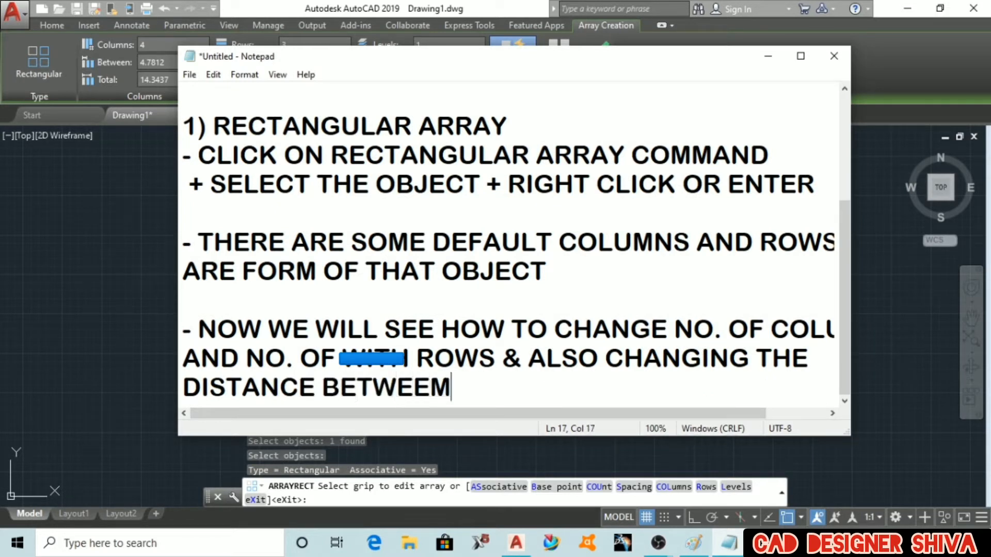
{"action": "key", "text": "BackSpace"}
{"action": "key", "text": "BackSpace"}
{"action": "key", "text": "BackSpace"}
{"action": "key", "text": "BackSpace"}
{"action": "key", "text": "BackSpace"}
{"action": "key", "text": "BackSpace"}
{"action": "key", "text": "BackSpace"}
{"action": "type", "text": "BETWEEN THEM."}
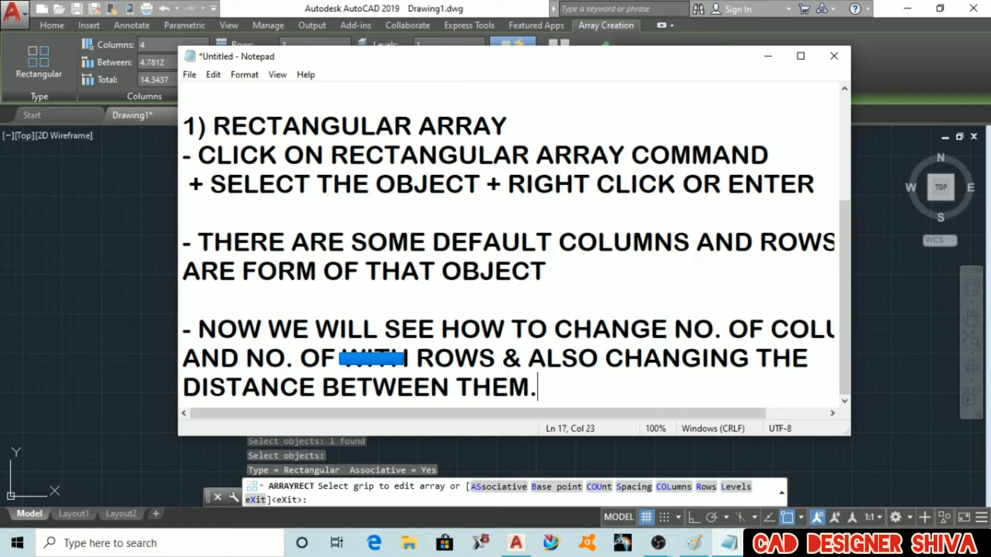
- Switch back to AutoCAD and set the circle array to 5 columns with a column spacing of 6
{"action": "left_click", "coordinate": [768, 56]}
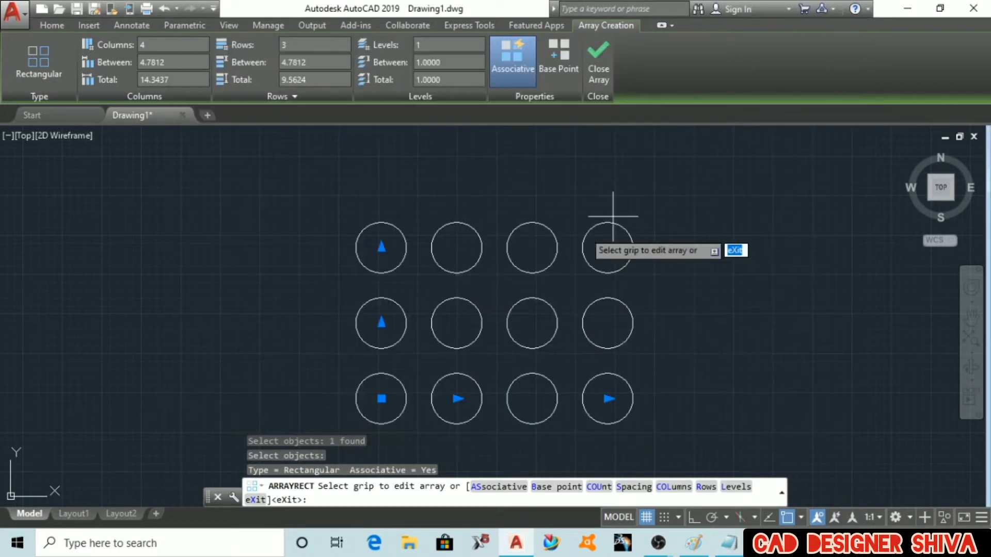
{"action": "scroll", "coordinate": [421, 231], "scroll_direction": "down", "scroll_amount": 2}
{"action": "scroll", "coordinate": [449, 312], "scroll_direction": "up", "scroll_amount": 2}
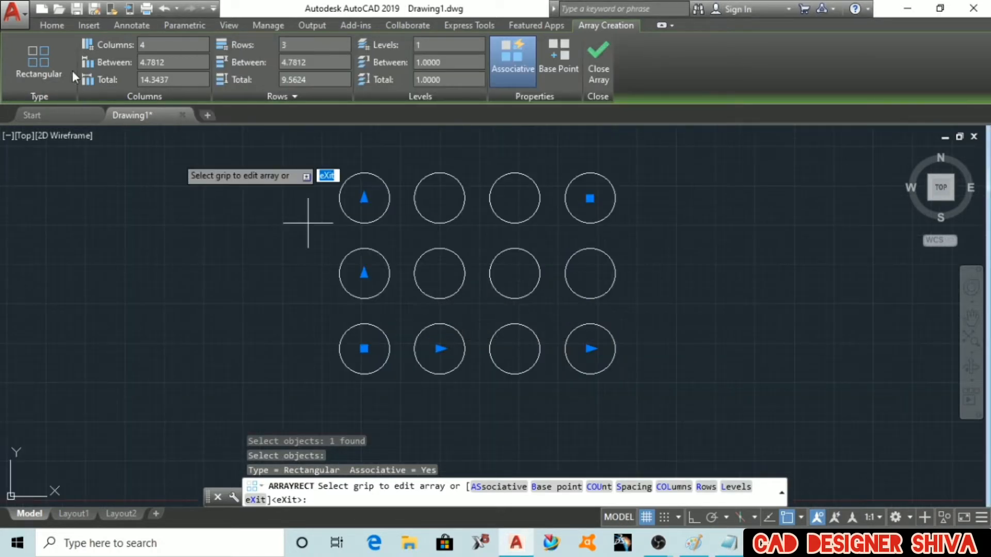
{"action": "left_click", "coordinate": [149, 45]}
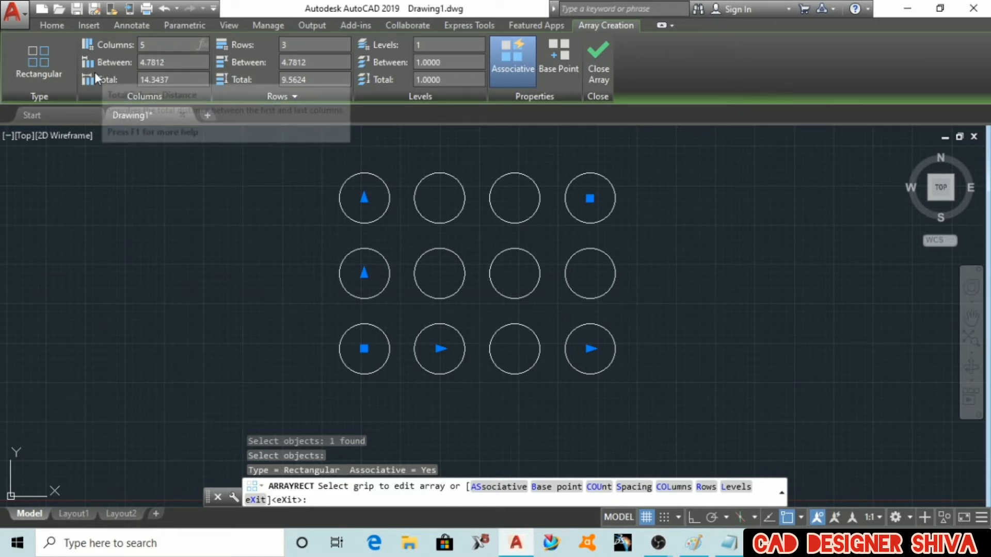
{"action": "left_click", "coordinate": [164, 62]}
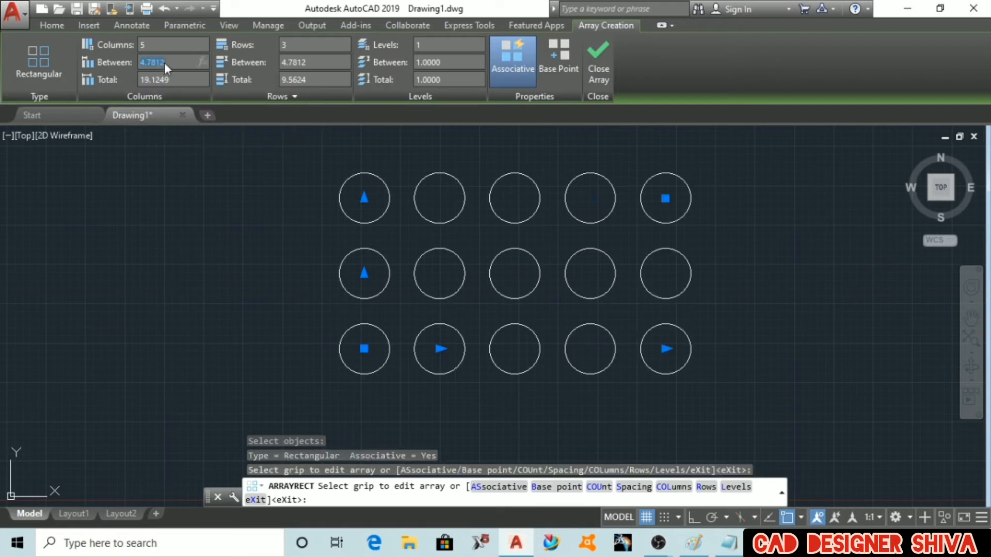
{"action": "type", "text": "6"}
- Set the circle array to 6 rows with a row spacing of 8
{"action": "left_click", "coordinate": [285, 45]}
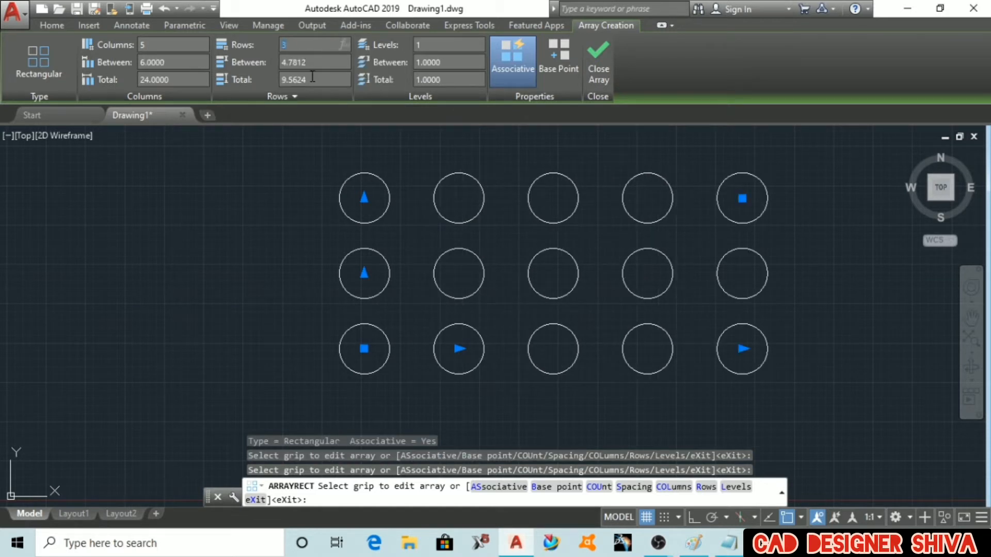
{"action": "type", "text": "6"}
{"action": "left_click", "coordinate": [294, 63]}
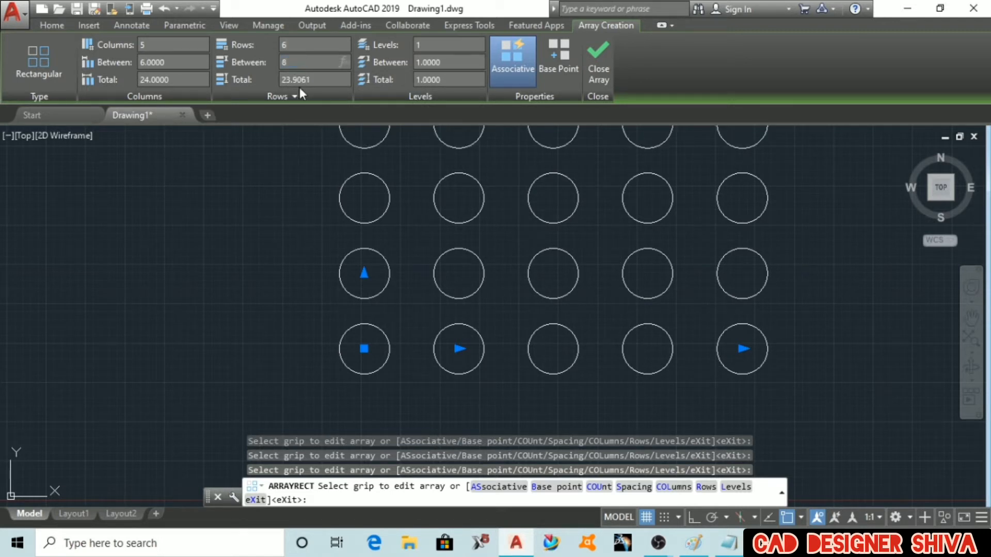
{"action": "type", "text": "8"}
{"action": "key", "text": "Return"}
{"action": "scroll", "coordinate": [354, 350], "scroll_direction": "down", "scroll_amount": 6}
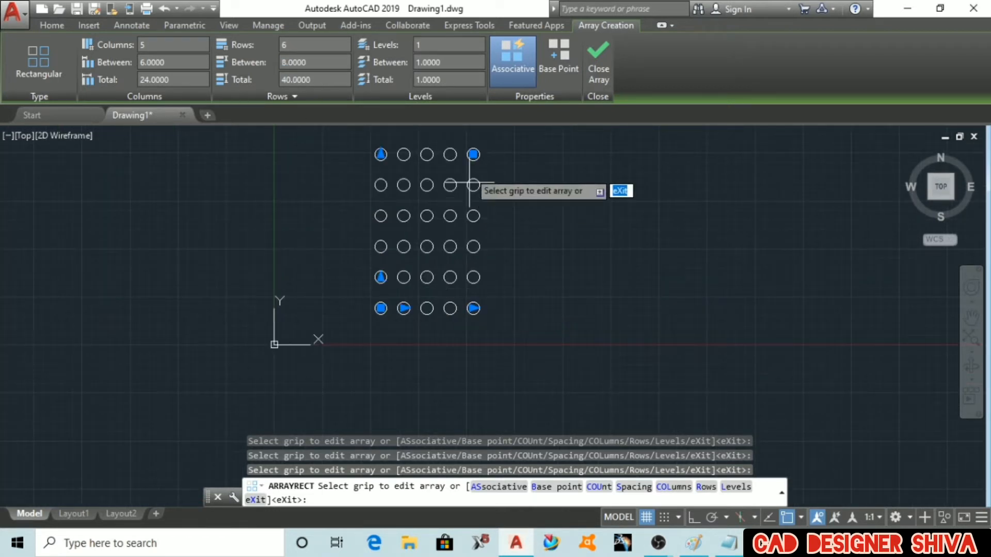
{"action": "scroll", "coordinate": [472, 154], "scroll_direction": "up", "scroll_amount": 2}
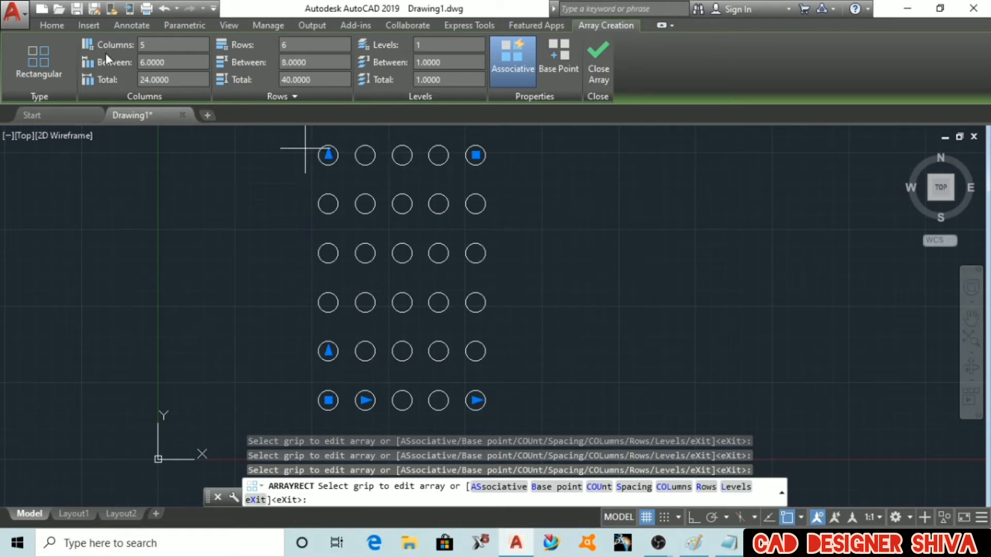
- Set both the column spacing and the number of rows of the circle array to 5
{"action": "left_click", "coordinate": [153, 45]}
{"action": "left_click", "coordinate": [175, 62]}
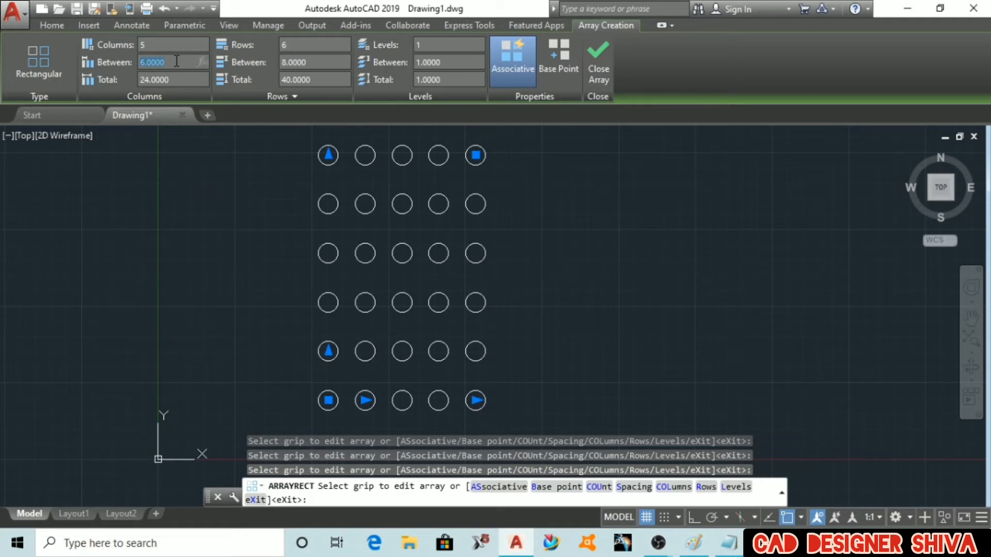
{"action": "left_click", "coordinate": [300, 48]}
{"action": "type", "text": "5"}
{"action": "key", "text": "Return"}
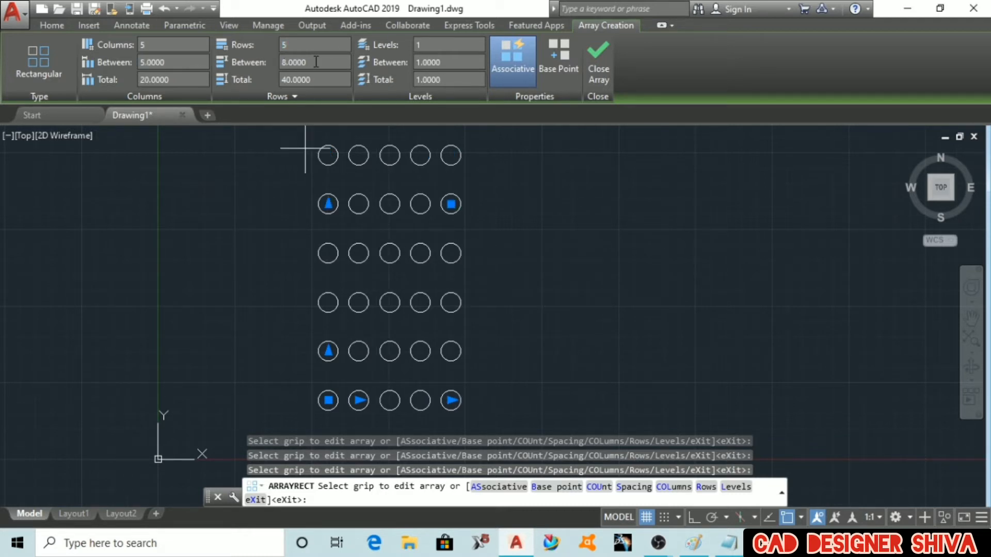
- Set the row spacing of the circle array to 5
{"action": "left_click", "coordinate": [316, 62]}
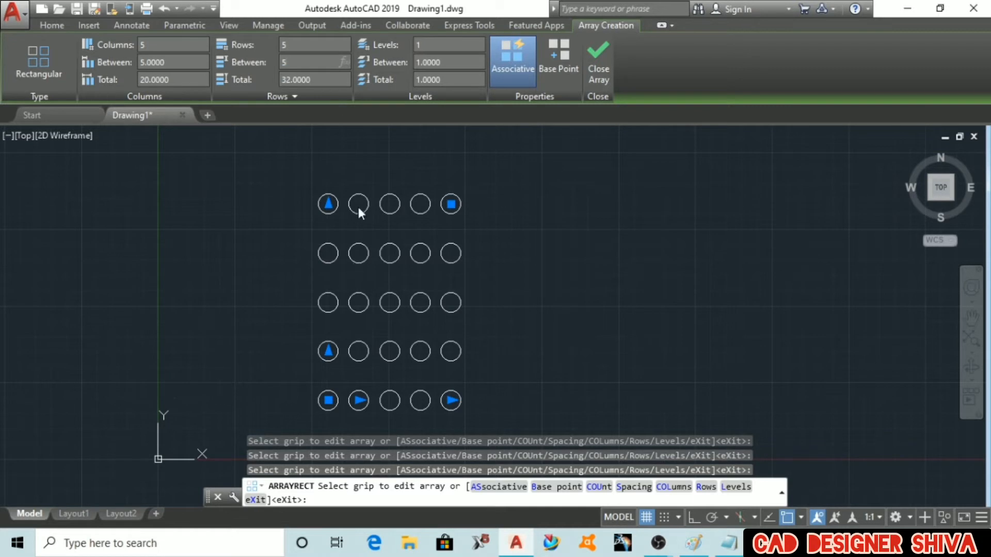
{"action": "type", "text": "5"}
{"action": "key", "text": "Return"}
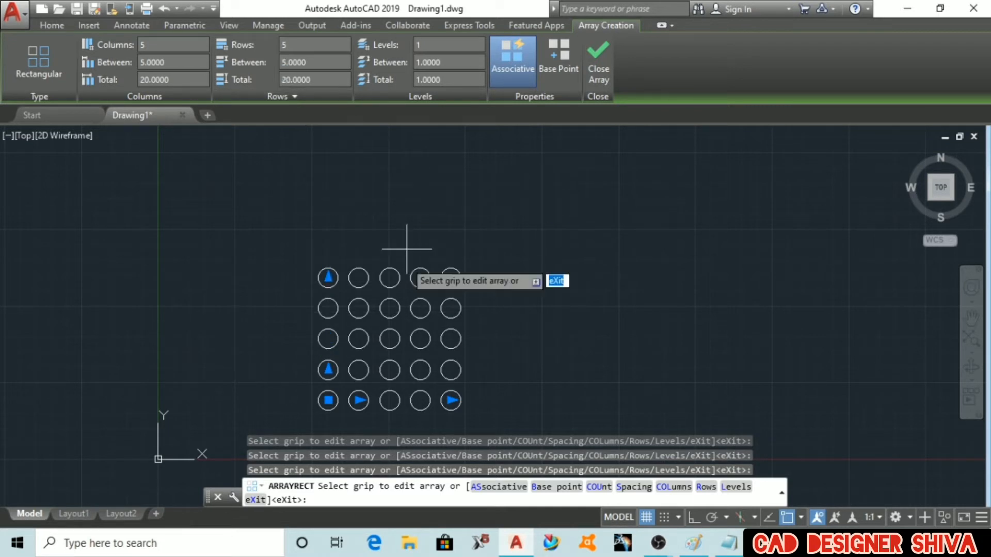
{"action": "scroll", "coordinate": [381, 382], "scroll_direction": "up", "scroll_amount": 2}
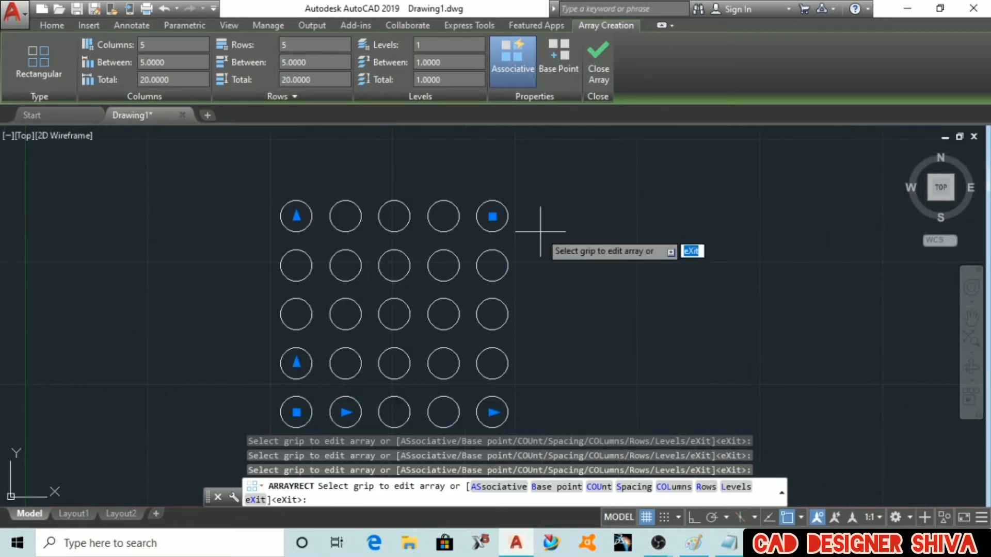
- Finish the 5 by 5 rectangular circle array and close the array editing
{"action": "scroll", "coordinate": [541, 232], "scroll_direction": "down", "scroll_amount": 2}
{"action": "scroll", "coordinate": [487, 325], "scroll_direction": "up", "scroll_amount": 2}
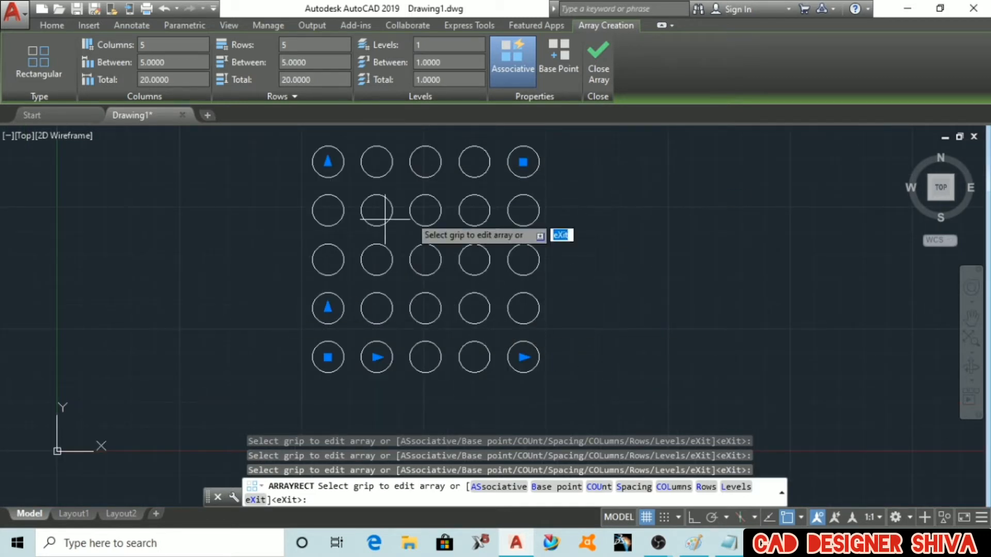
{"action": "left_click", "coordinate": [600, 72]}
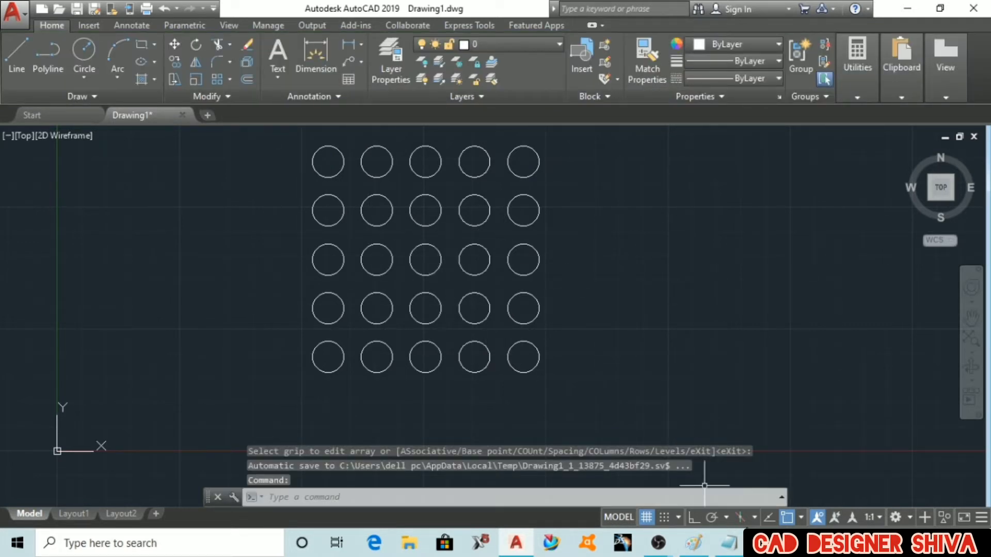
- Switch to Notepad and add the heading "2) POLAR ARRAY" below the rectangular array notes
{"action": "left_click", "coordinate": [729, 543]}
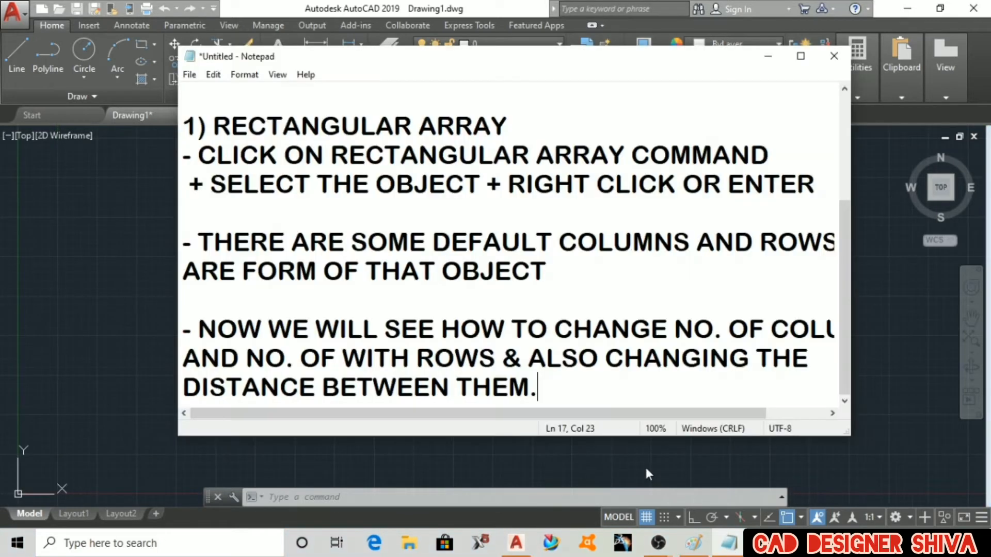
{"action": "key", "text": "Return"}
{"action": "key", "text": "Return"}
{"action": "type", "text": "2) "}
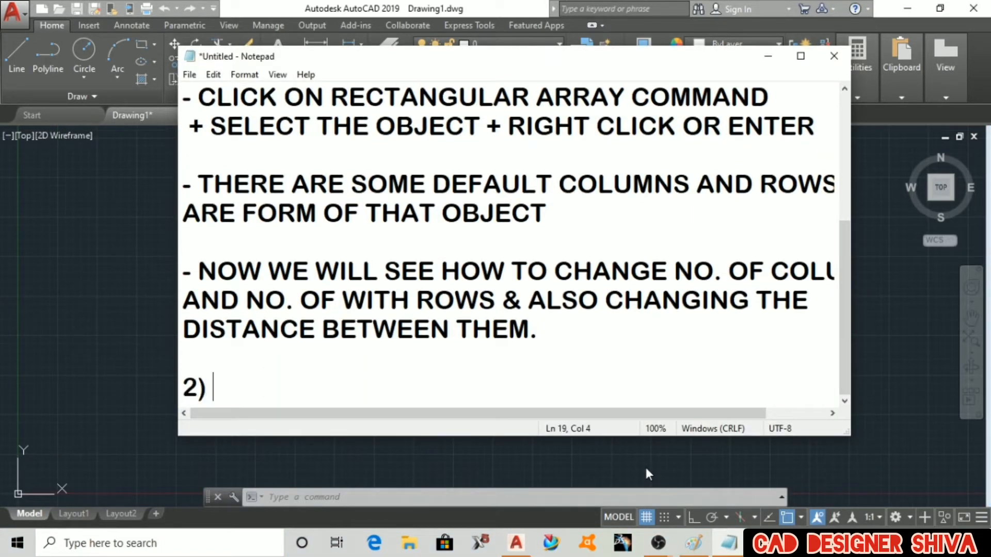
{"action": "type", "text": "POLAR ARRAY"}
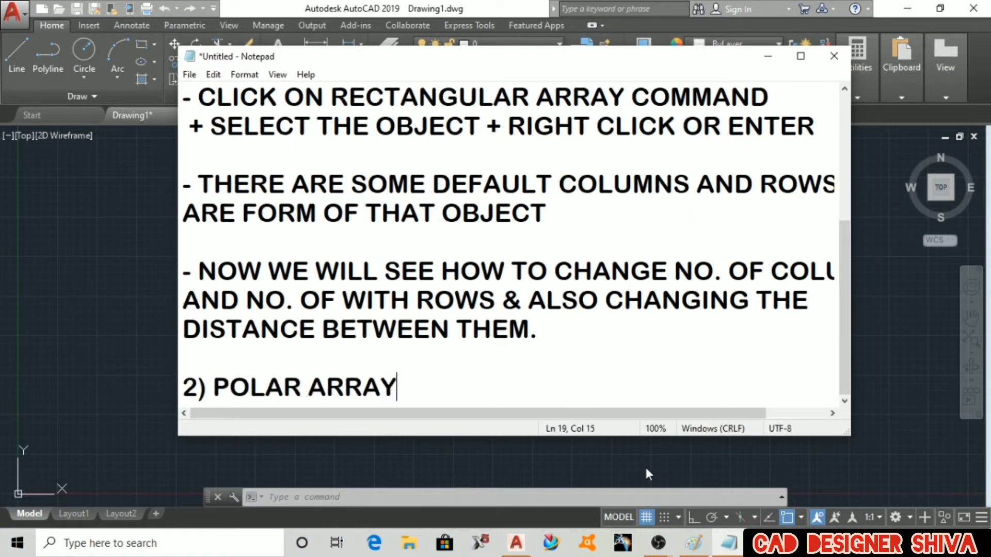
{"action": "key", "text": "Return"}
{"action": "key", "text": "Return"}
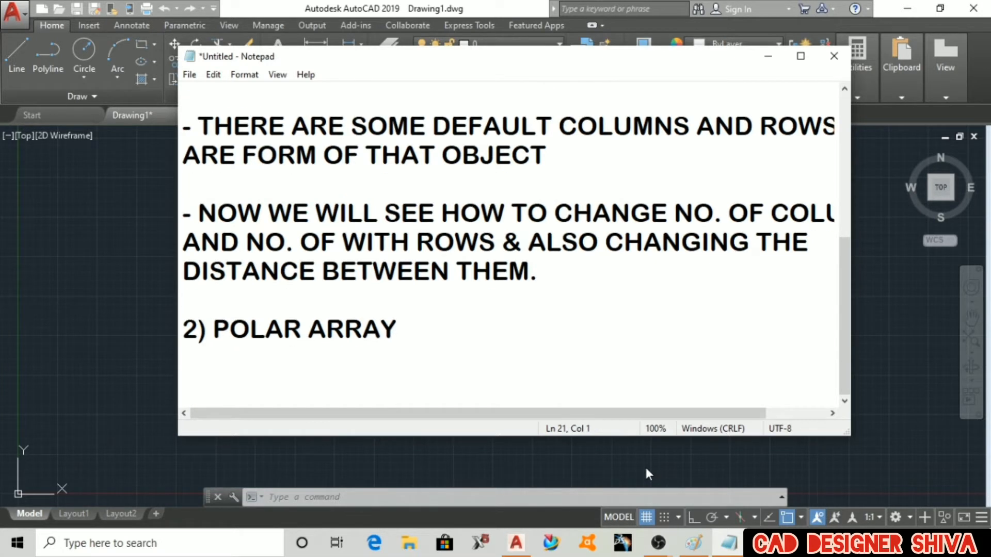
- Add the note "- SELECT THE POLAR ARRAY COMMAND + SELECT OBJECT AND RIGHT CLICK OR ENTER + SELECT THE PATH" under the polar array heading
{"action": "type", "text": "-"}
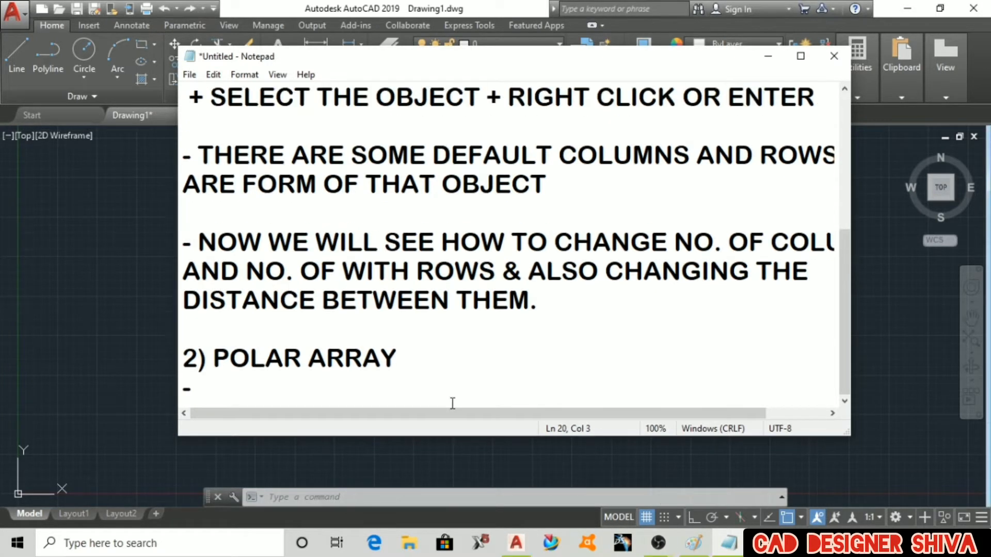
{"action": "type", "text": "SELECT THE "}
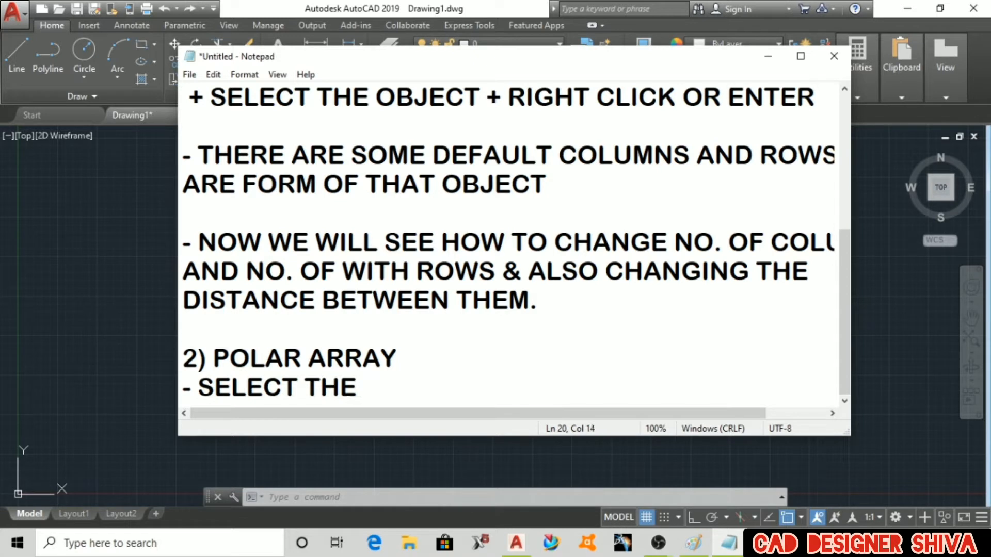
{"action": "type", "text": "POLAR ARRAY C"}
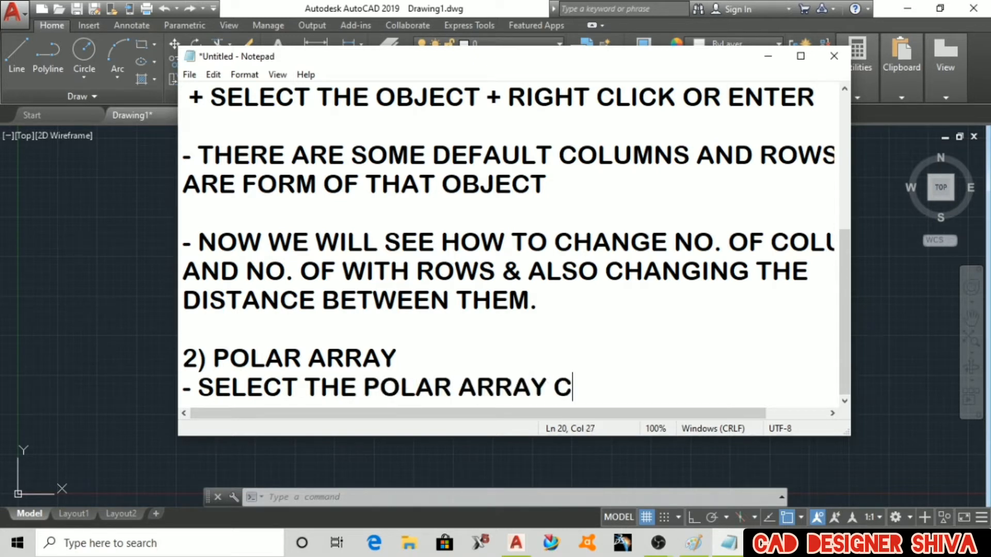
{"action": "type", "text": "OMMAND +"}
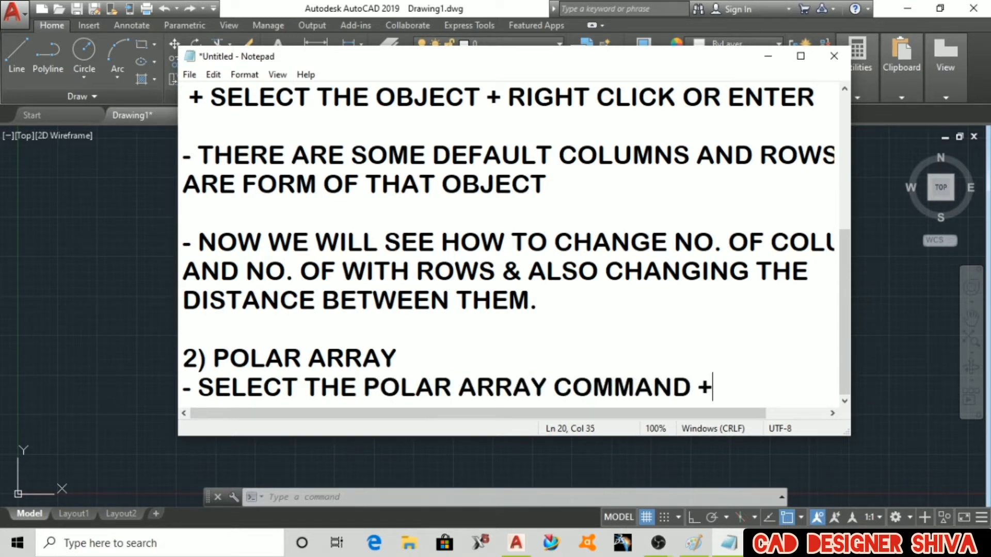
{"action": "type", "text": " SELECT OBJECT"}
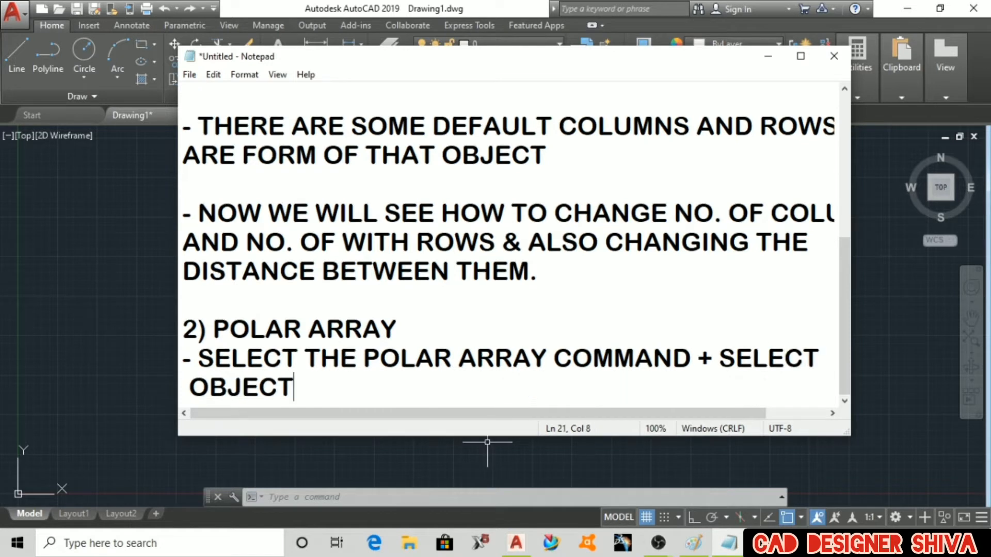
{"action": "type", "text": " AND RI"}
{"action": "type", "text": "GHT "}
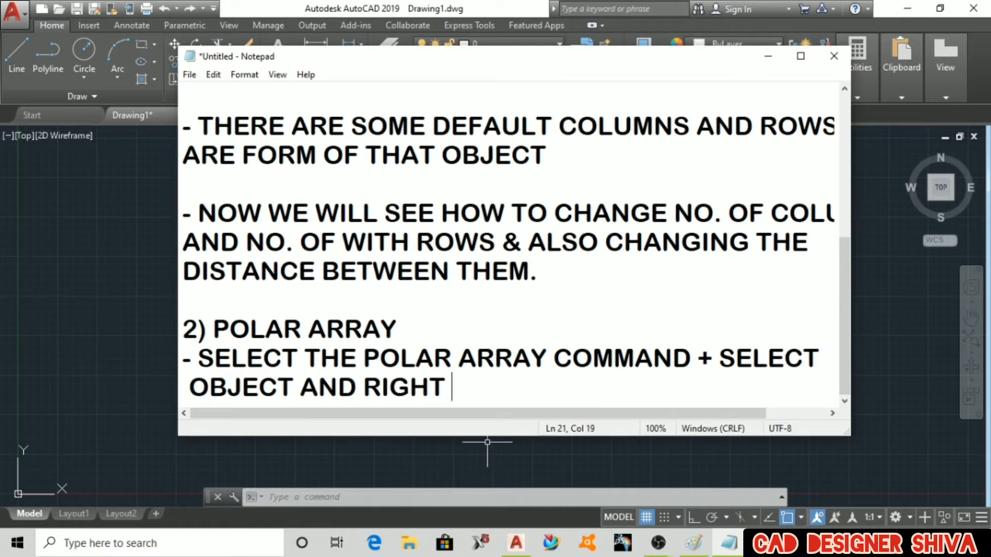
{"action": "type", "text": "CLICK OR ENTER"}
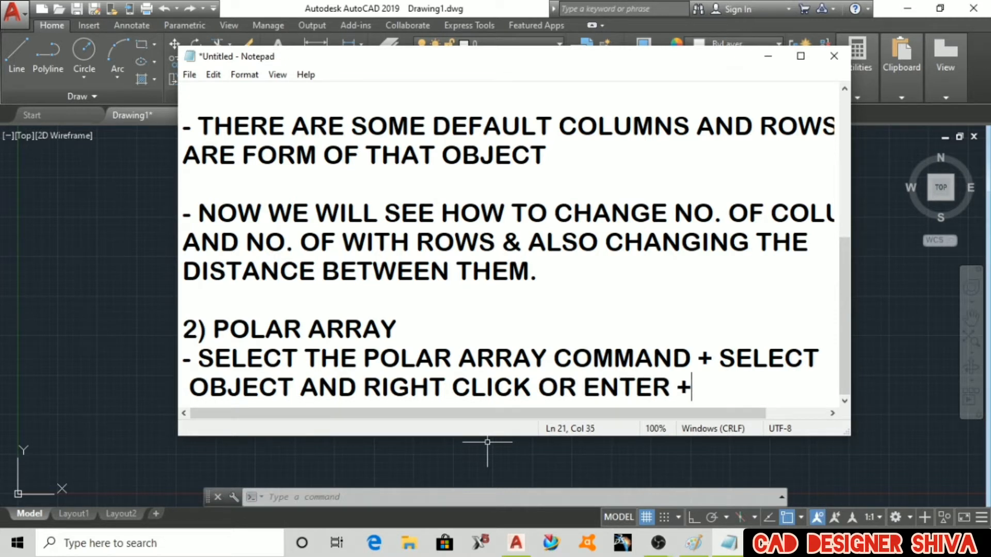
{"action": "type", "text": " + SELECT"}
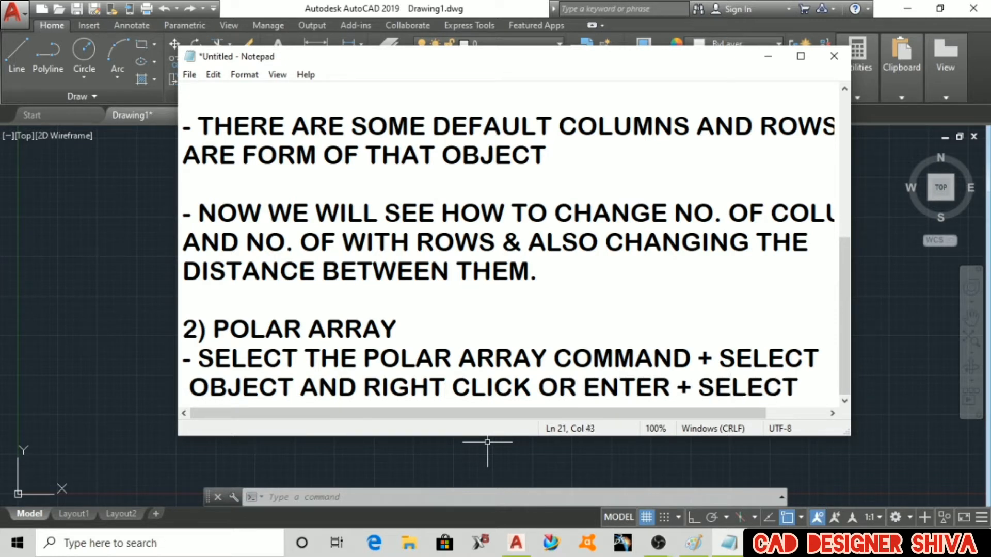
{"action": "key", "text": "Return"}
{"action": "type", "text": "THE PATH"}
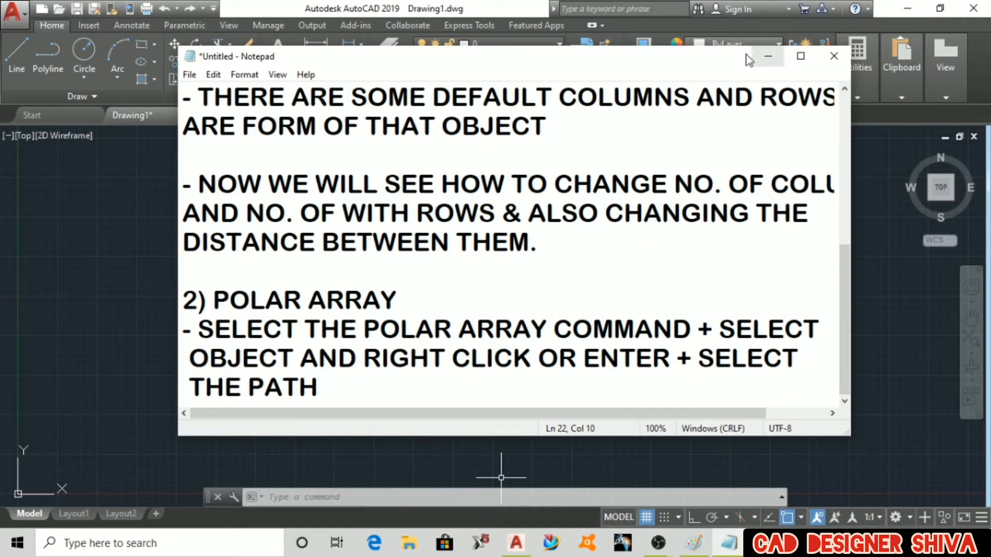
- Switch back to AutoCAD and draw a circle with a radius of about 1.56 in the lower-left part of the empty drawing area
{"action": "left_click", "coordinate": [768, 55]}
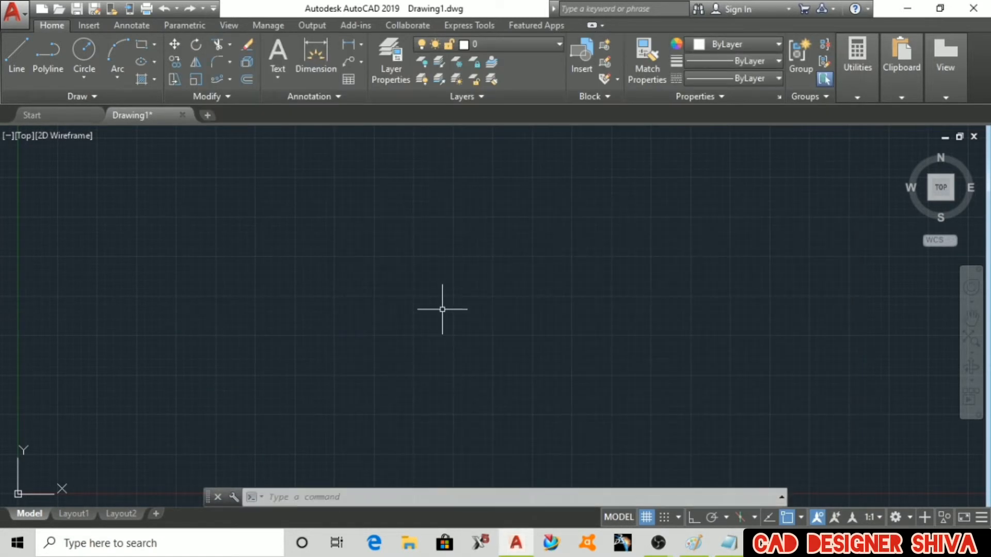
{"action": "type", "text": "C"}
{"action": "key", "text": "Return"}
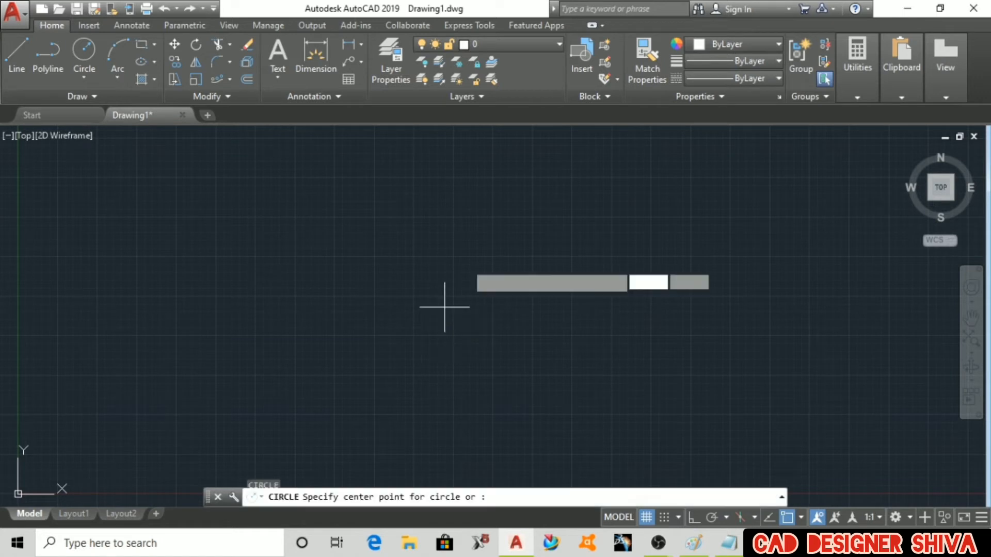
{"action": "left_click", "coordinate": [297, 390]}
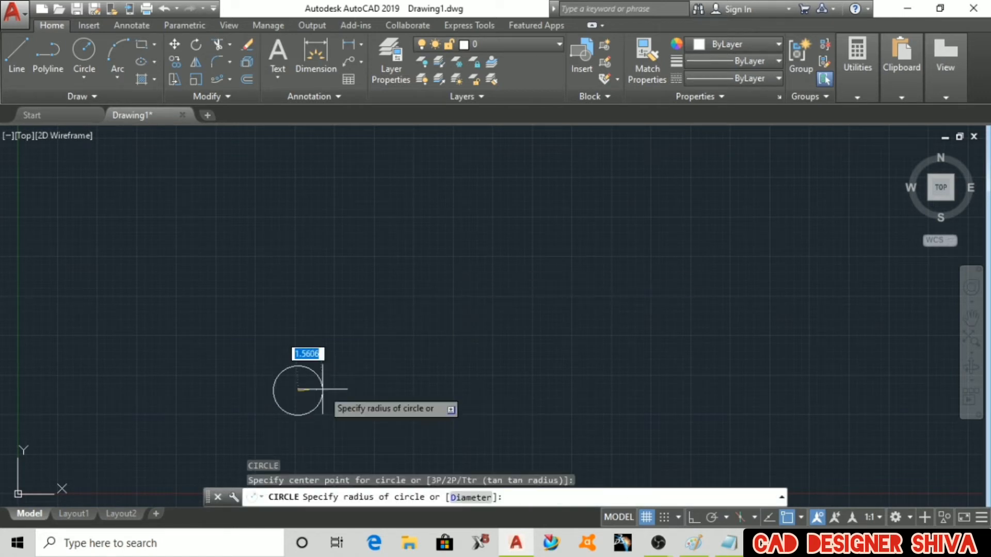
{"action": "left_click", "coordinate": [322, 389]}
- Draw a wavy five-point spline starting at the circle's right edge, rising to a crest, dipping, and ending up at the far right
{"action": "left_click", "coordinate": [66, 100]}
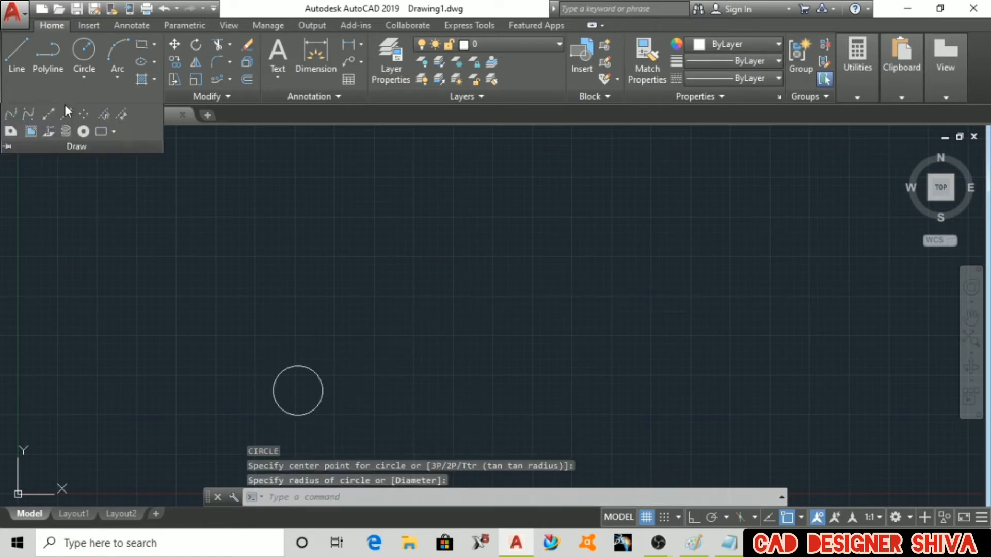
{"action": "left_click", "coordinate": [12, 115]}
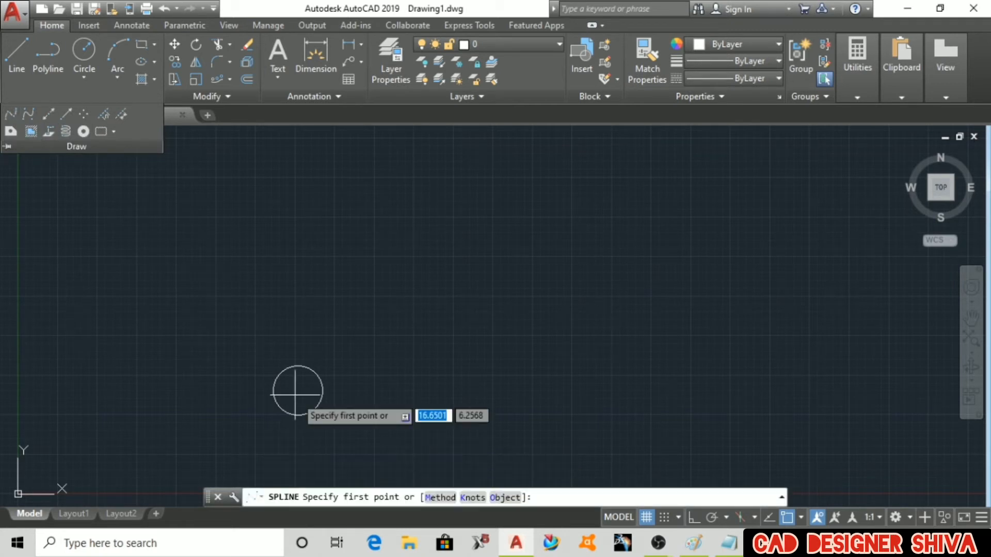
{"action": "left_click", "coordinate": [323, 391]}
{"action": "left_click", "coordinate": [380, 317]}
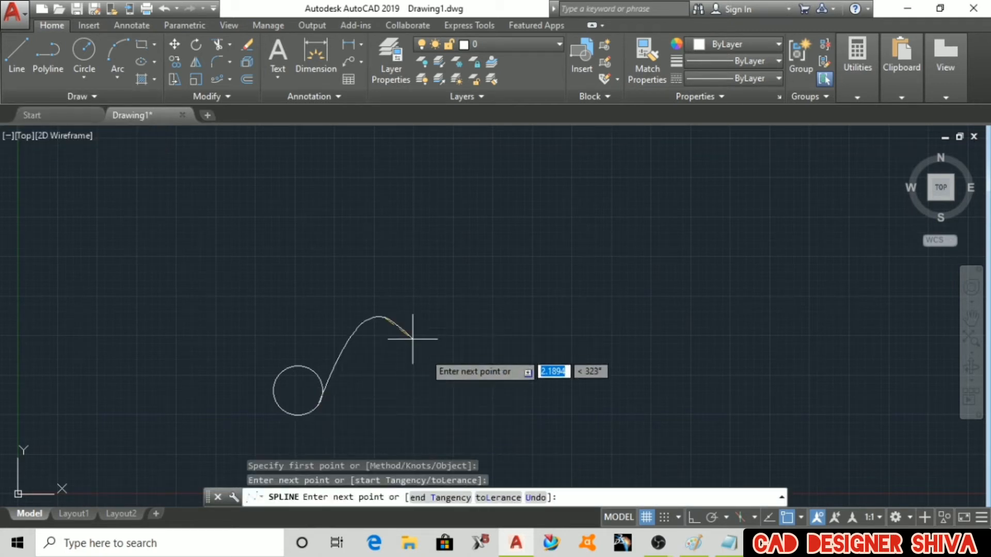
{"action": "left_click", "coordinate": [442, 368]}
{"action": "left_click", "coordinate": [653, 378]}
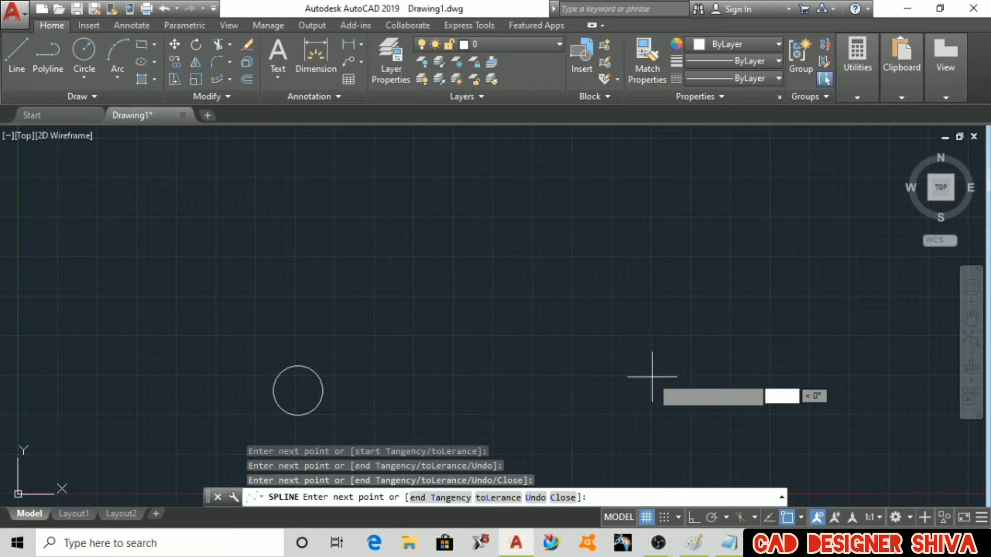
{"action": "left_click", "coordinate": [757, 308]}
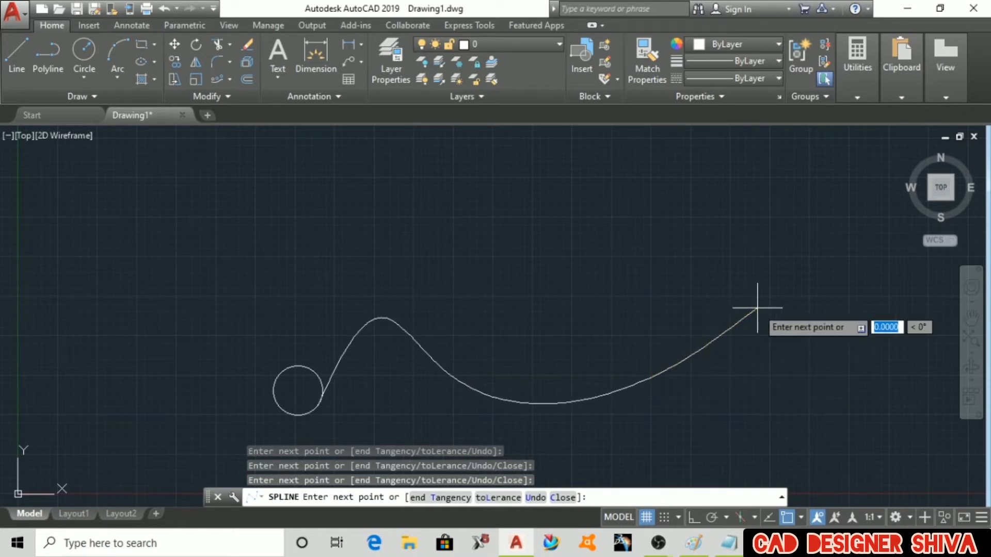
{"action": "key", "text": "Return"}
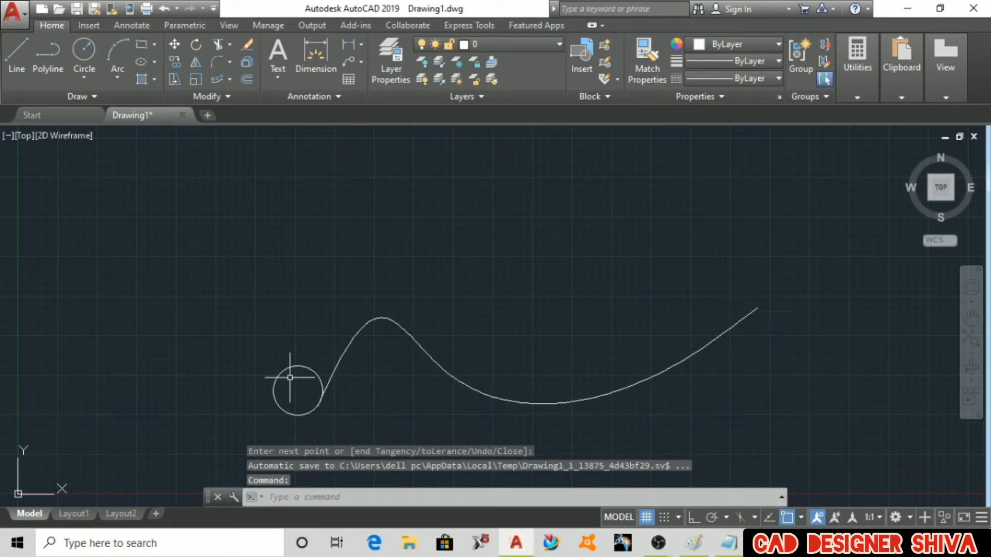
- Create a Path Array of the circle using the wavy spline as the path curve
{"action": "left_click", "coordinate": [228, 80]}
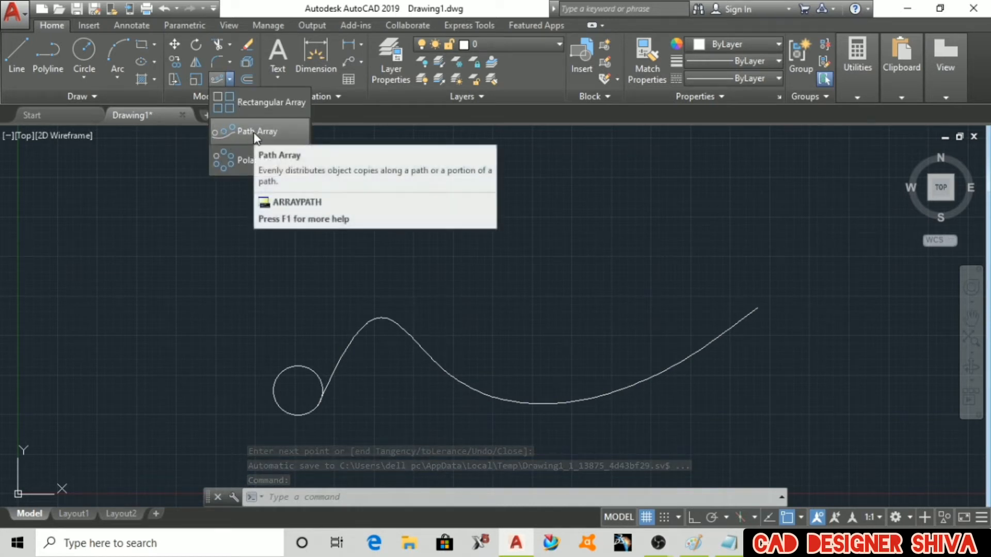
{"action": "left_click", "coordinate": [245, 131]}
{"action": "left_click", "coordinate": [304, 366]}
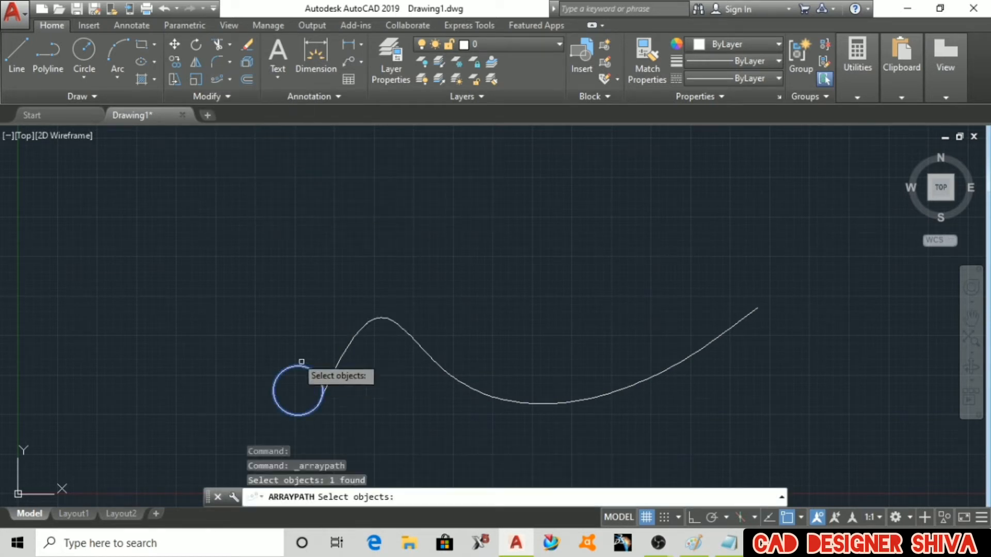
{"action": "key", "text": "Return"}
{"action": "left_click", "coordinate": [349, 347]}
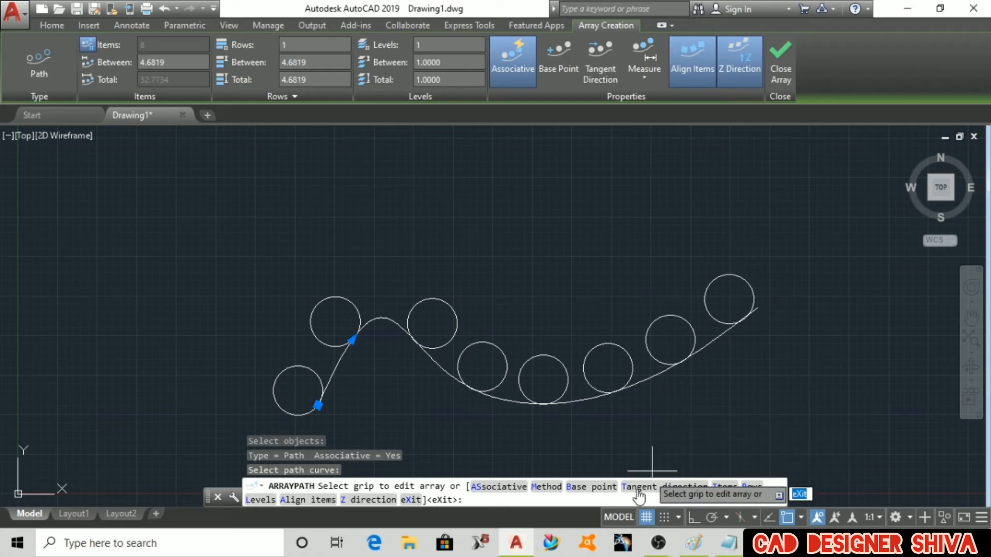
- Switch to Notepad and add the line "- WE ARE NOT ABLE TO CHANGE THE NO. OF OBJECT" below the polar array note
{"action": "left_click", "coordinate": [729, 547]}
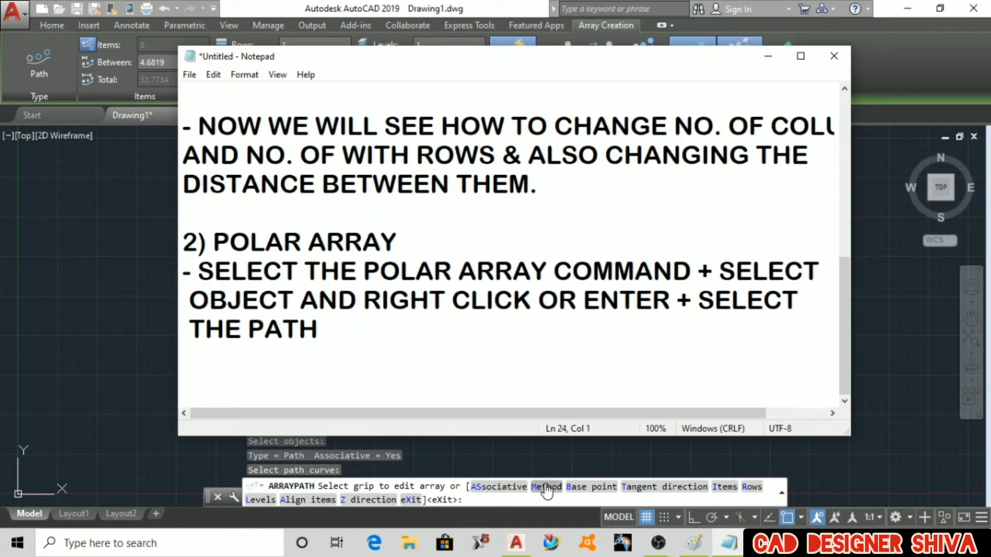
{"action": "type", "text": "- WE ARE M"}
{"action": "key", "text": "BackSpace"}
{"action": "type", "text": "NOT "}
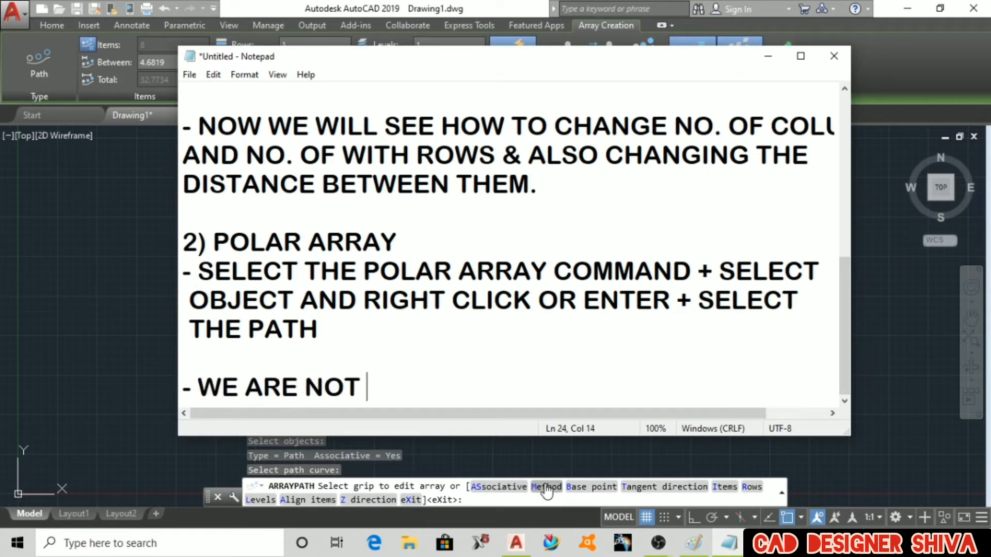
{"action": "type", "text": "ABLE TO CHAN"}
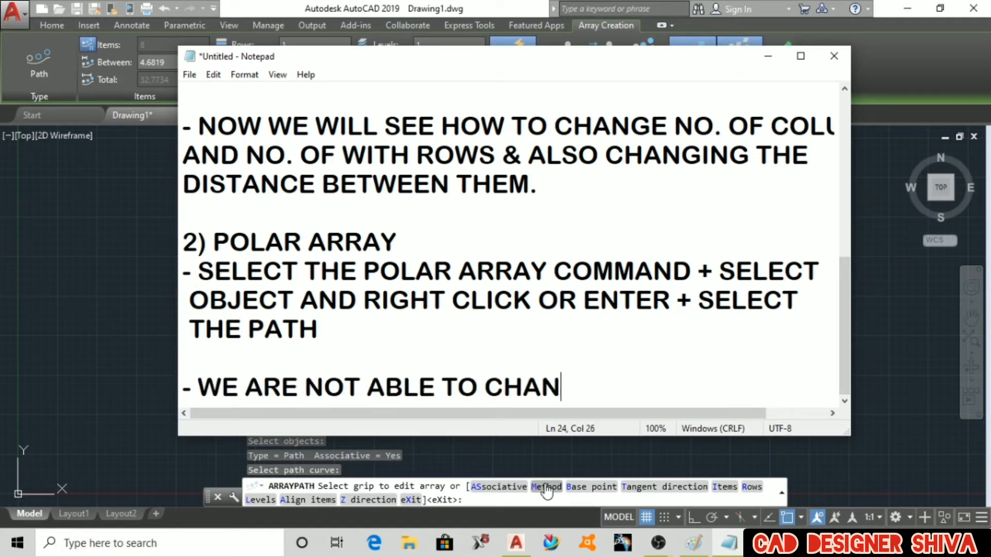
{"action": "type", "text": "GE THE N"}
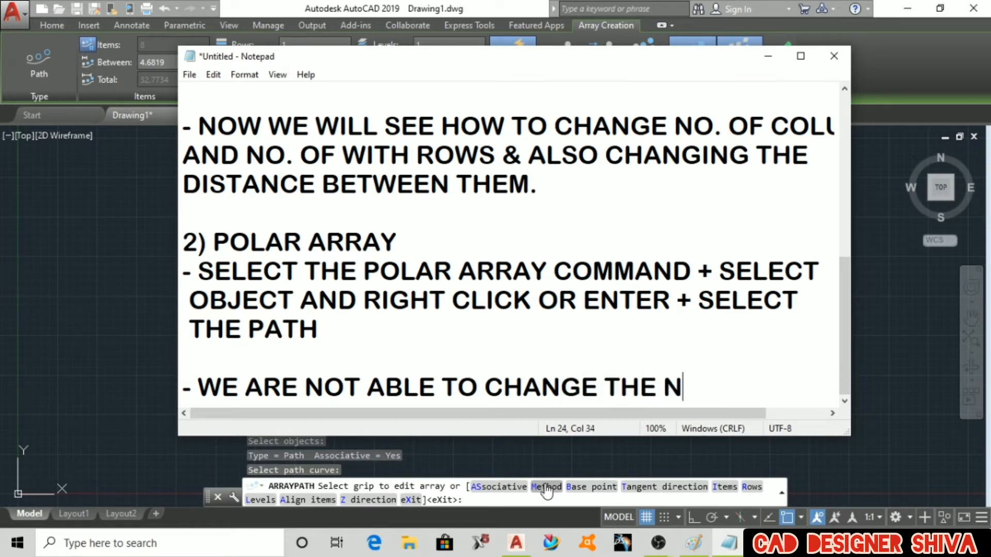
{"action": "type", "text": "O. OF OBJECT"}
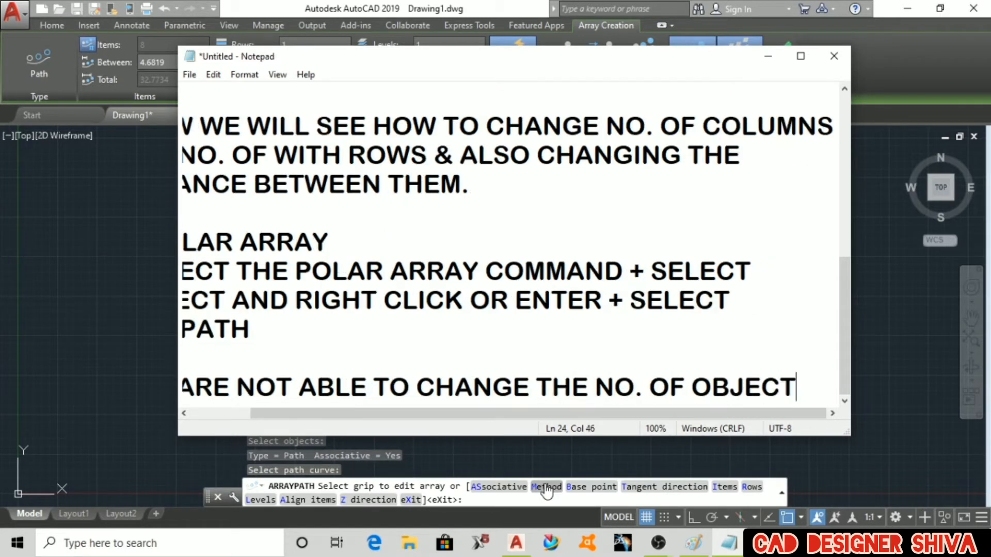
{"action": "key", "text": "Return"}
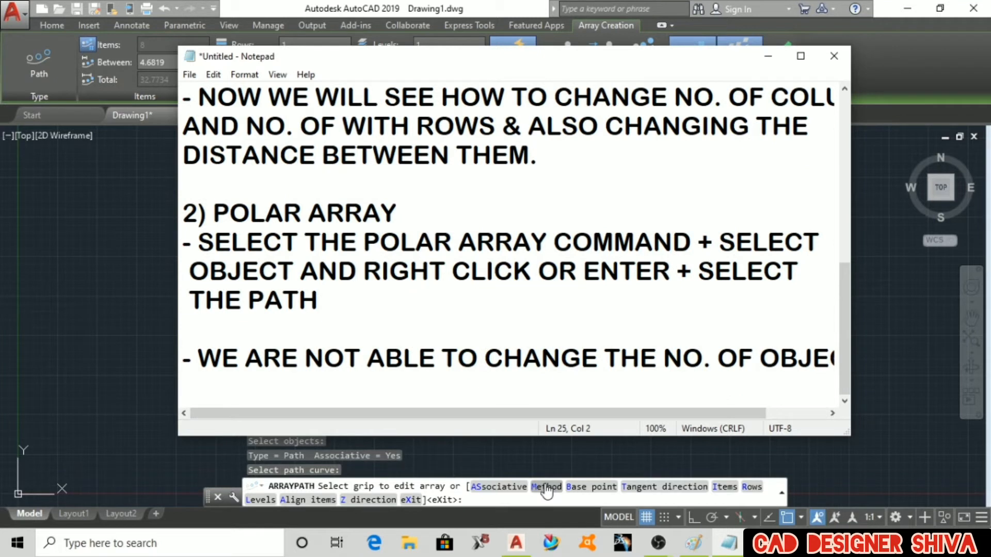
- Continue the note with "THERE IS ONLY POSSIBLE TO CHANGE DISTANCE BETWEEN THE TWO OBJECT" over two lines and return to AutoCAD
{"action": "type", "text": "THER"}
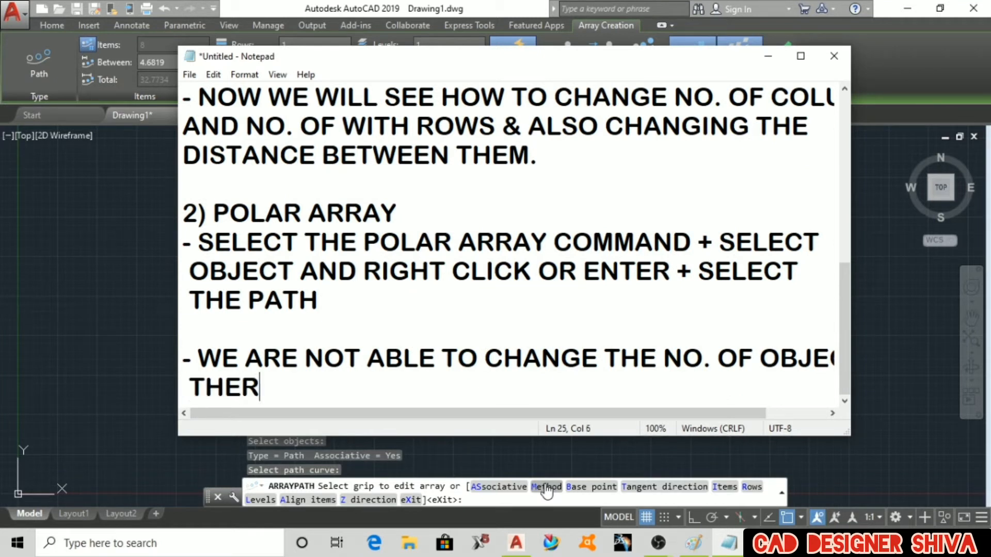
{"action": "type", "text": "E IS ONLY P"}
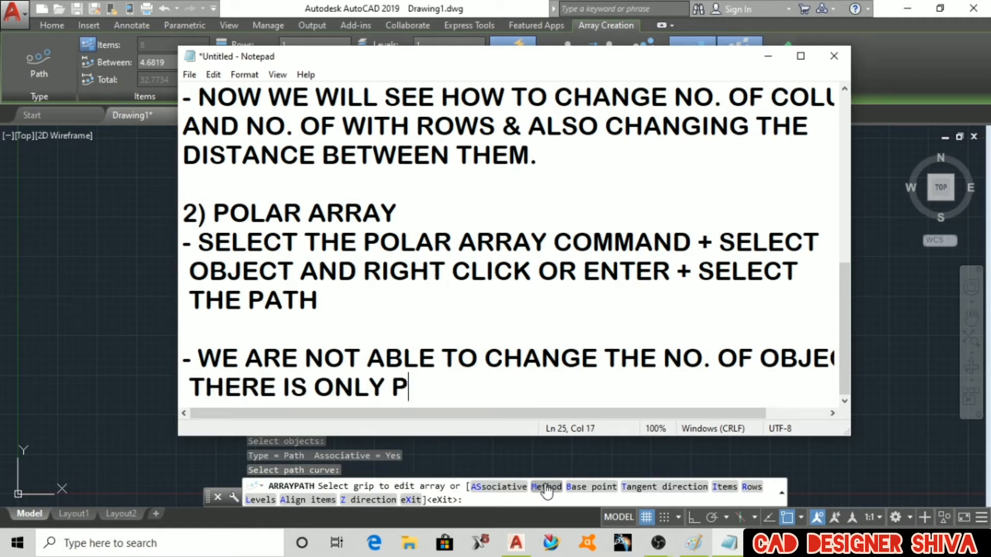
{"action": "type", "text": "OSSIBLE TO "}
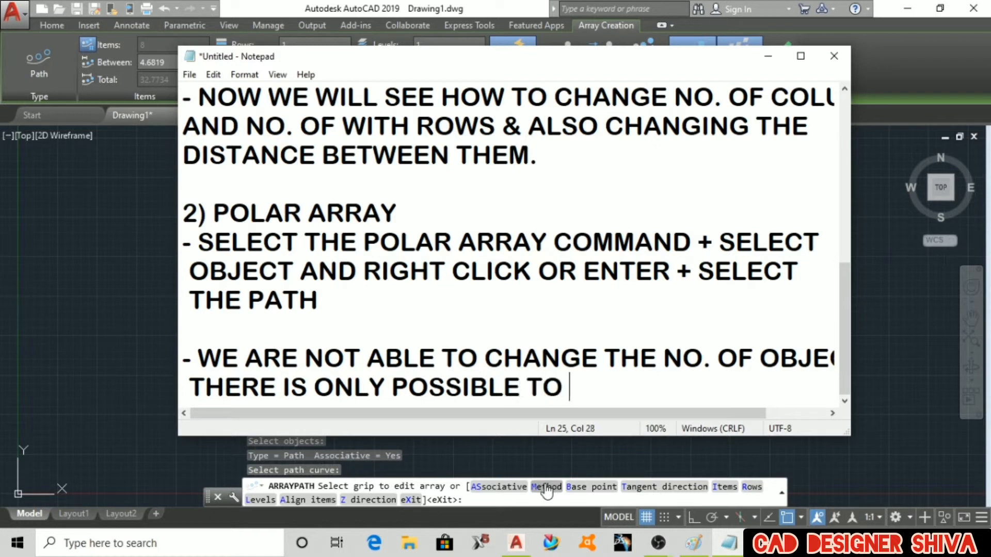
{"action": "type", "text": "CHANGE DISTANCE"}
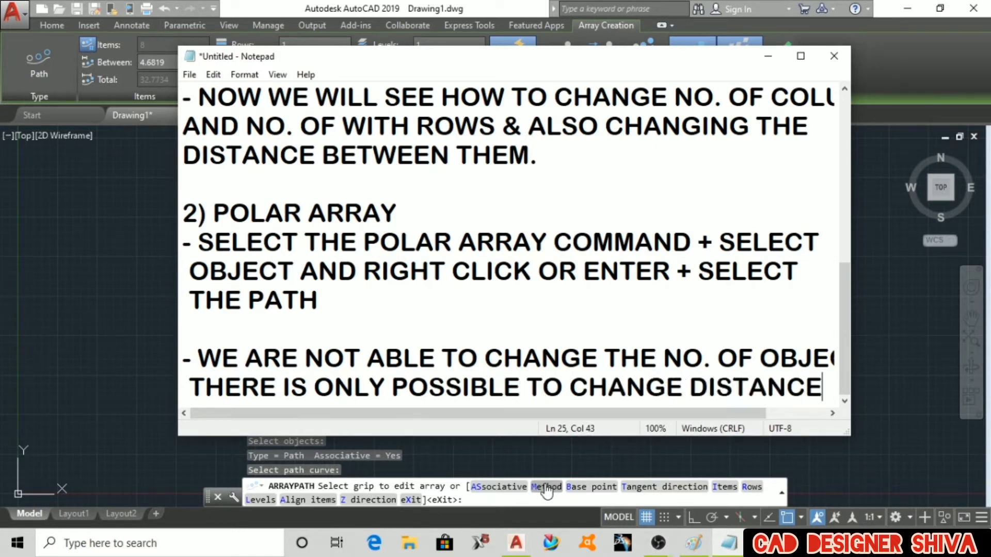
{"action": "key", "text": "Return"}
{"action": "type", "text": "BETWEEN THE "}
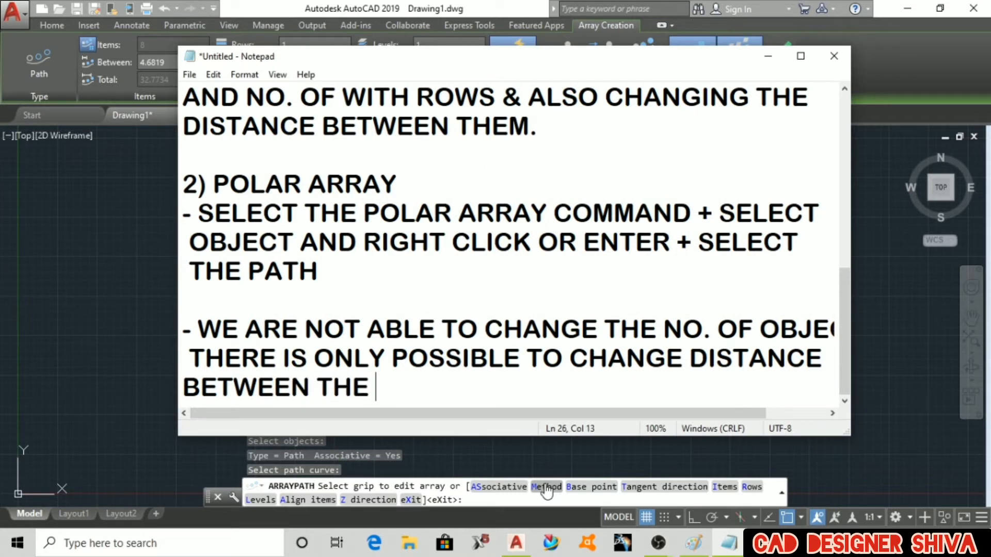
{"action": "type", "text": "TWO OBJE"}
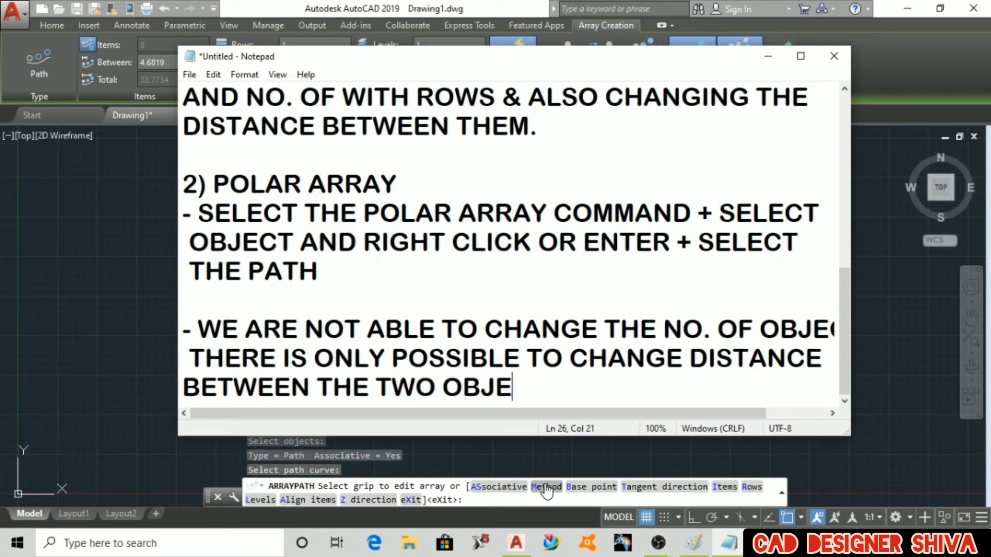
{"action": "type", "text": "CT"}
{"action": "left_click", "coordinate": [768, 55]}
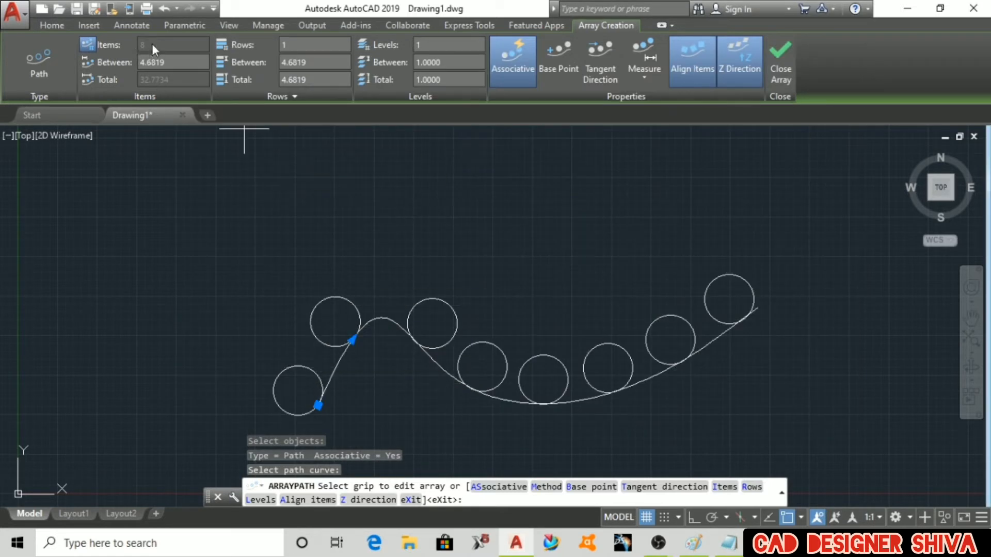
- Set the spacing between the circles of the path array to 5
{"action": "left_click", "coordinate": [166, 63]}
{"action": "type", "text": "5"}
{"action": "key", "text": "Return"}
{"action": "scroll", "coordinate": [393, 261], "scroll_direction": "down", "scroll_amount": 2}
{"action": "scroll", "coordinate": [395, 328], "scroll_direction": "up", "scroll_amount": 2}
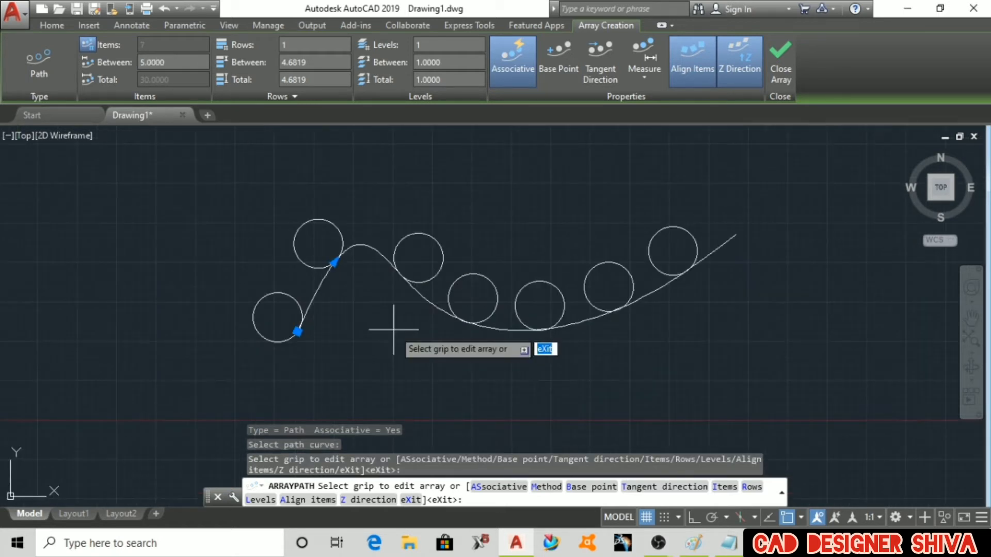
- Try a spacing of 10 between the circles of the path array and settle on 8
{"action": "left_click", "coordinate": [170, 62]}
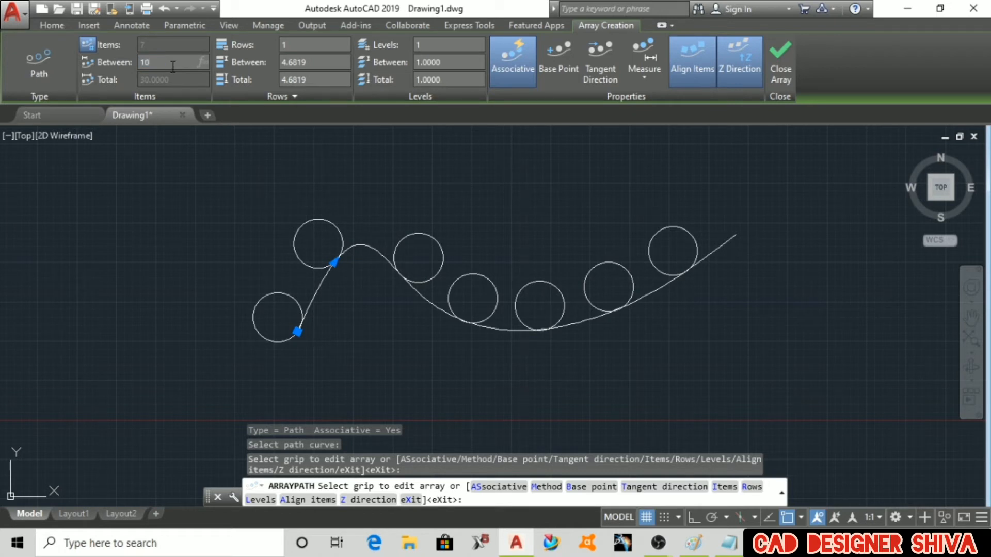
{"action": "key", "text": "Return"}
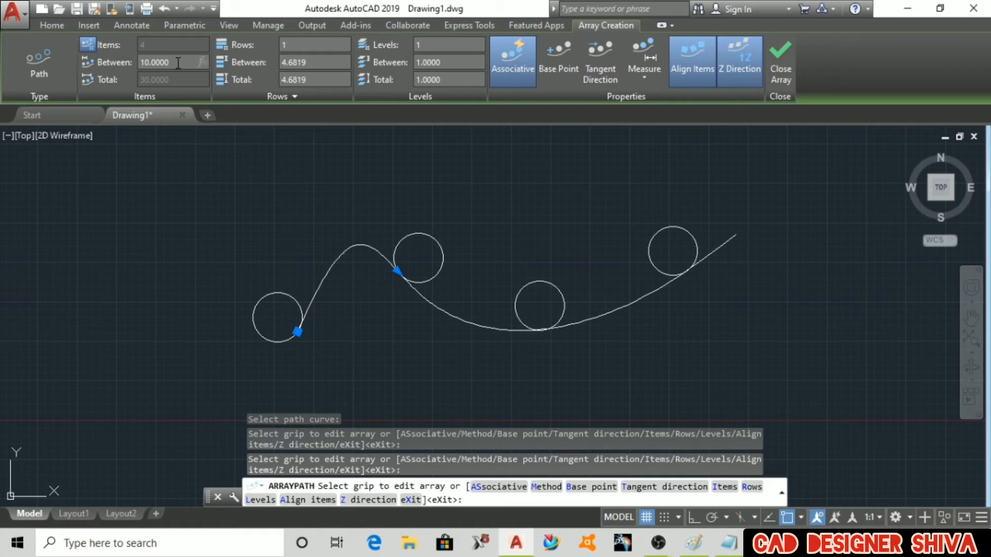
{"action": "left_click", "coordinate": [178, 63]}
{"action": "mouse_move", "coordinate": [166, 110]}
{"action": "key", "text": "Return"}
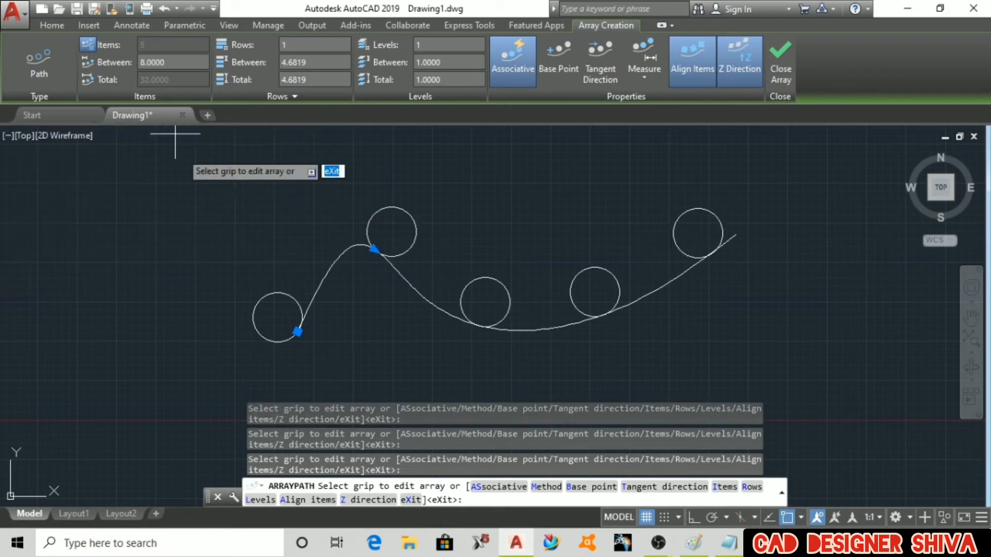
- Switch to Notepad and add the new line "- IF WE WANT TO CHANGE THE NO. OF ITEMS THEN" after a blank line
{"action": "left_click", "coordinate": [730, 550]}
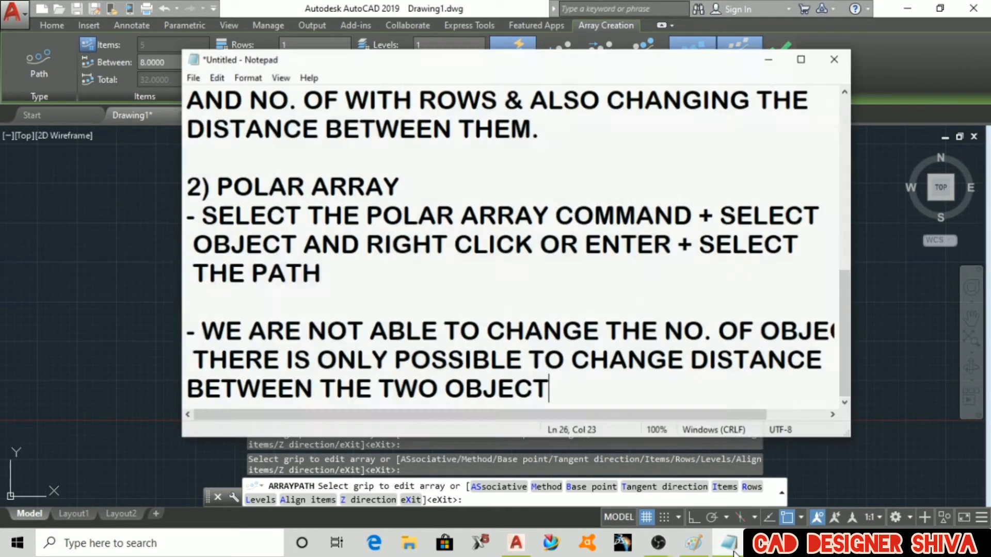
{"action": "key", "text": "Return"}
{"action": "key", "text": "Return"}
{"action": "type", "text": "- IF WE WANT "}
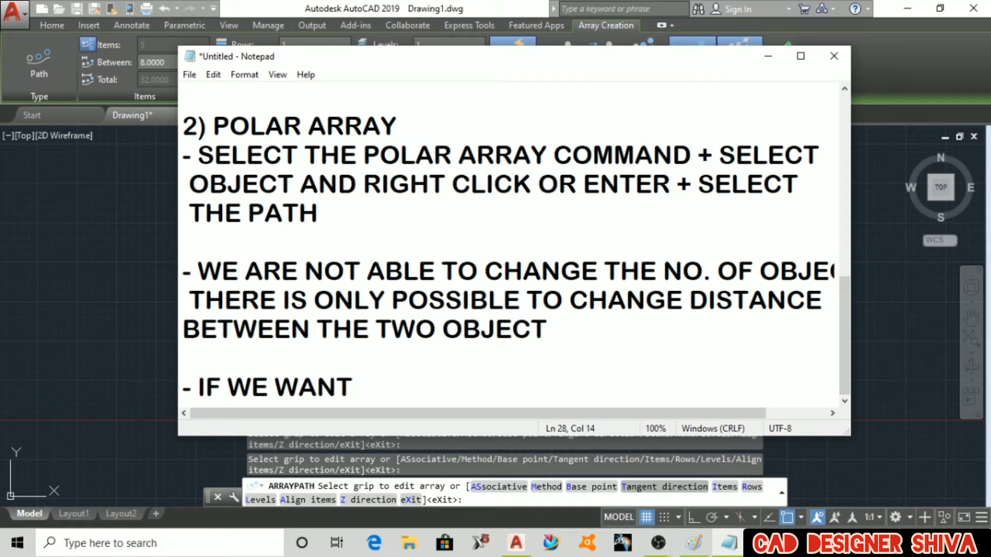
{"action": "type", "text": "TO CHANGE "}
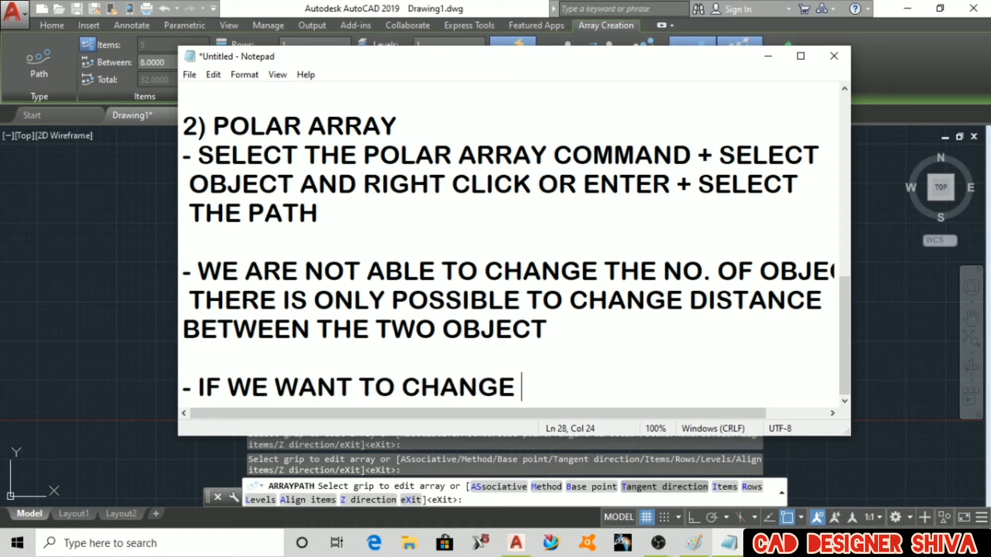
{"action": "type", "text": "THE NO."}
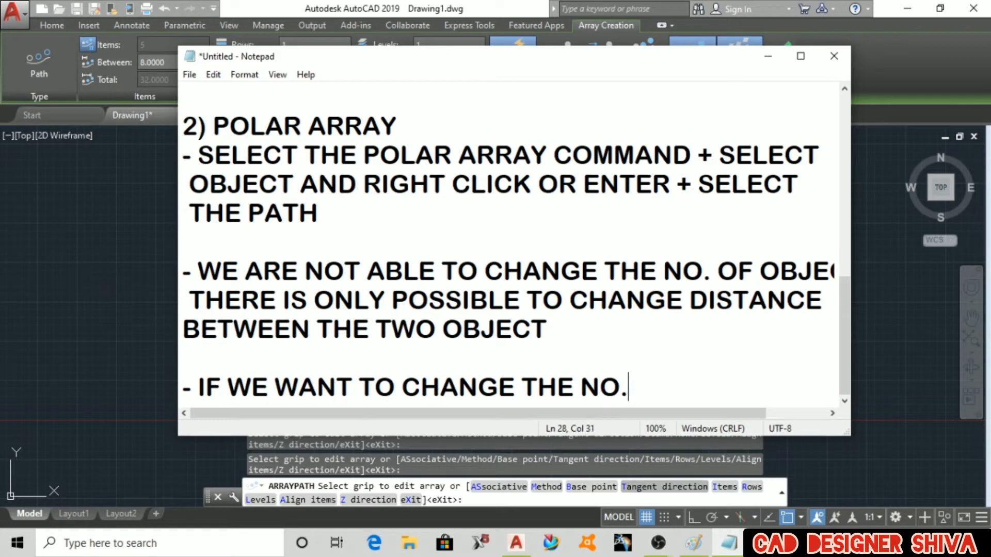
{"action": "type", "text": " OF ITEMS "}
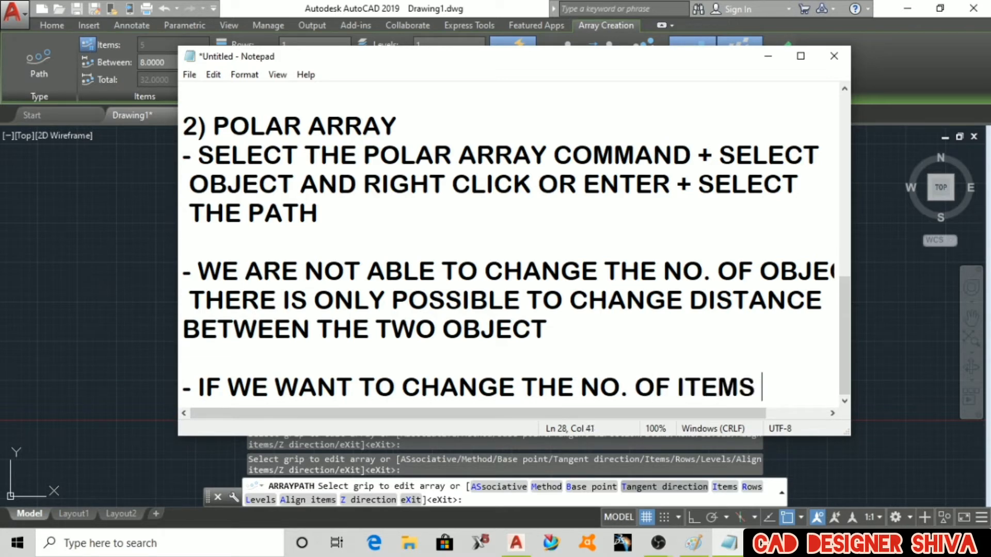
{"action": "type", "text": "THEN"}
{"action": "key", "text": "Return"}
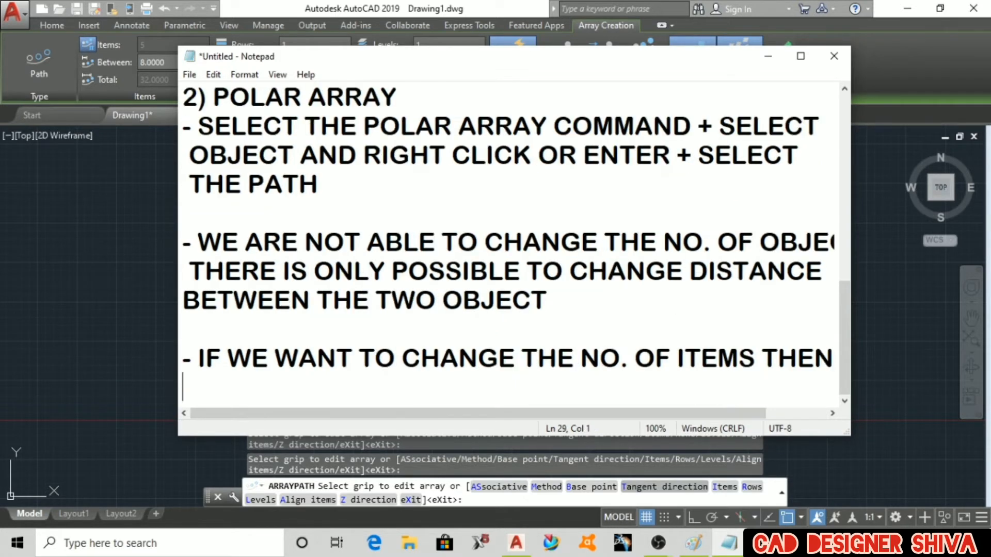
- Continue the item-count note on the following line with "GO TO MEASURE OPTION AND SELECT DIVIDE"
{"action": "type", "text": "GO TO "}
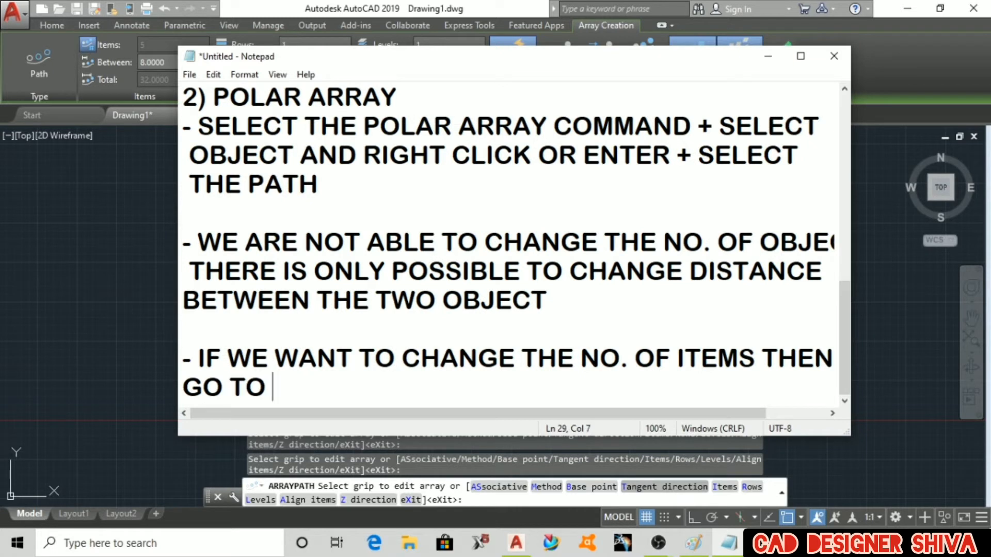
{"action": "type", "text": "MEASURE OPTI"}
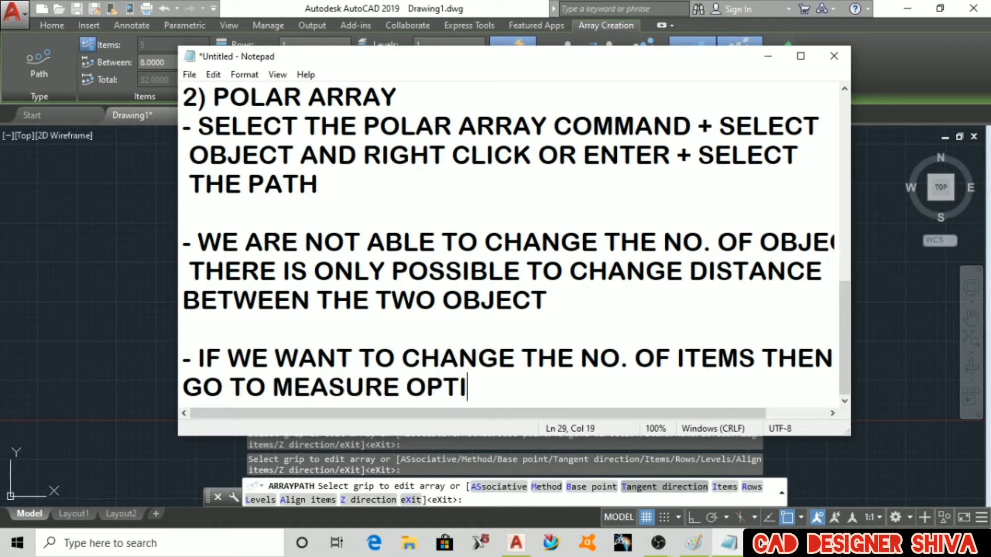
{"action": "type", "text": "ON AND SE"}
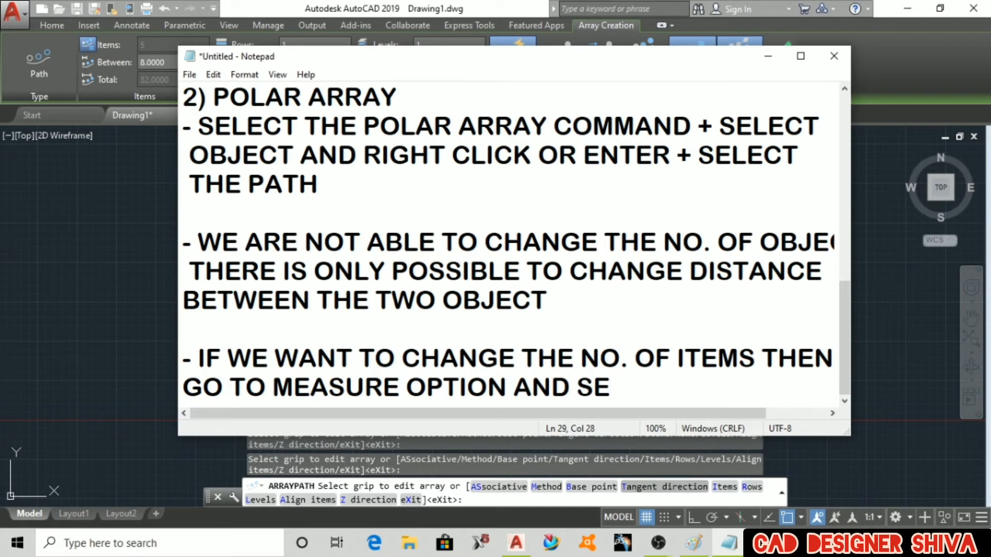
{"action": "key", "text": "BackSpace"}
{"action": "type", "text": "ELE"}
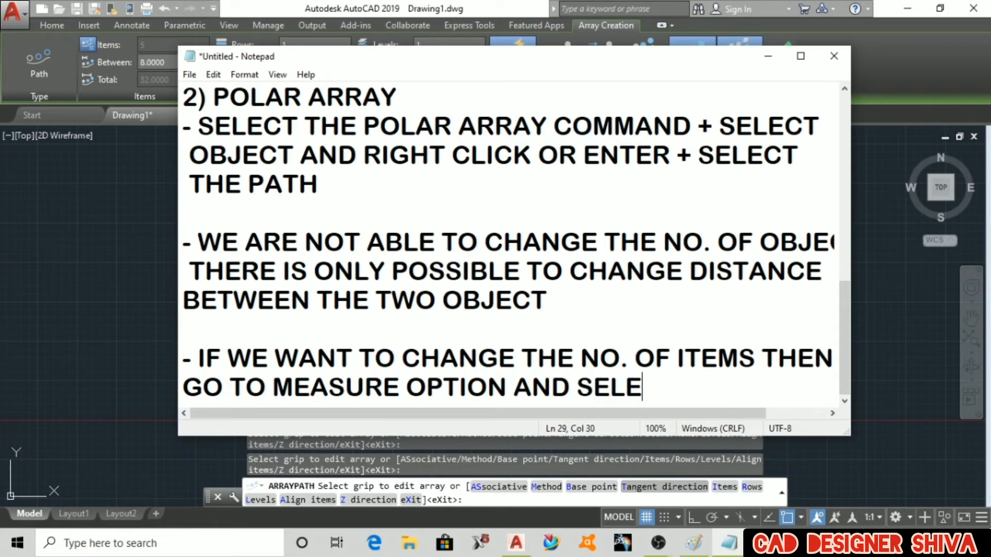
{"action": "type", "text": "CT DIVIDE"}
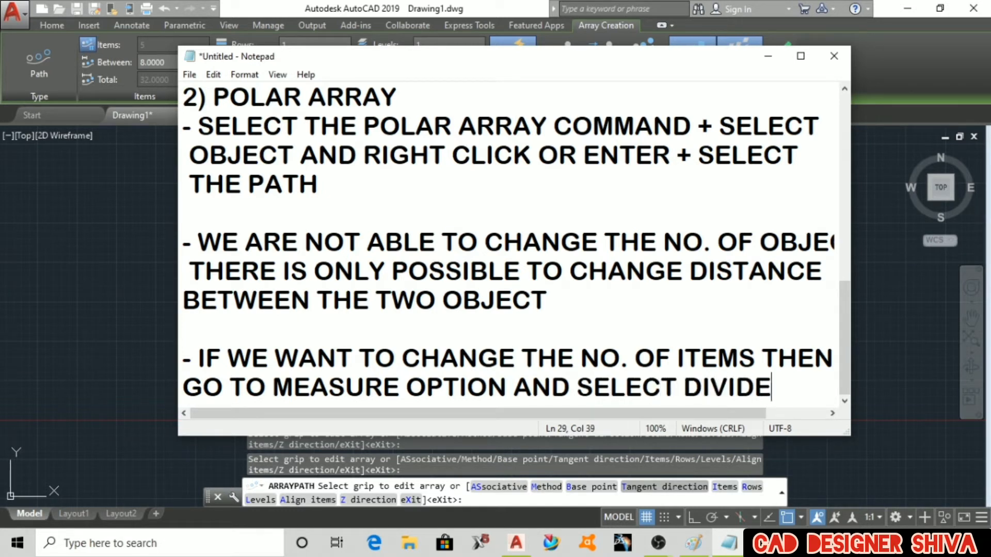
- Return to AutoCAD and change the path array's distribution method from Measure to Divide
{"action": "left_click", "coordinate": [773, 61]}
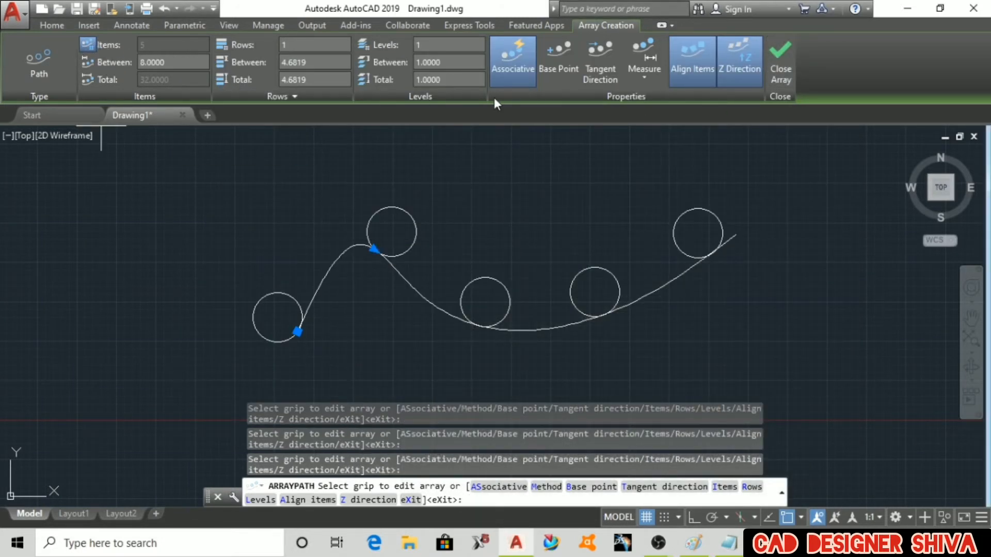
{"action": "left_click", "coordinate": [640, 73]}
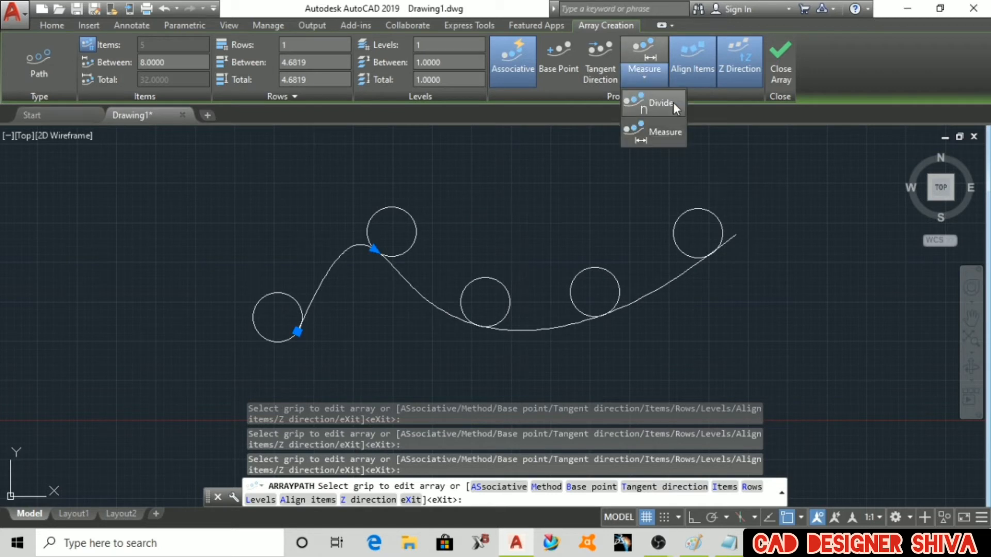
{"action": "left_click", "coordinate": [651, 106]}
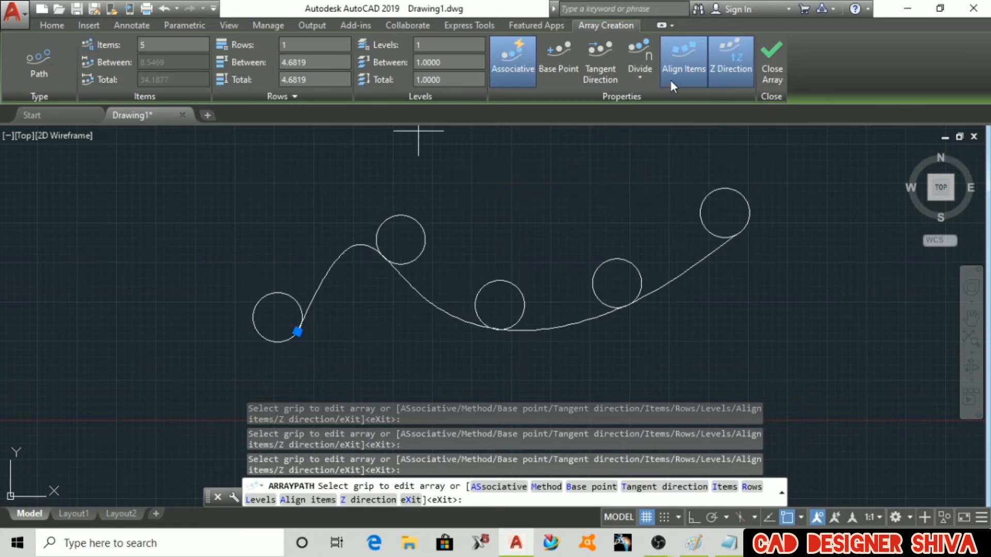
{"action": "left_click", "coordinate": [651, 84]}
{"action": "left_click", "coordinate": [656, 107]}
- Switch to Notepad and add the line "NOW THERE IS POSSIBLE TO CHANGE NO. OF ITEMS" after a blank line
{"action": "left_click", "coordinate": [728, 543]}
{"action": "key", "text": "Return"}
{"action": "key", "text": "Return"}
{"action": "key", "text": "Return"}
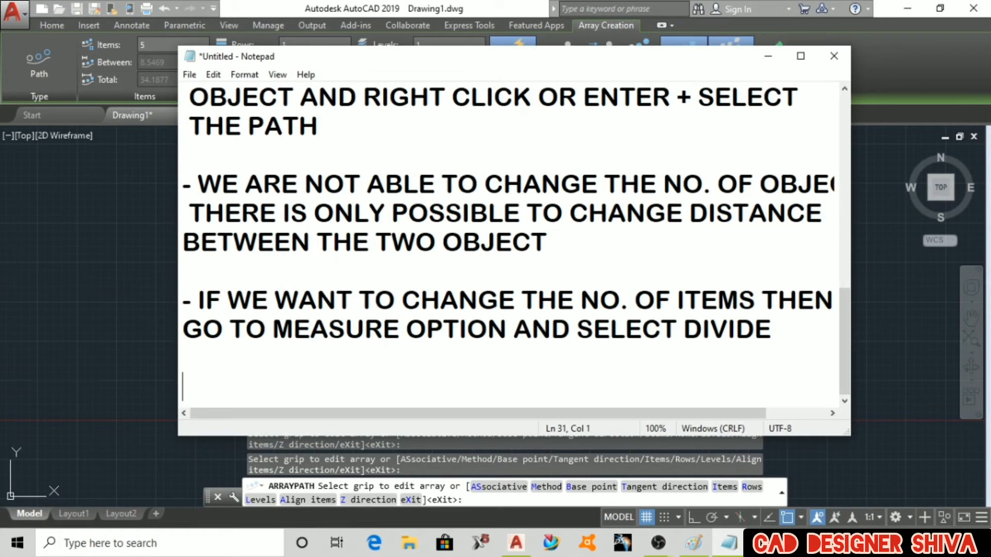
{"action": "type", "text": "NO"}
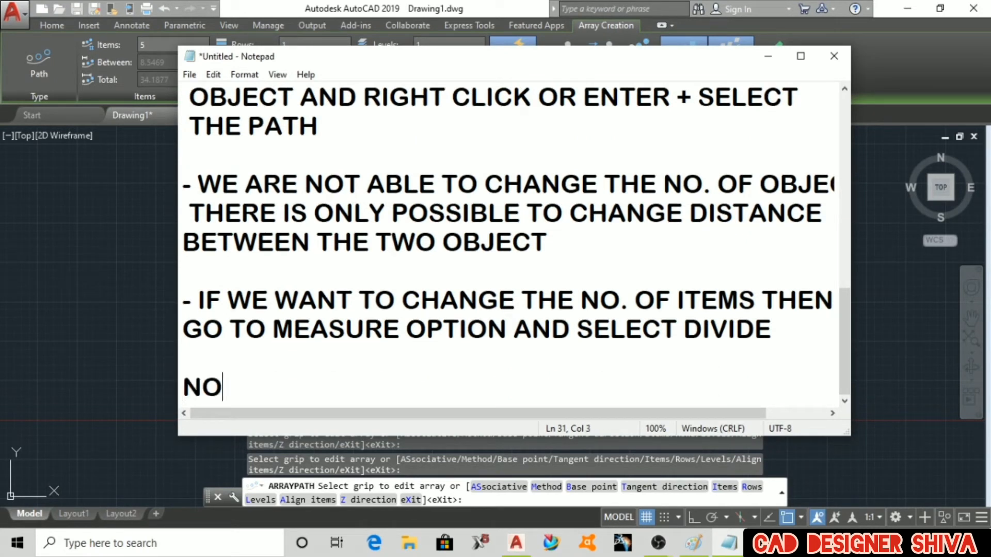
{"action": "type", "text": "W THERE IS POSSIBLE"}
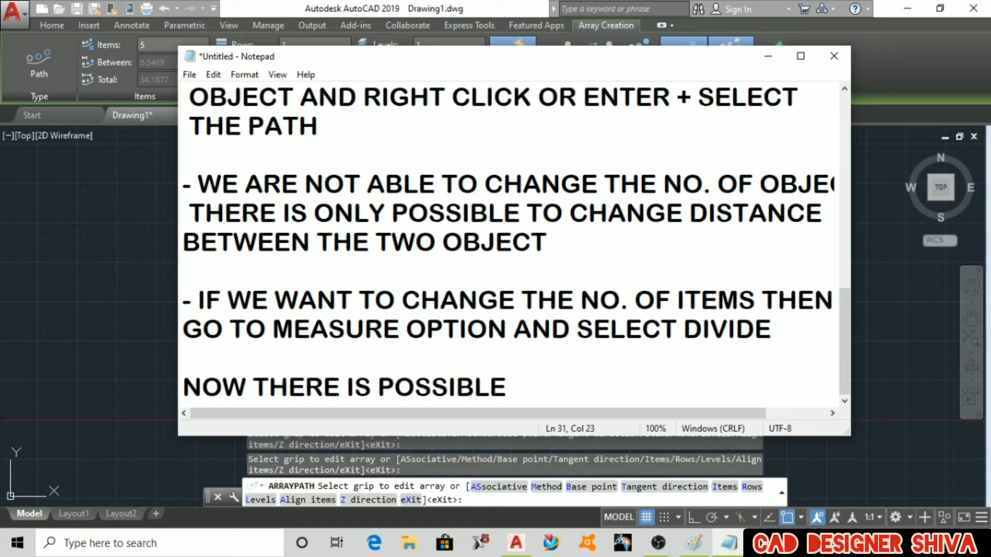
{"action": "type", "text": " TO CHANGE "}
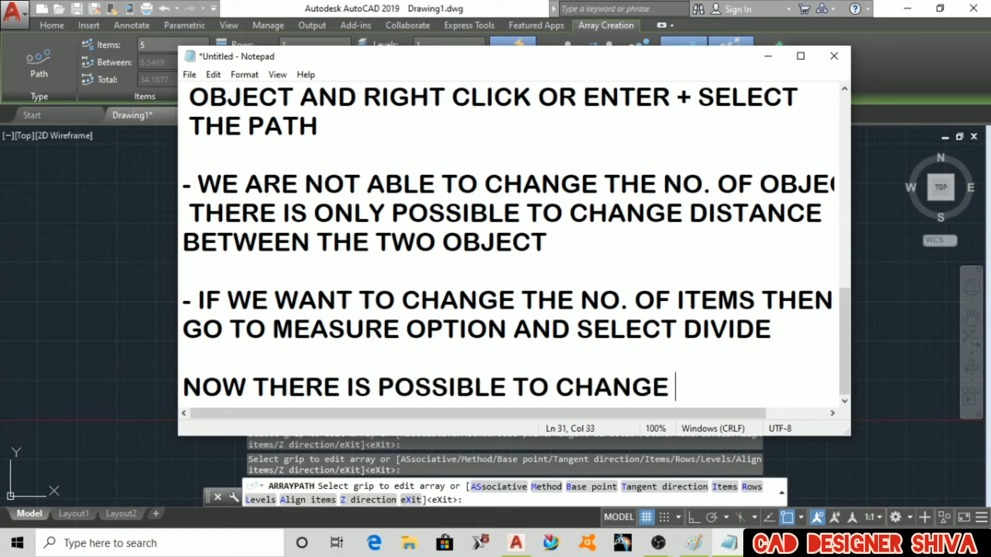
{"action": "type", "text": "NO. OF ITEMS"}
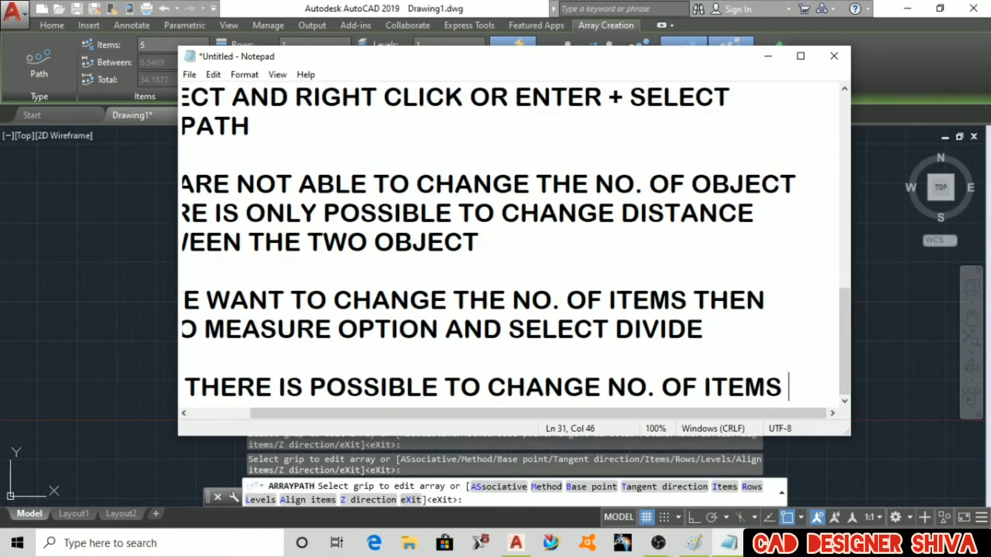
- Continue the note on the following line with "INSTEAD OF DIST. BETWEEN THEM"
{"action": "key", "text": "Return"}
{"action": "type", "text": "INST"}
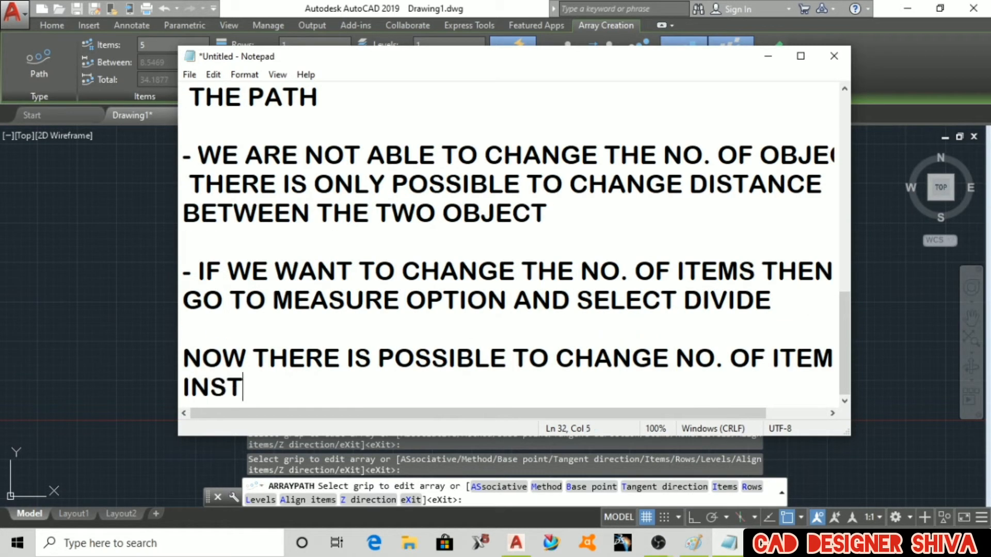
{"action": "type", "text": "EAD OF D"}
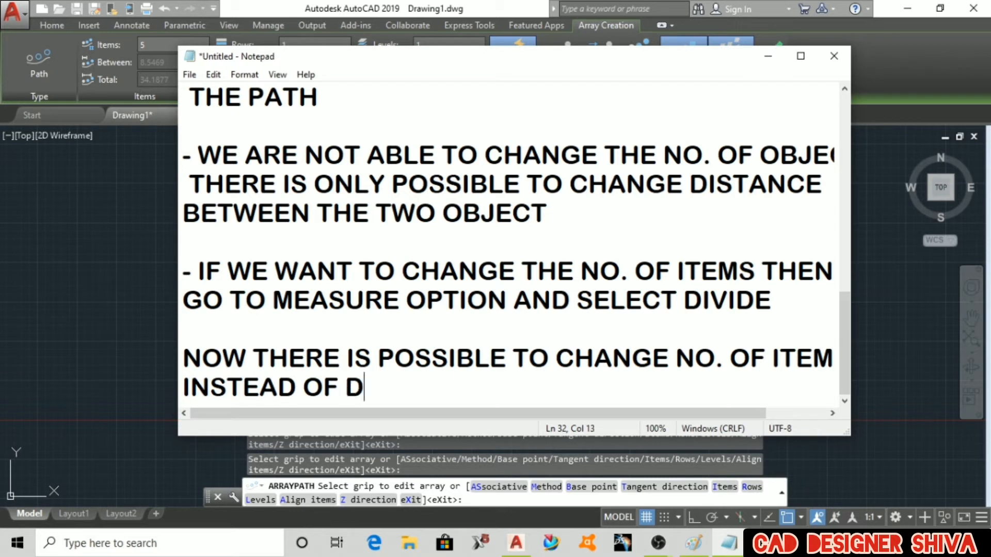
{"action": "type", "text": "IST. BETWEEN THEM"}
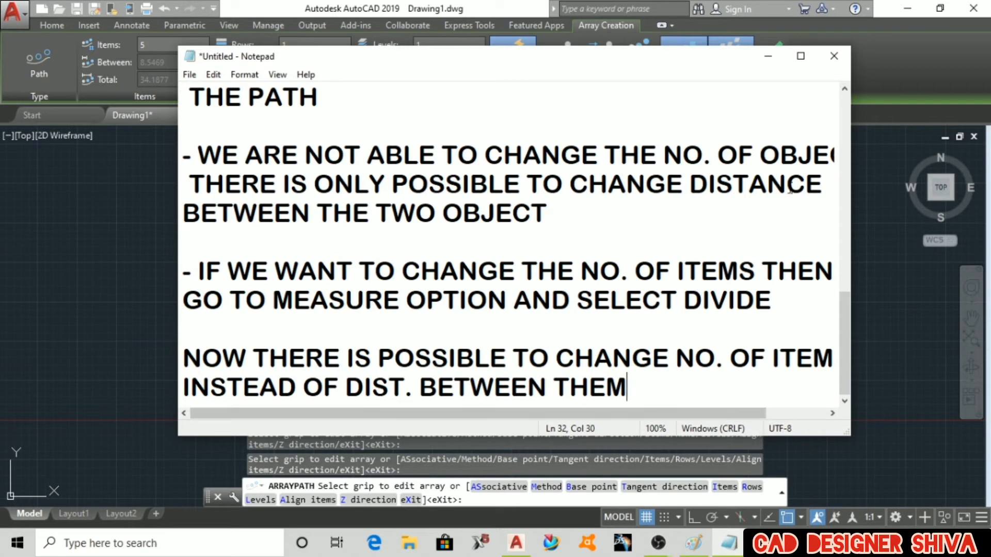
- Return to AutoCAD and try item counts of 2, 6 and 10 for the path array
{"action": "left_click", "coordinate": [767, 55]}
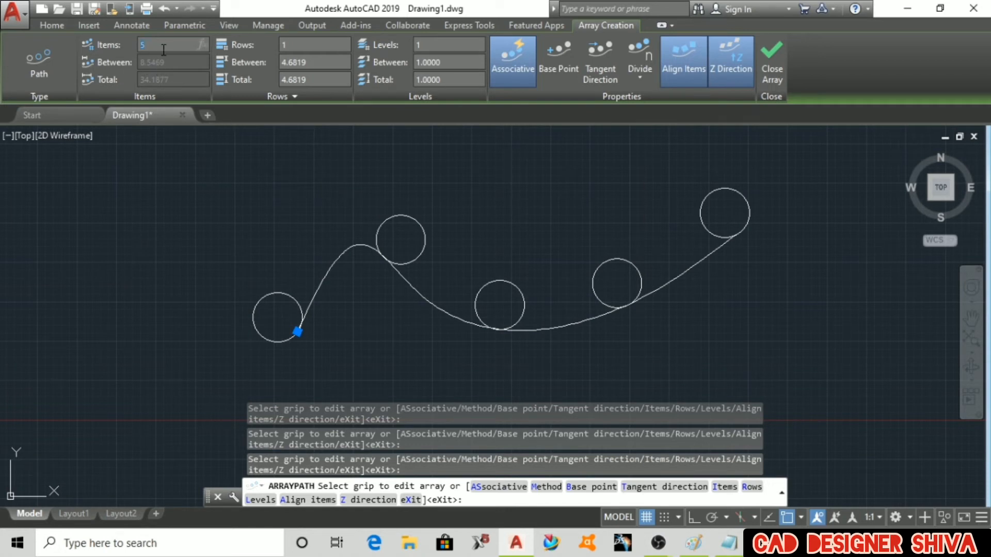
{"action": "key", "text": "Return"}
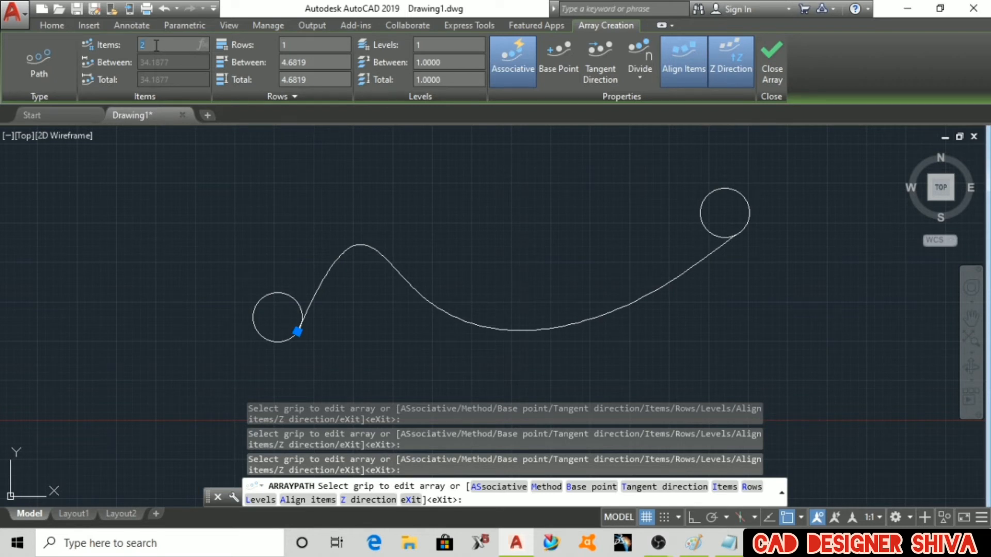
{"action": "key", "text": "Return"}
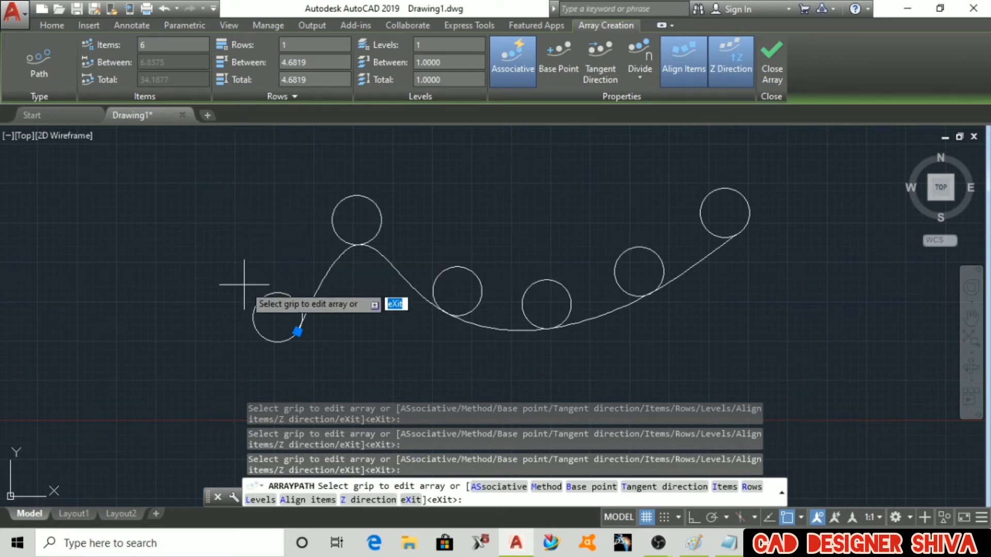
{"action": "left_click", "coordinate": [152, 43]}
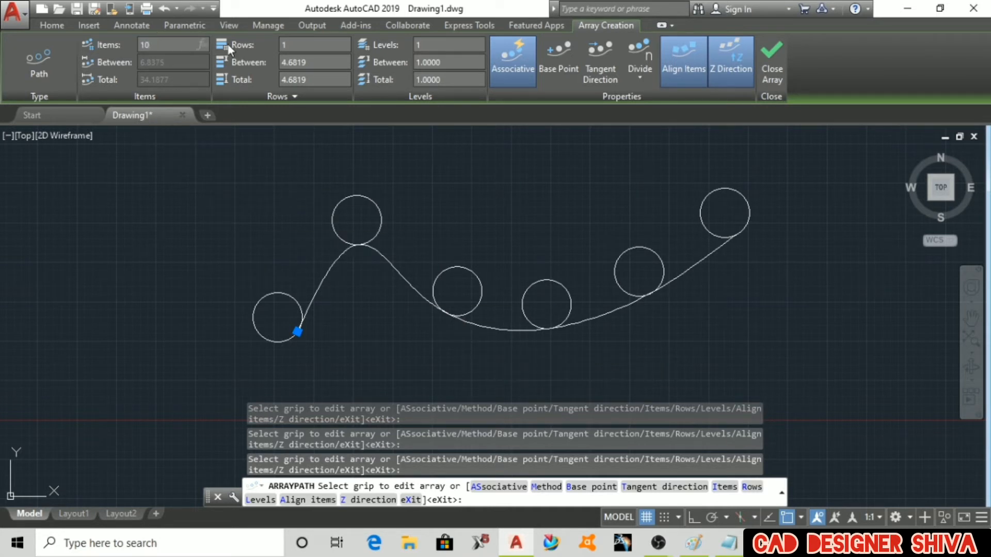
{"action": "type", "text": "10"}
{"action": "key", "text": "Return"}
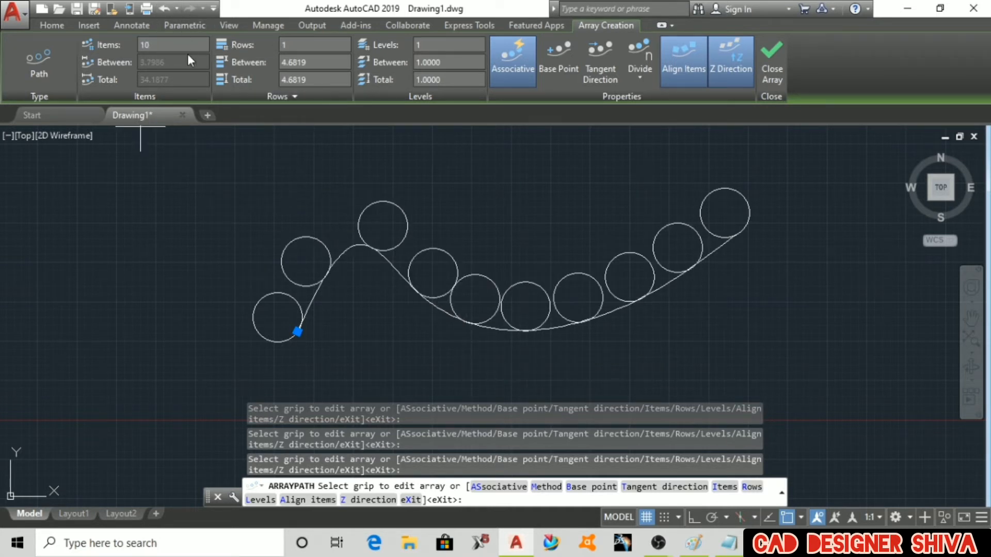
- Switch to Notepad and add the new line "IN ADDITION WE ALSO ADD THE ROWS AND" below the item-count note
{"action": "left_click", "coordinate": [730, 547]}
{"action": "key", "text": "Return"}
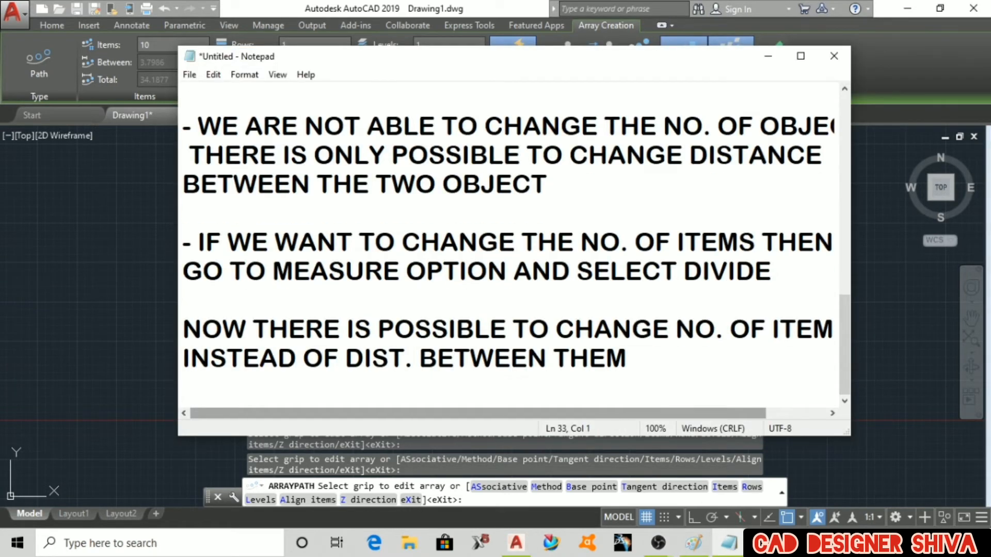
{"action": "type", "text": "IN ADDITIO"}
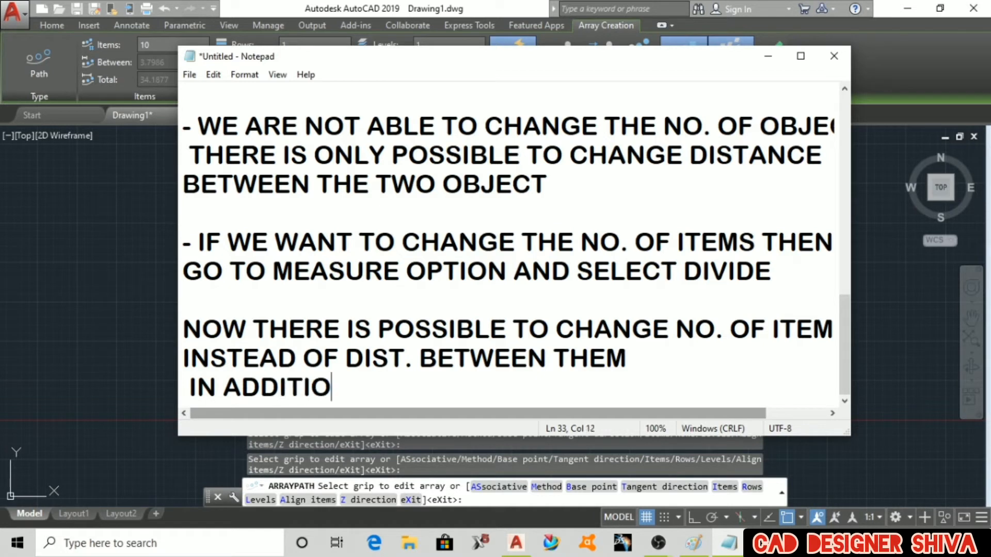
{"action": "type", "text": "N WE ALSO A"}
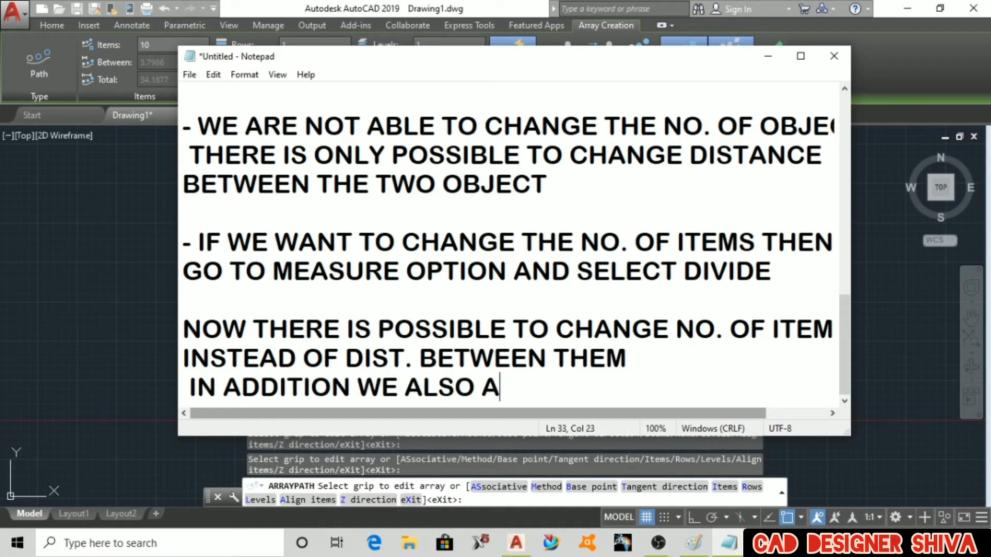
{"action": "type", "text": "DD THE RO"}
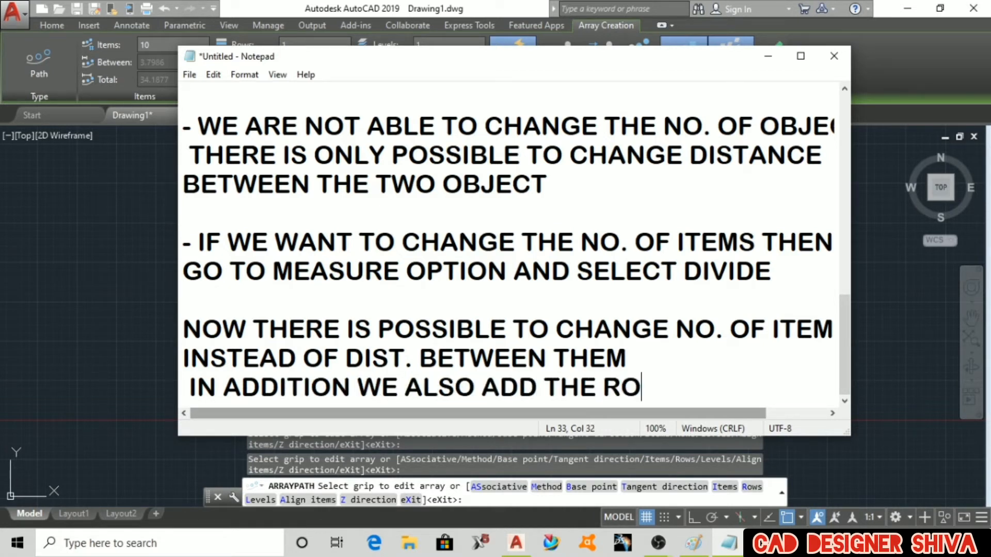
{"action": "type", "text": "WS AND"}
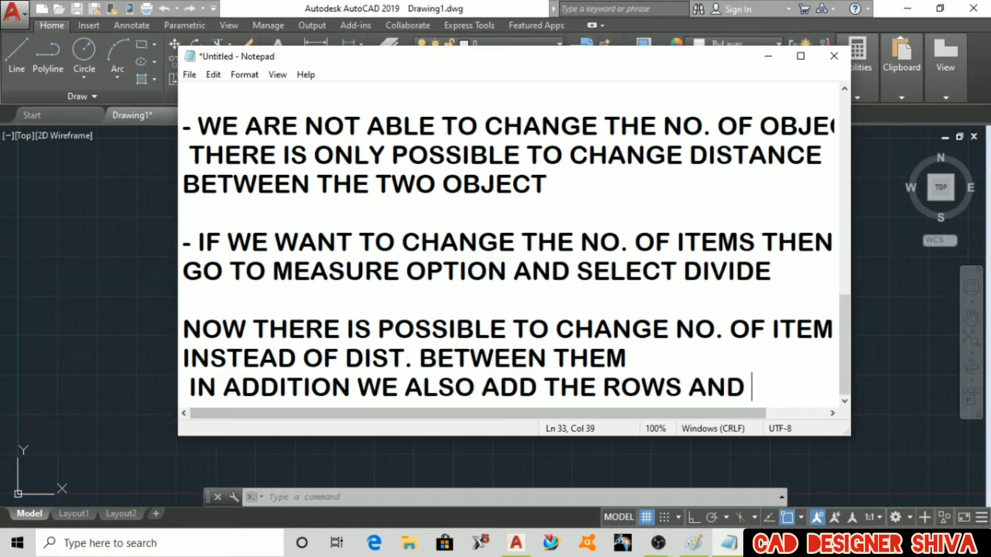
- Complete the rows note on the following line with "CHANGING THE DISTANCE BETWEEN THEM"
{"action": "key", "text": "Return"}
{"action": "type", "text": "C"}
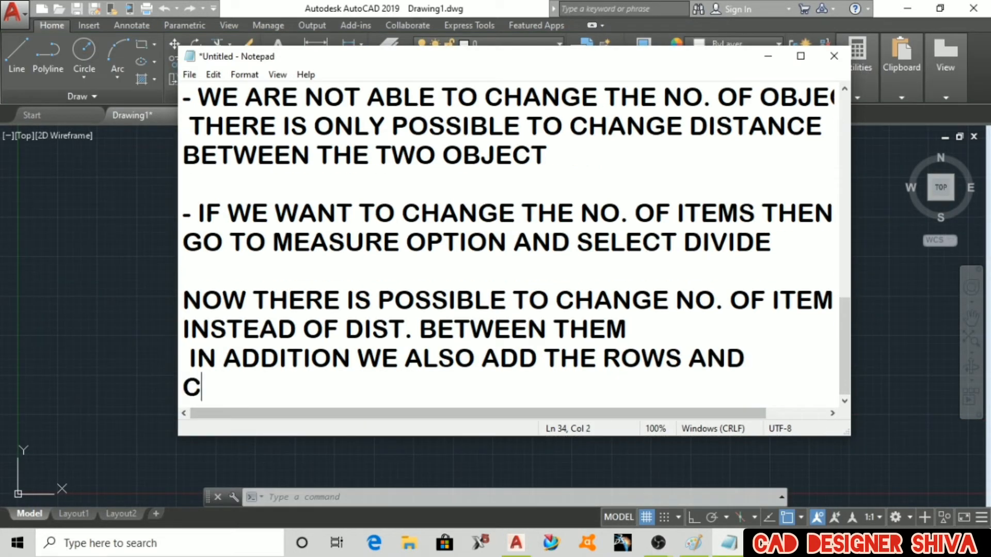
{"action": "type", "text": "HANGING THE "}
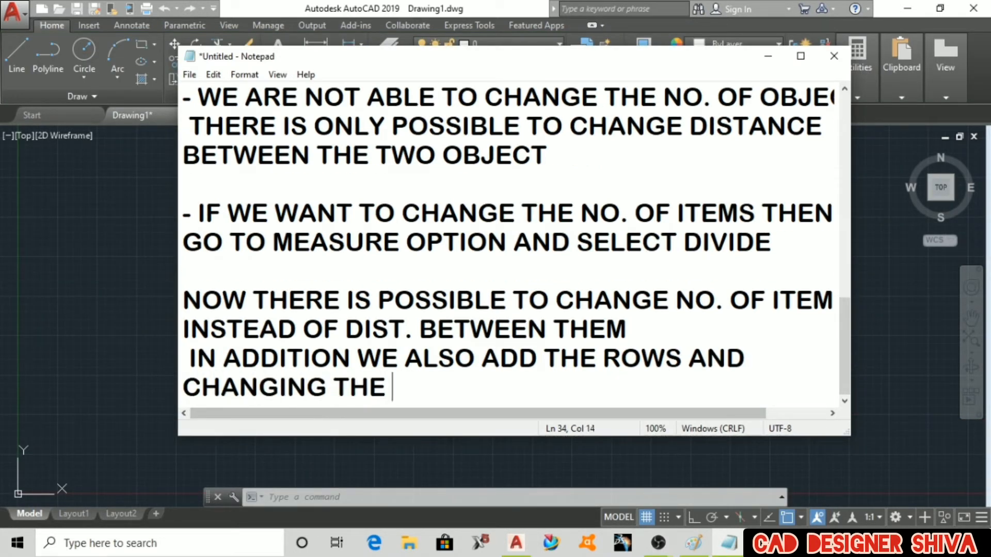
{"action": "type", "text": "DISTANCE BETWEEN THEM"}
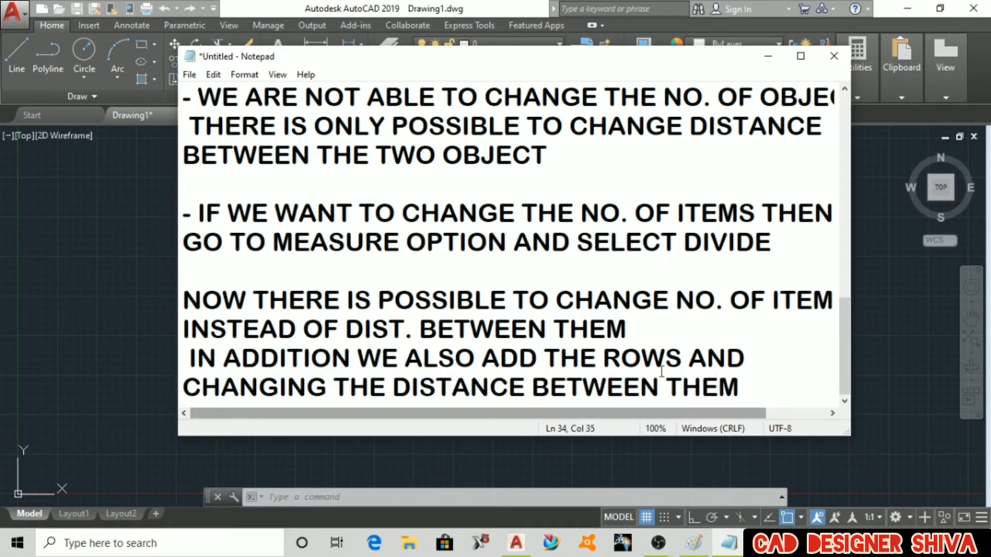
- Return to AutoCAD and give the path array 2 rows with a row spacing of 5
{"action": "left_click", "coordinate": [765, 58]}
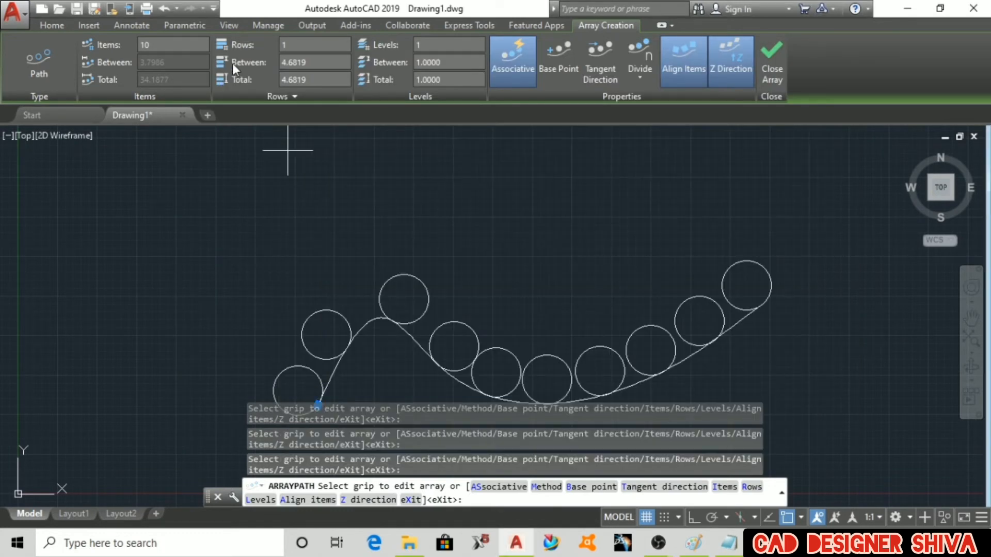
{"action": "left_click", "coordinate": [292, 45]}
{"action": "left_click", "coordinate": [314, 63]}
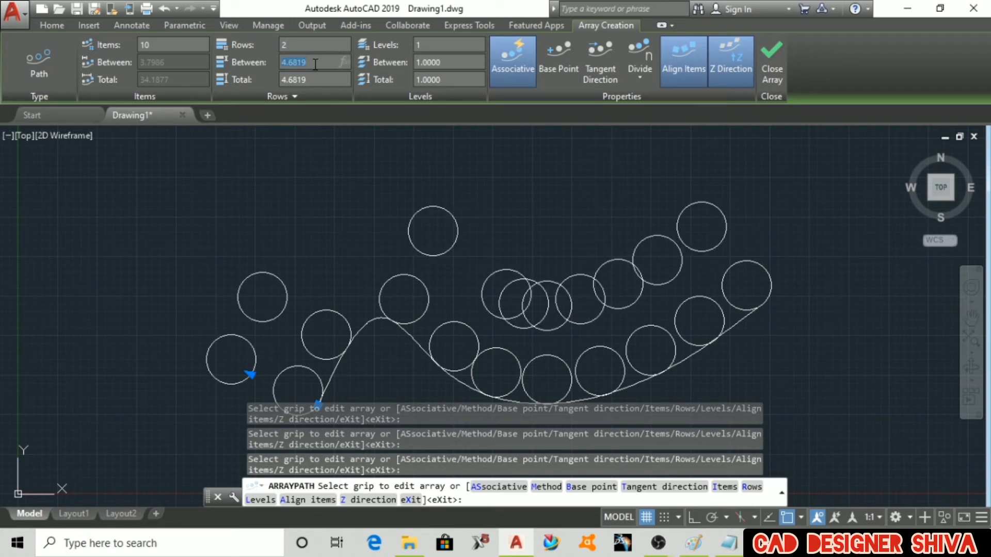
{"action": "type", "text": "5"}
{"action": "key", "text": "Return"}
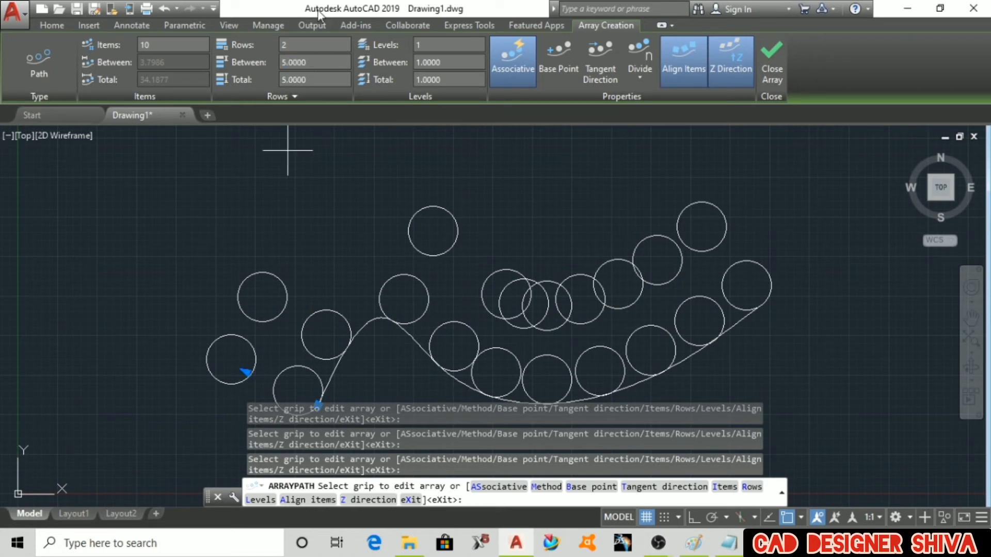
- Change the path array to 5 items and 3 rows
{"action": "left_click", "coordinate": [171, 43]}
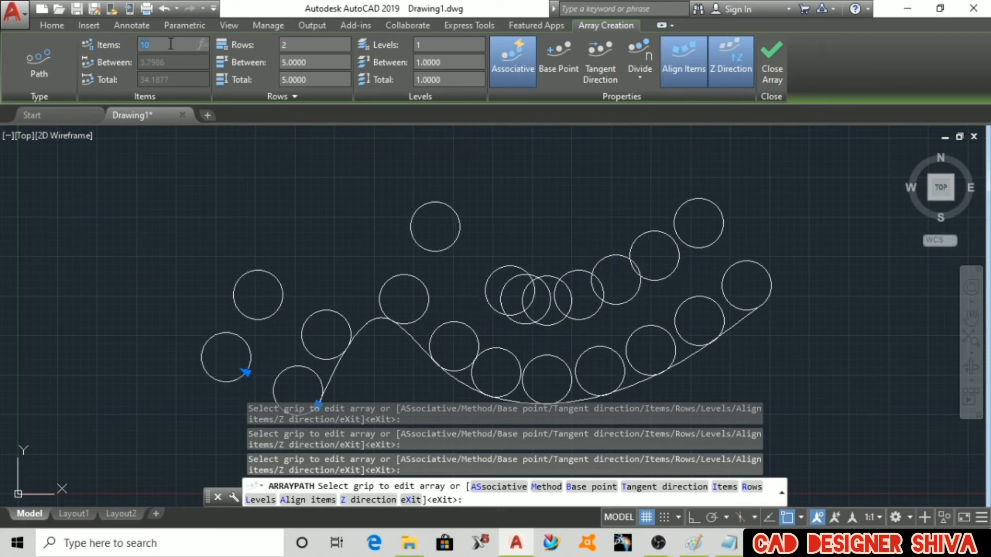
{"action": "type", "text": "5"}
{"action": "key", "text": "Return"}
{"action": "left_click", "coordinate": [305, 46]}
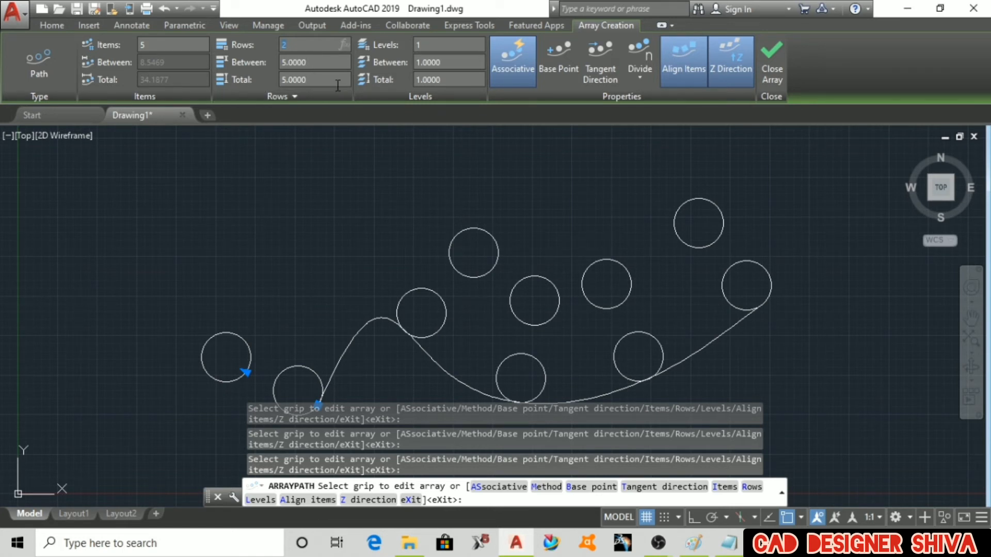
{"action": "type", "text": "3"}
{"action": "key", "text": "Return"}
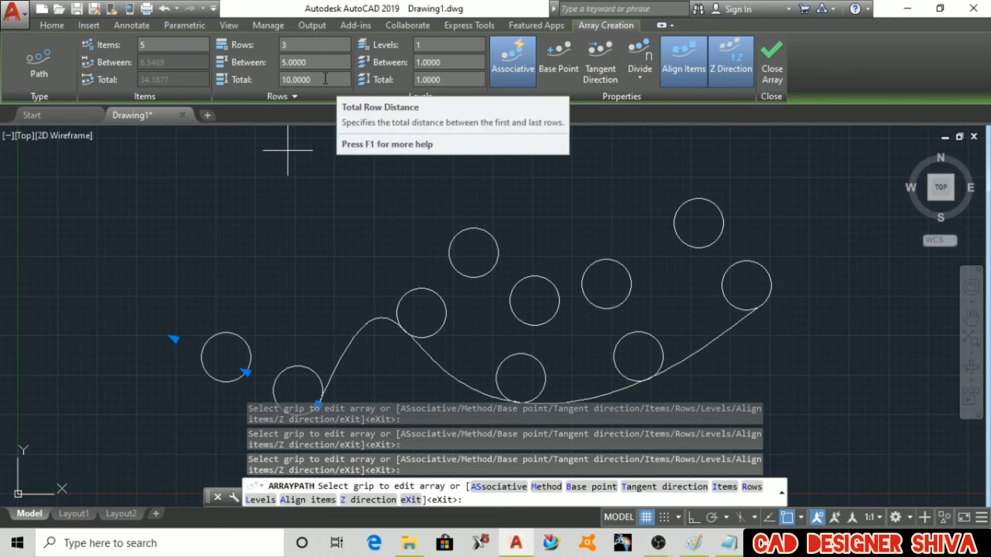
- Reduce the path array to 2 rows and set the row spacing to 2
{"action": "left_click", "coordinate": [315, 67]}
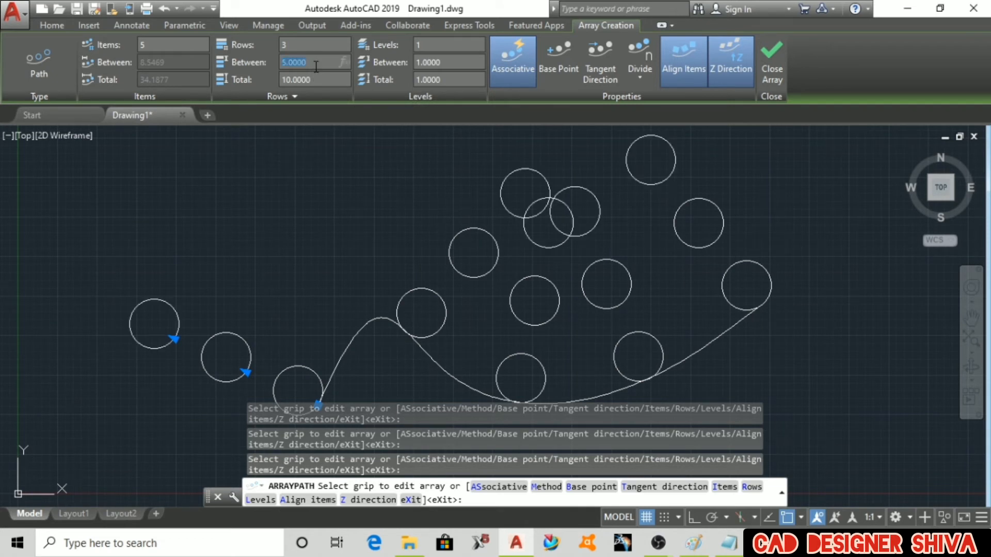
{"action": "left_click", "coordinate": [299, 43]}
{"action": "left_click", "coordinate": [305, 62]}
{"action": "type", "text": "2"}
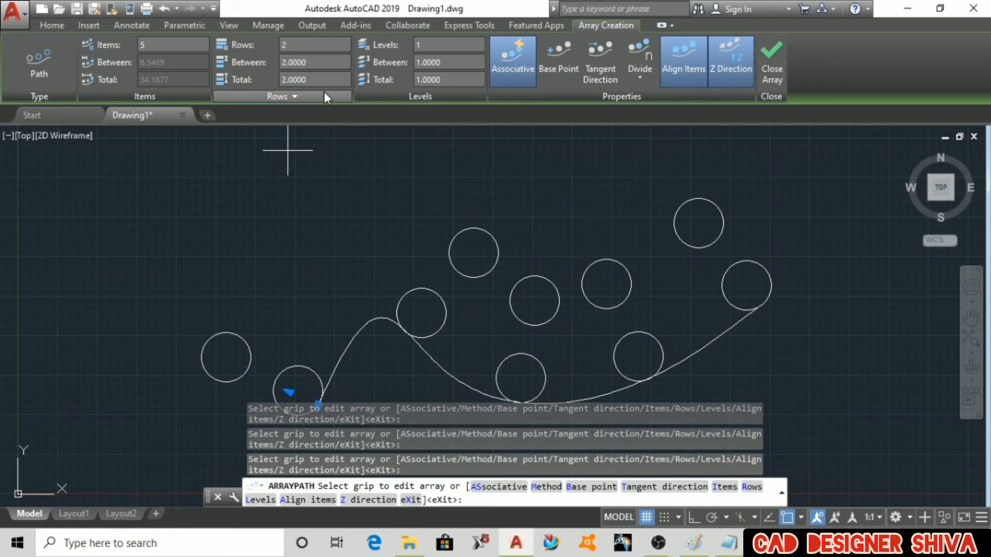
- Set the number of items along the path to 3
{"action": "left_click", "coordinate": [172, 42]}
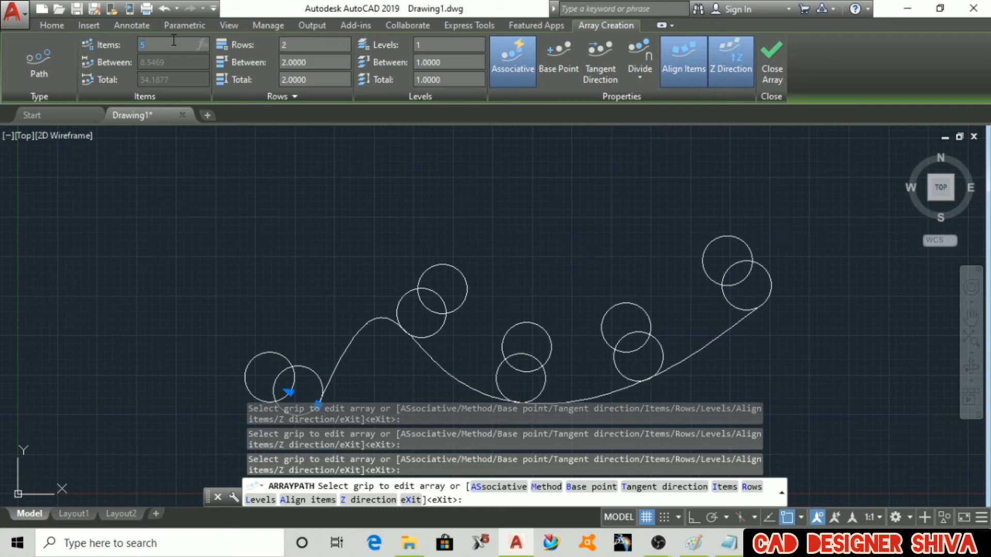
{"action": "type", "text": "3"}
{"action": "key", "text": "Return"}
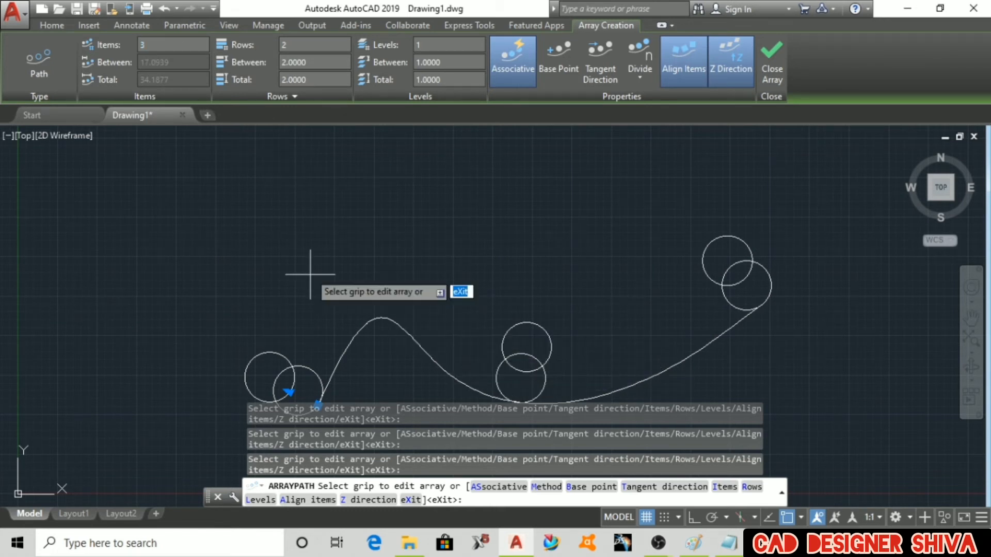
- Set the path array to 3 rows with a row spacing of 5
{"action": "left_click", "coordinate": [296, 45]}
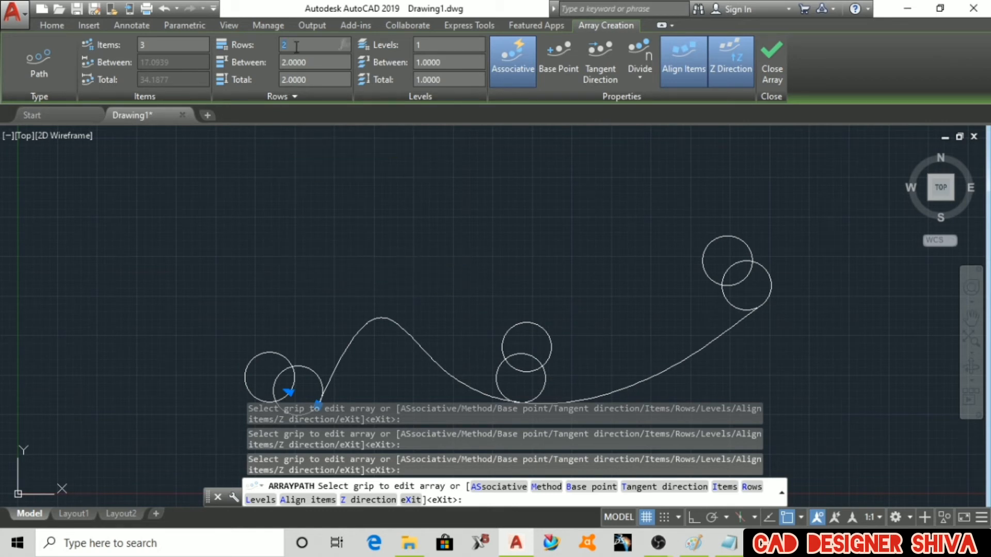
{"action": "type", "text": "3"}
{"action": "key", "text": "Return"}
{"action": "left_click", "coordinate": [310, 63]}
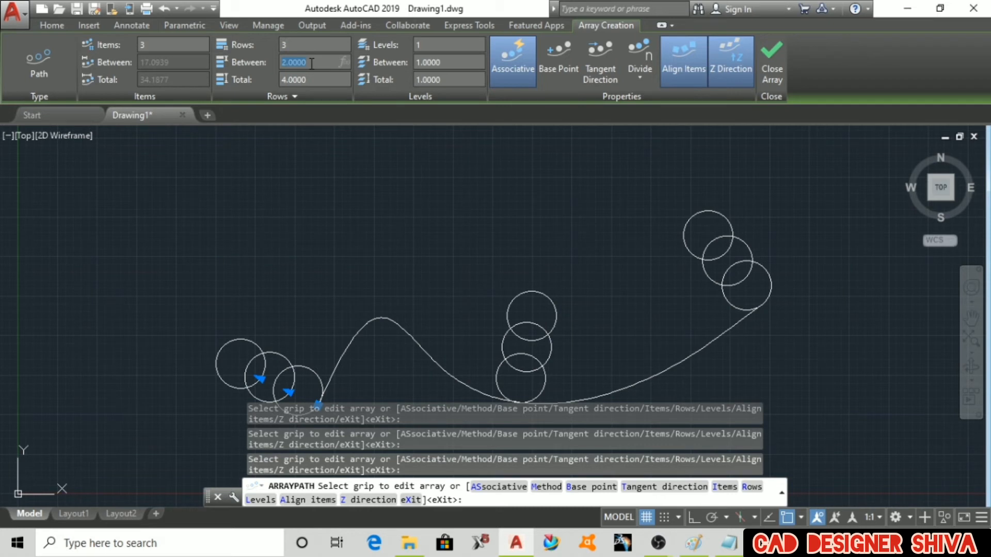
{"action": "type", "text": "5"}
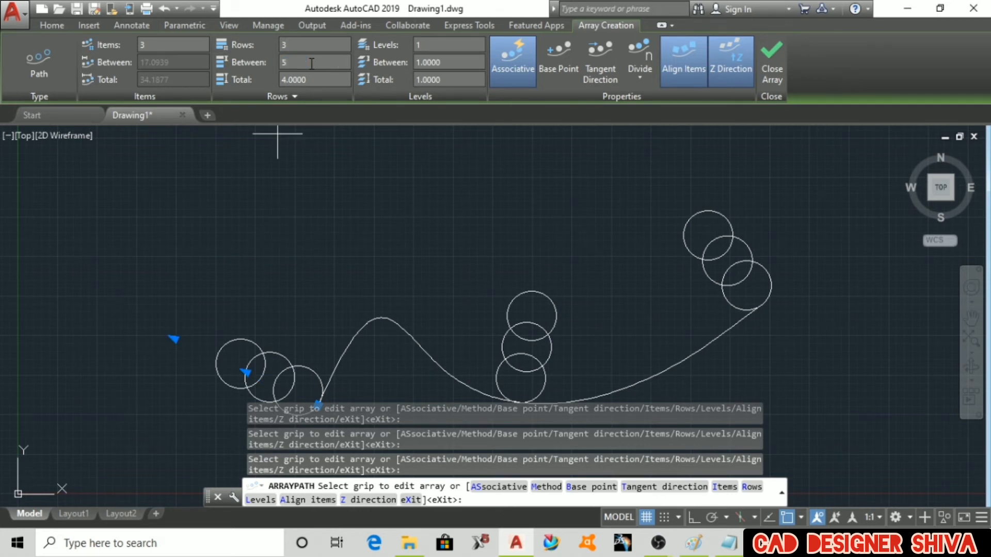
{"action": "key", "text": "Return"}
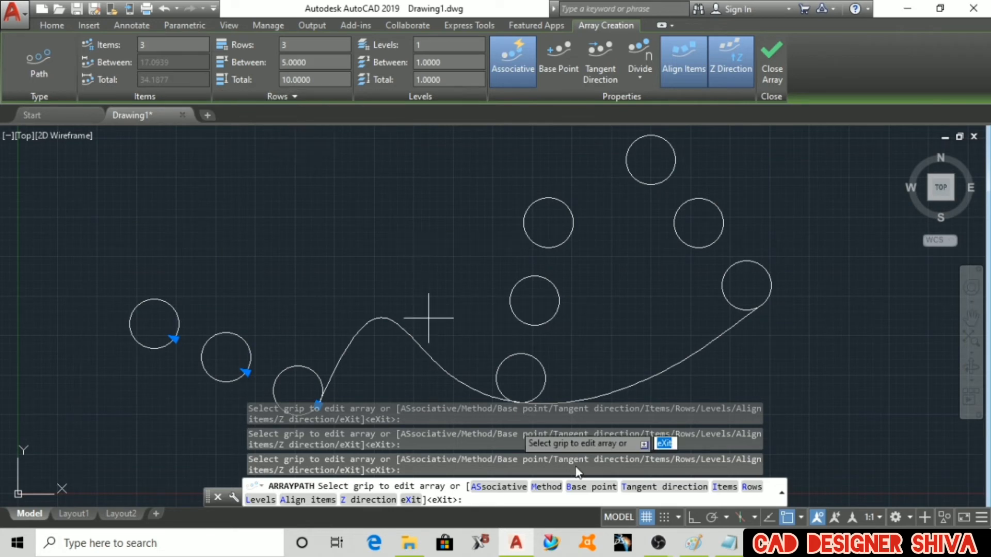
- Switch to the Notepad notes and add the heading "3) POLAR ARRAY" at the end
{"action": "left_click", "coordinate": [728, 543]}
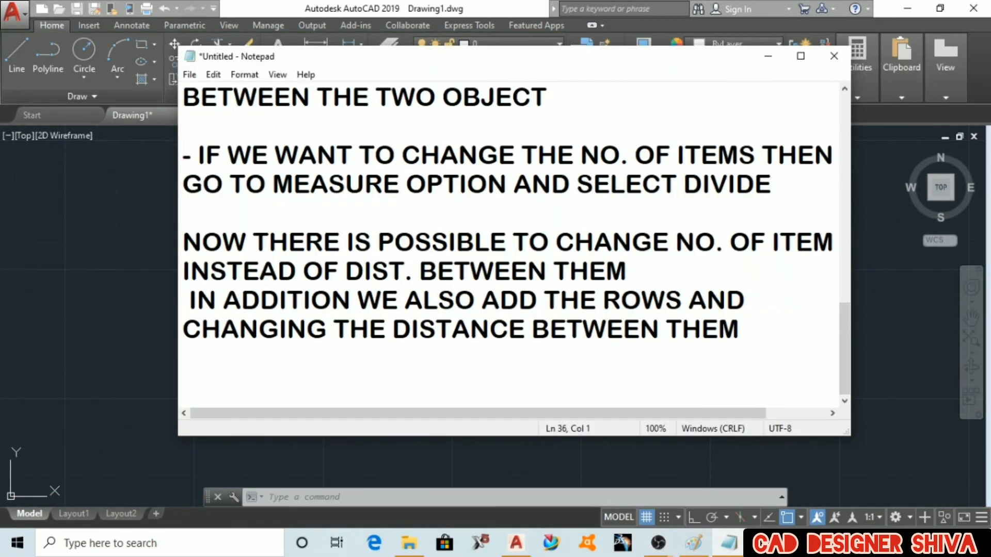
{"action": "type", "text": "3) POLAR ARRAY"}
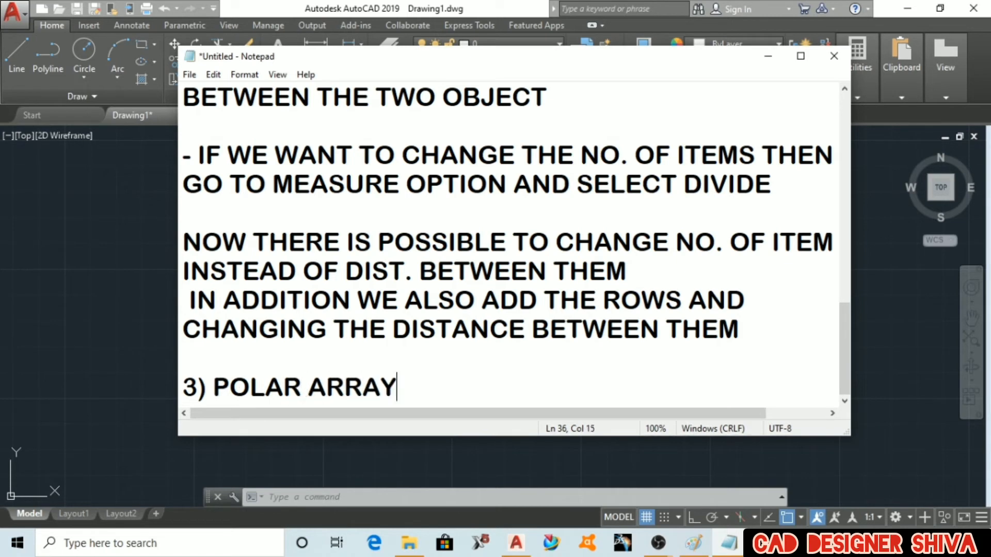
{"action": "key", "text": "Return"}
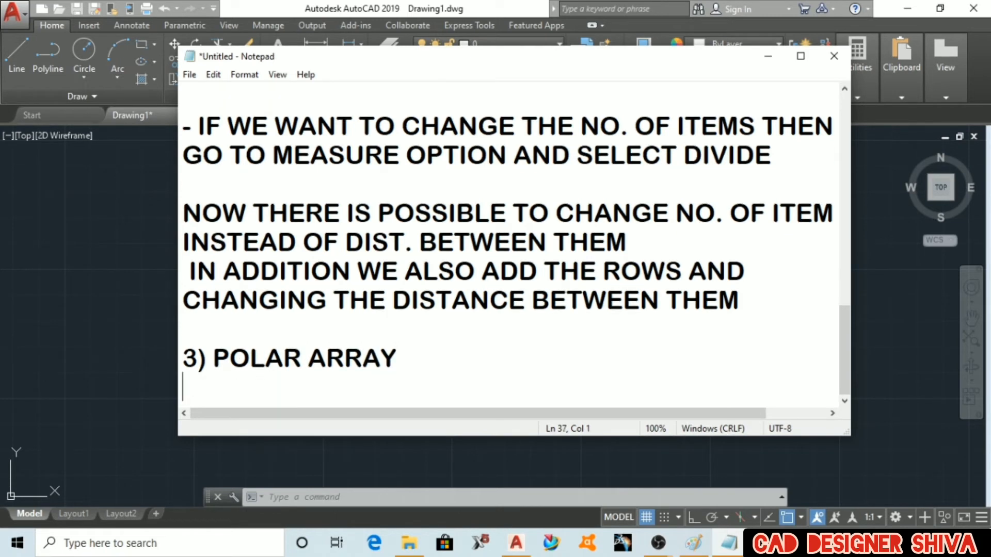
- Below the heading, write "- CLICK ON POLAR ARRAY COMMAND + RIGHT CLICK OR" and on the following line "ENTER + SELECT THE REFERENCE CENTER"
{"action": "type", "text": "- CL"}
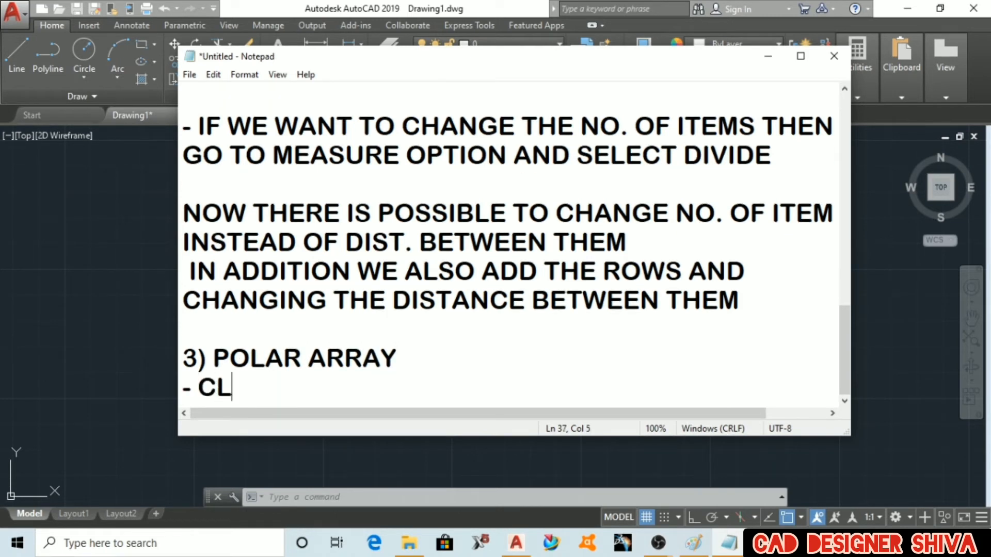
{"action": "type", "text": "ICK ON POLAR"}
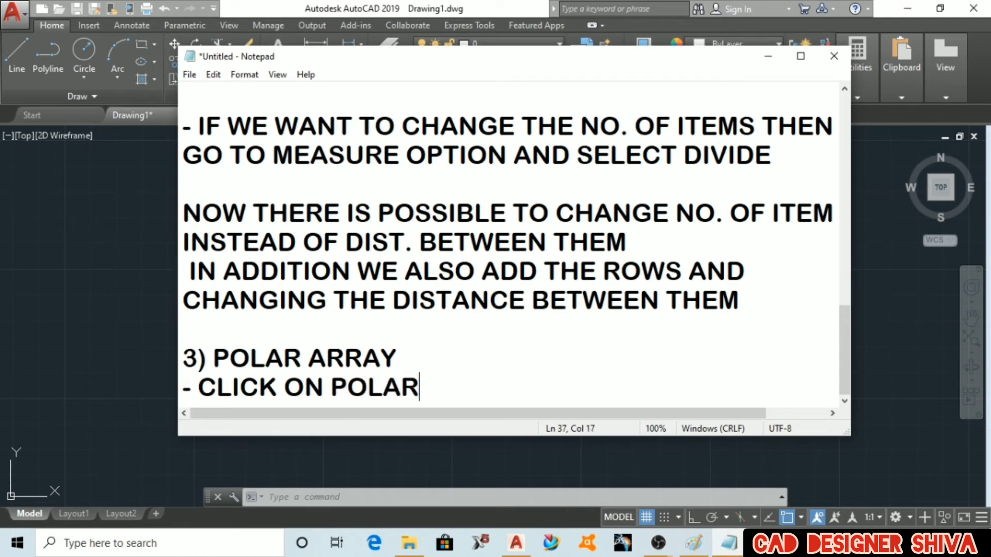
{"action": "type", "text": " ARRAY COMMAN"}
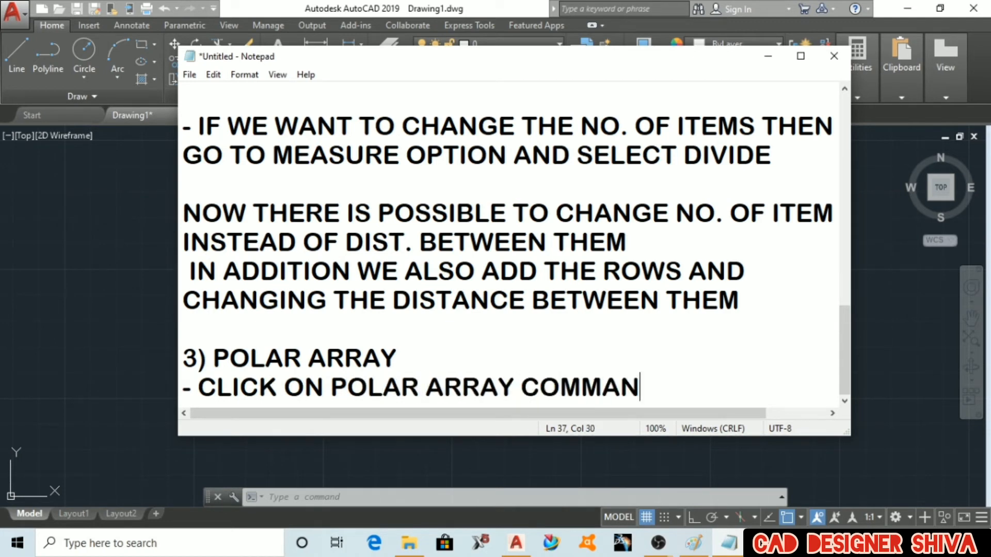
{"action": "type", "text": "D + "}
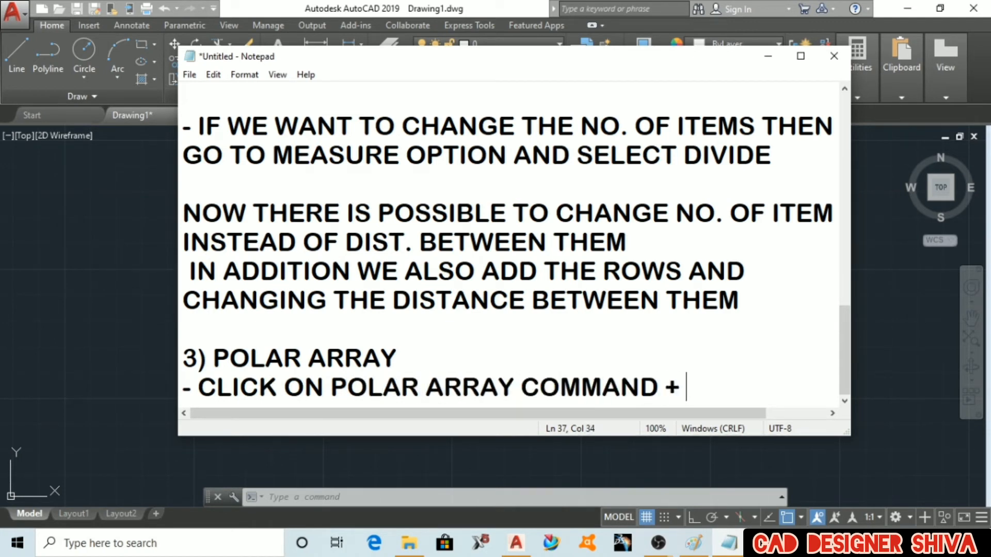
{"action": "type", "text": "RIGHT CLICK OR"}
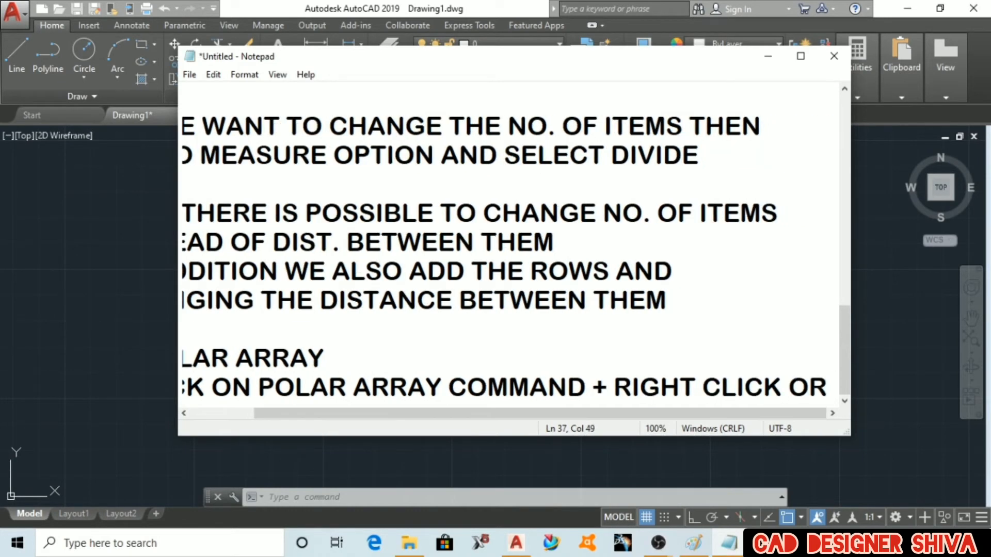
{"action": "key", "text": "Return"}
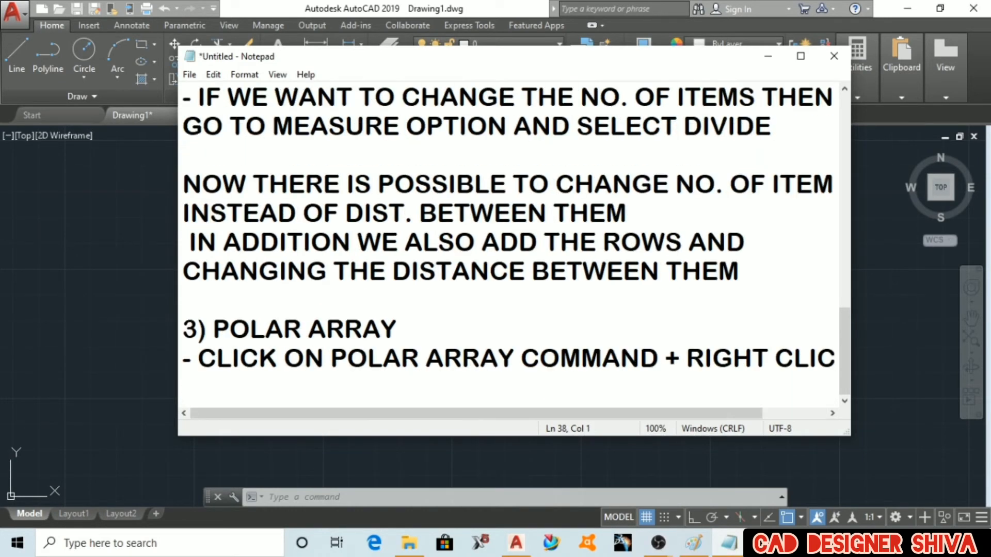
{"action": "type", "text": "ENTER "}
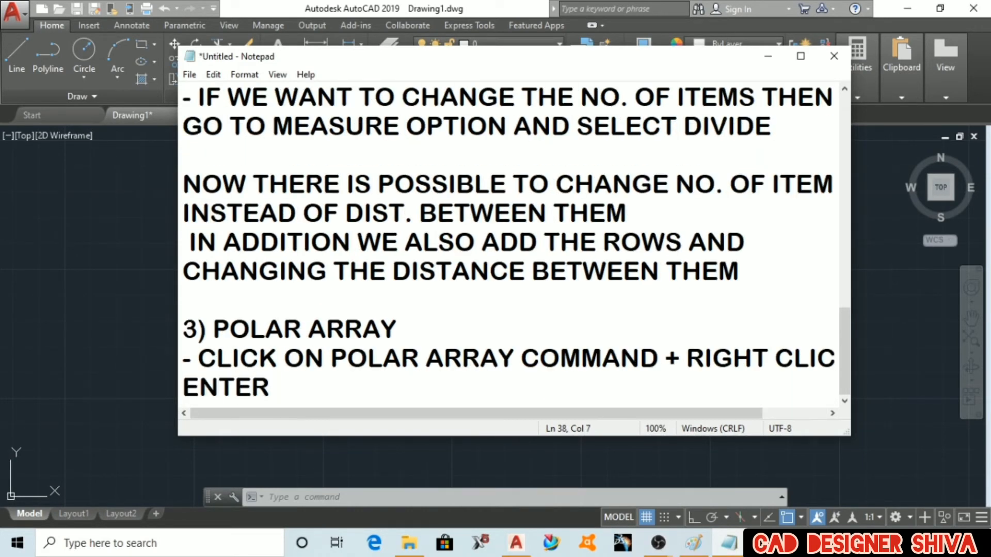
{"action": "type", "text": "+ SE"}
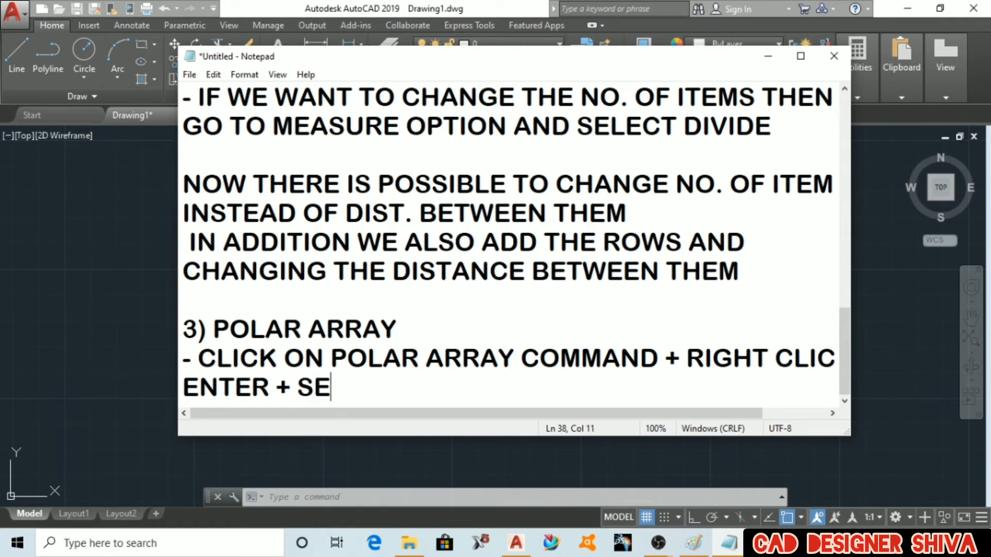
{"action": "type", "text": "LECT THE "}
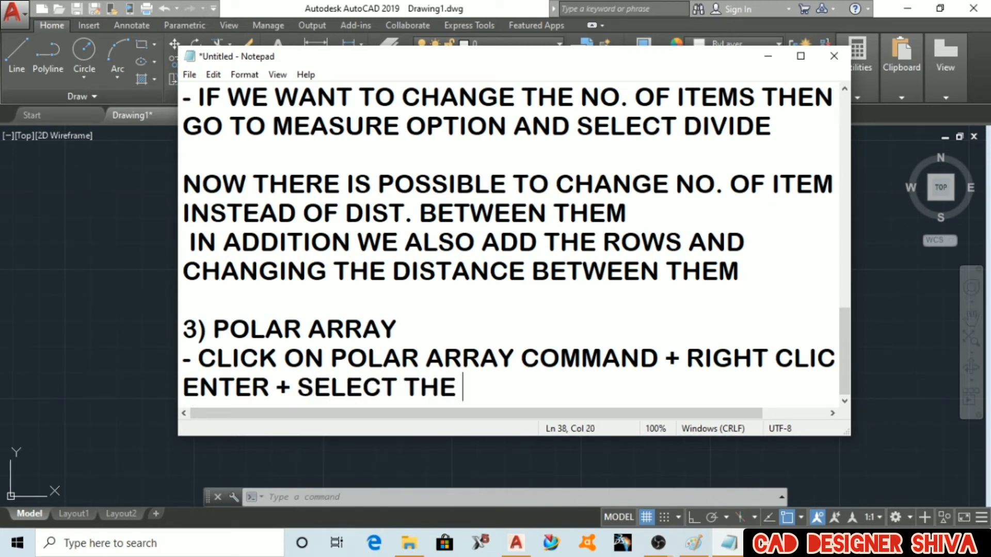
{"action": "type", "text": "REFERENC"}
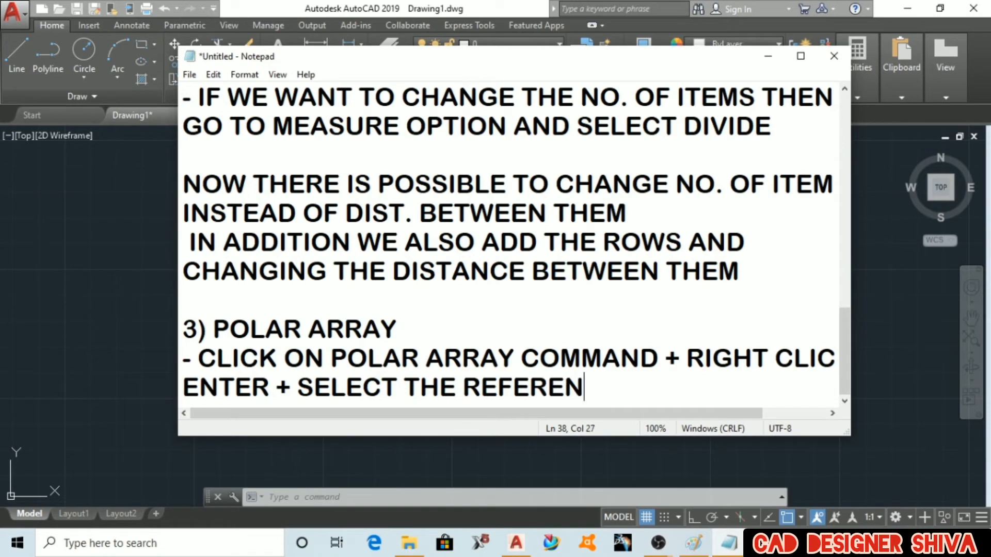
{"action": "type", "text": "E CENTER"}
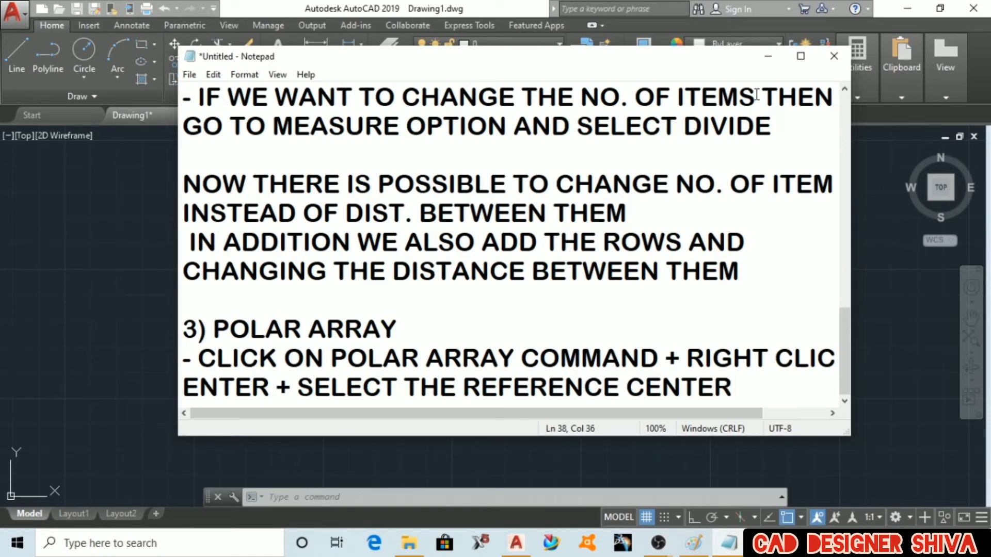
- Return to AutoCAD and draw a small circle with a radius of about 7457 in the empty drawing area
{"action": "left_click", "coordinate": [767, 56]}
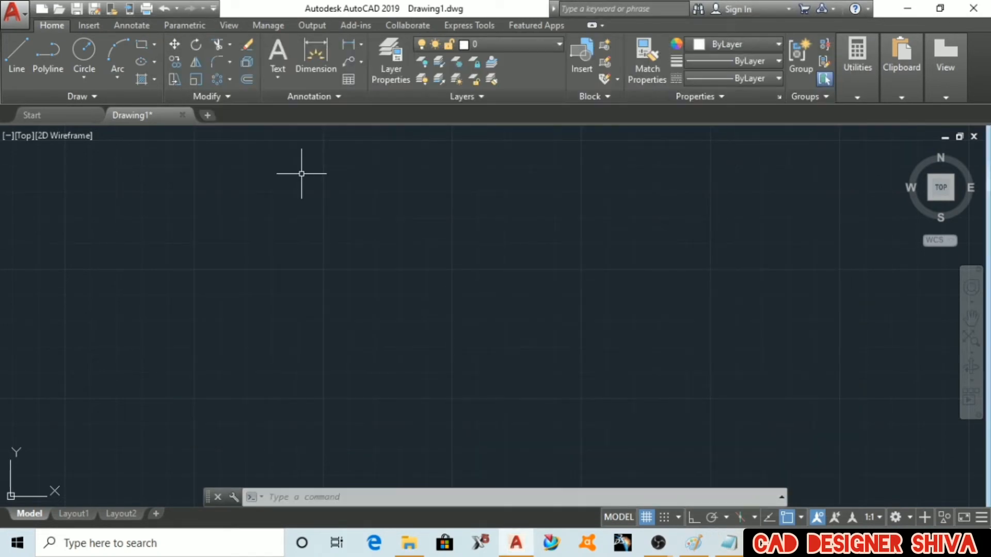
{"action": "type", "text": "c"}
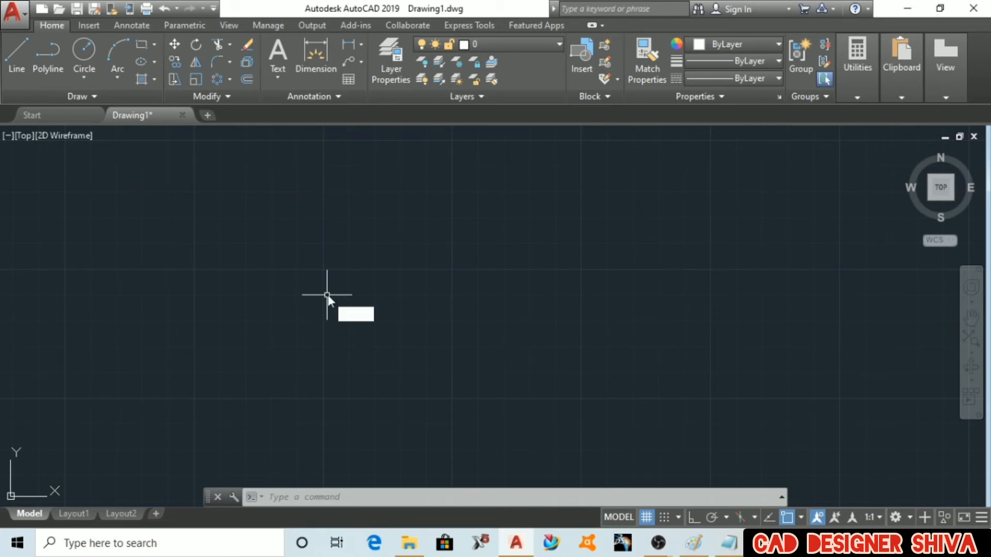
{"action": "key", "text": "Return"}
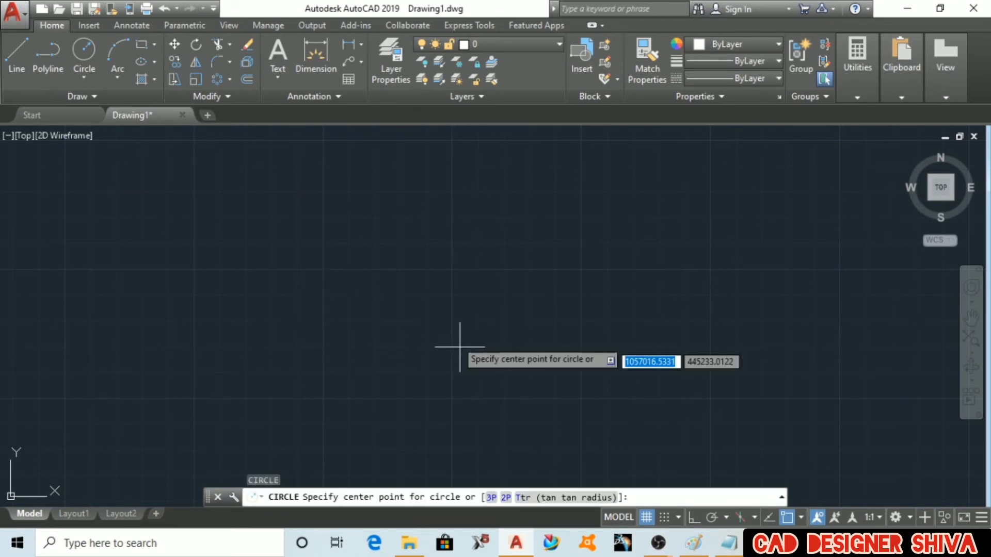
{"action": "left_click", "coordinate": [410, 301]}
{"action": "left_click", "coordinate": [428, 320]}
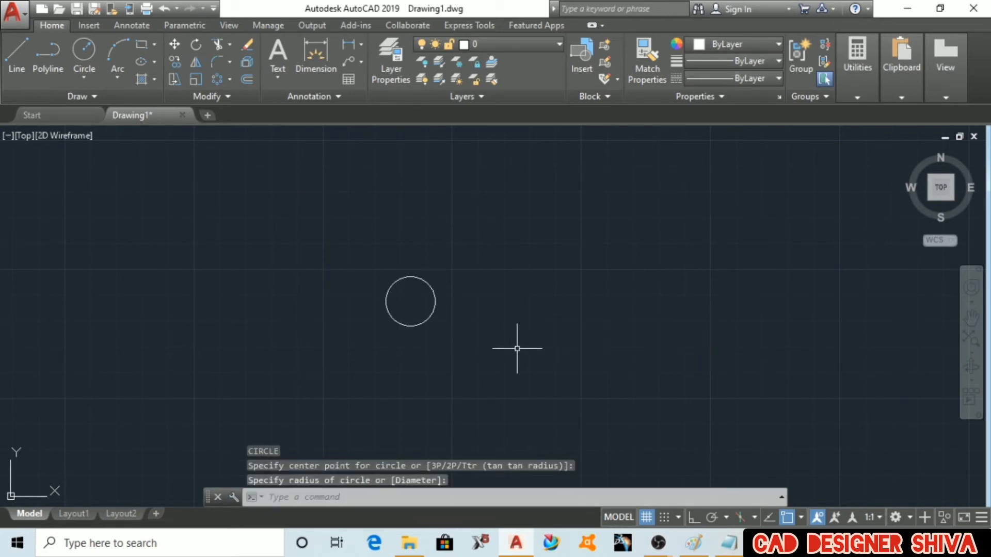
- Draw a much larger circle beside the small one so that its edge passes through the small circle
{"action": "type", "text": "c"}
{"action": "key", "text": "Return"}
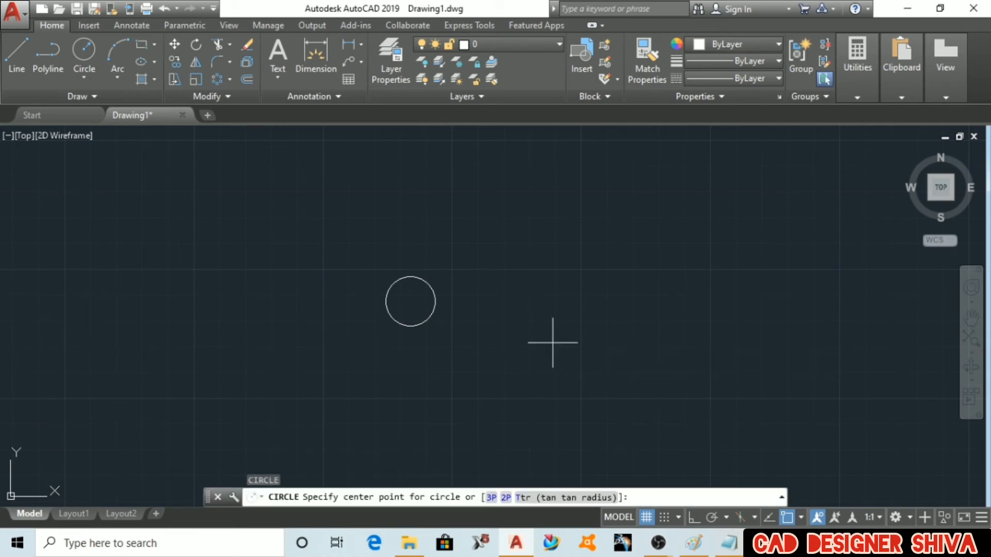
{"action": "left_click", "coordinate": [553, 343]}
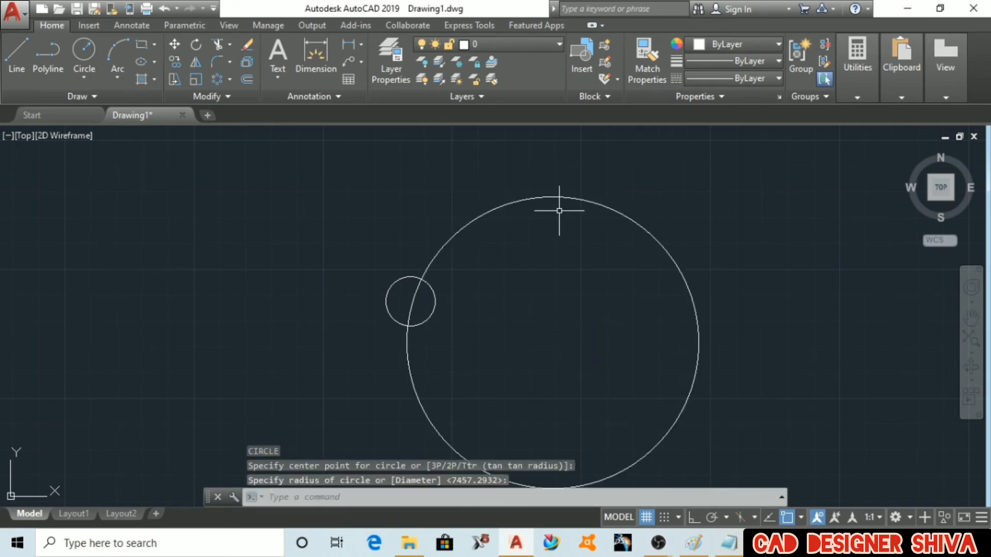
{"action": "left_click", "coordinate": [560, 214]}
{"action": "scroll", "coordinate": [557, 206], "scroll_direction": "down", "scroll_amount": 2}
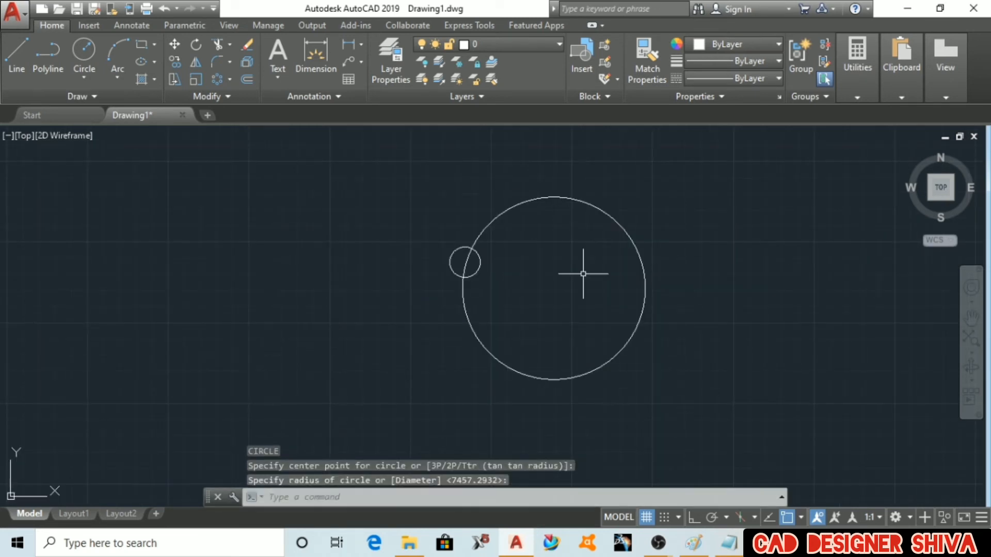
- Create a polar array of the small circle around the centre of the large circle
{"action": "left_click", "coordinate": [231, 80]}
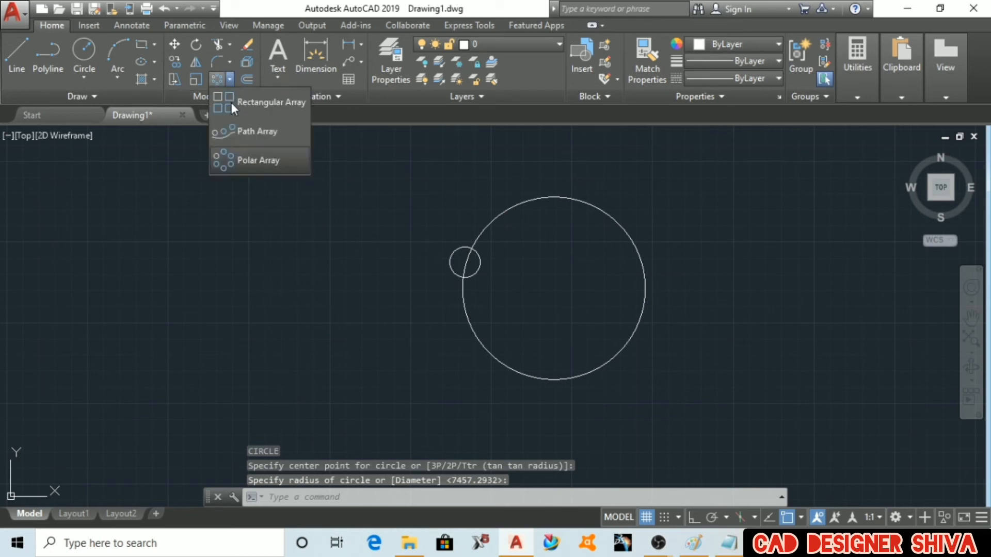
{"action": "left_click", "coordinate": [251, 163]}
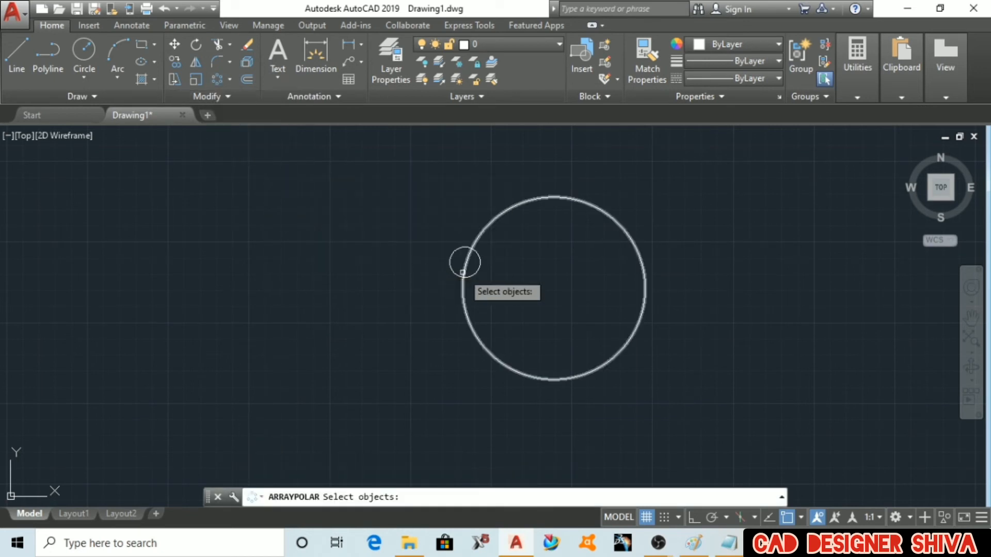
{"action": "left_click", "coordinate": [450, 261]}
{"action": "key", "text": "Return"}
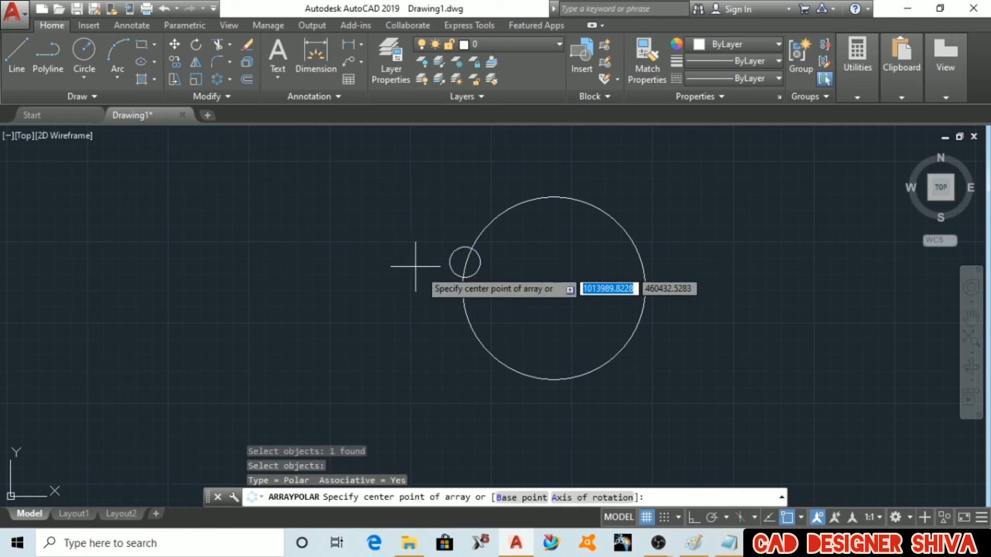
{"action": "left_click", "coordinate": [553, 288]}
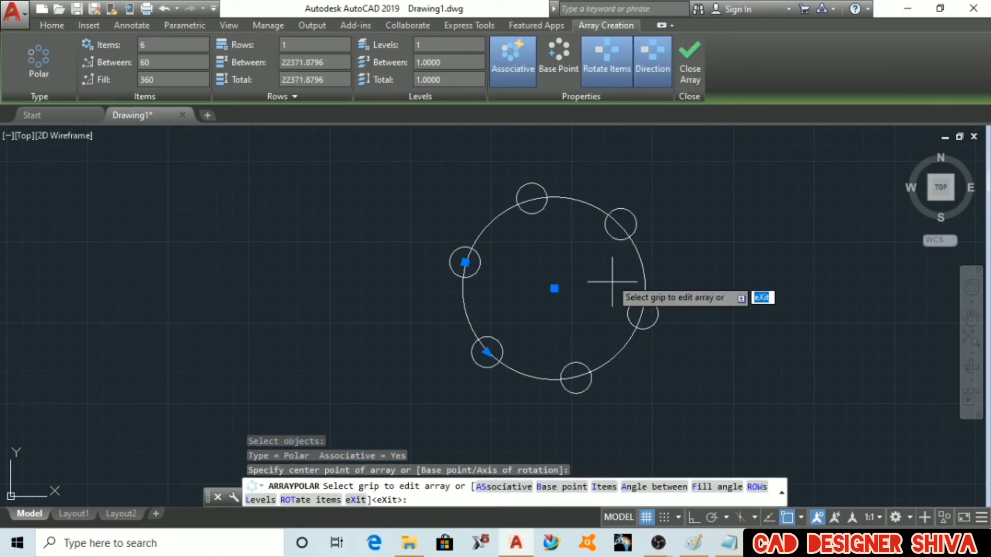
- Switch to Notepad and, after a blank line, write "- NOW WE WILL BE ABLE TO CHANGE NO. OF OBJECT"
{"action": "left_click", "coordinate": [728, 543]}
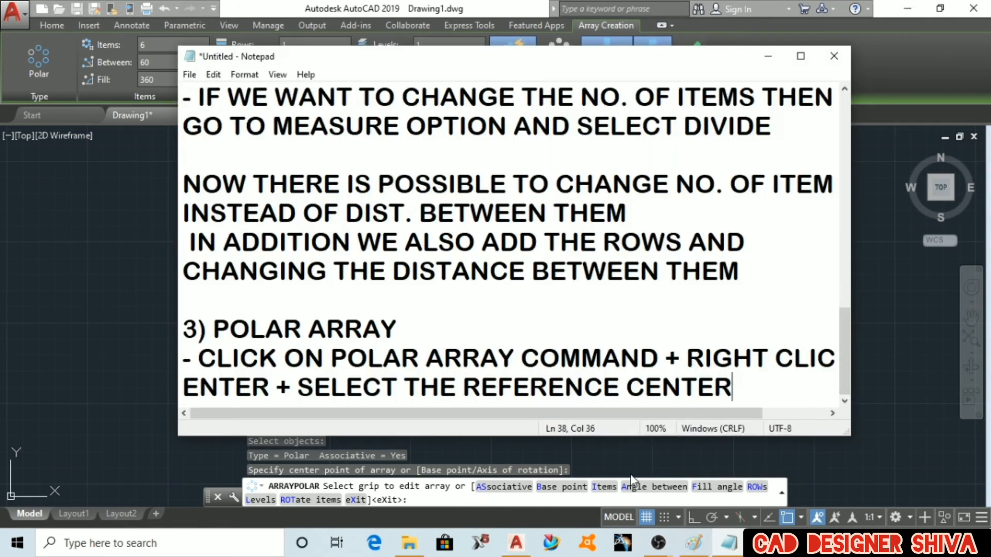
{"action": "key", "text": "Return"}
{"action": "key", "text": "Return"}
{"action": "type", "text": "- "}
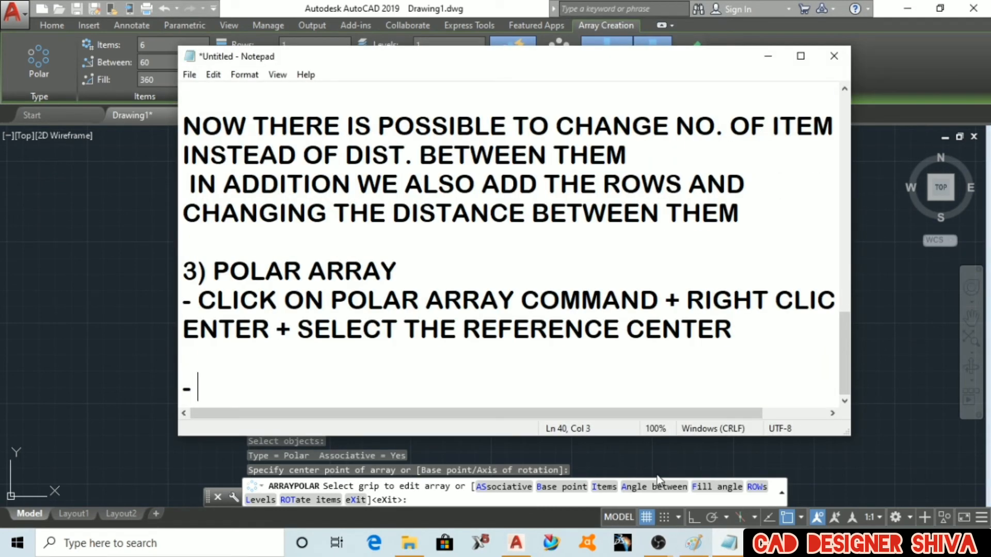
{"action": "type", "text": "NOW "}
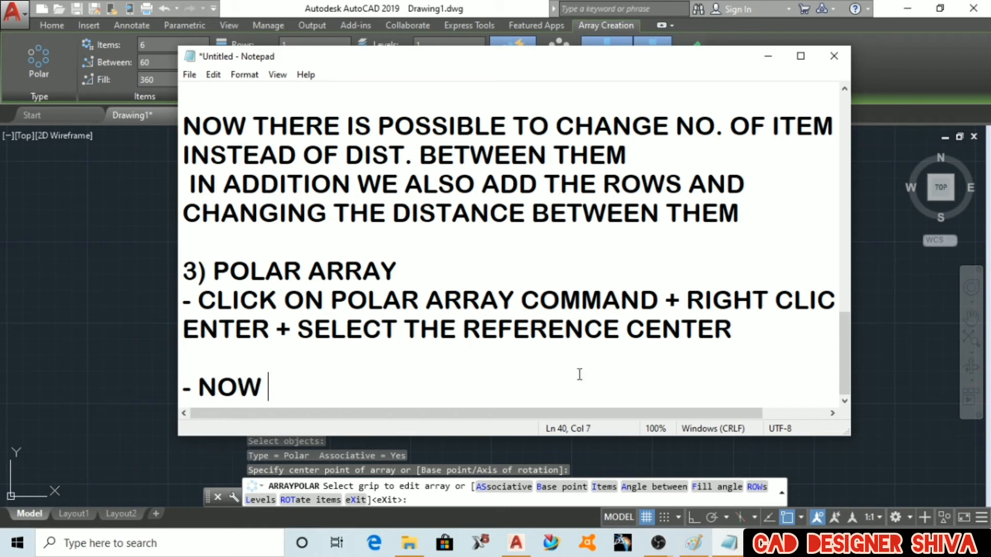
{"action": "type", "text": "WE WILL "}
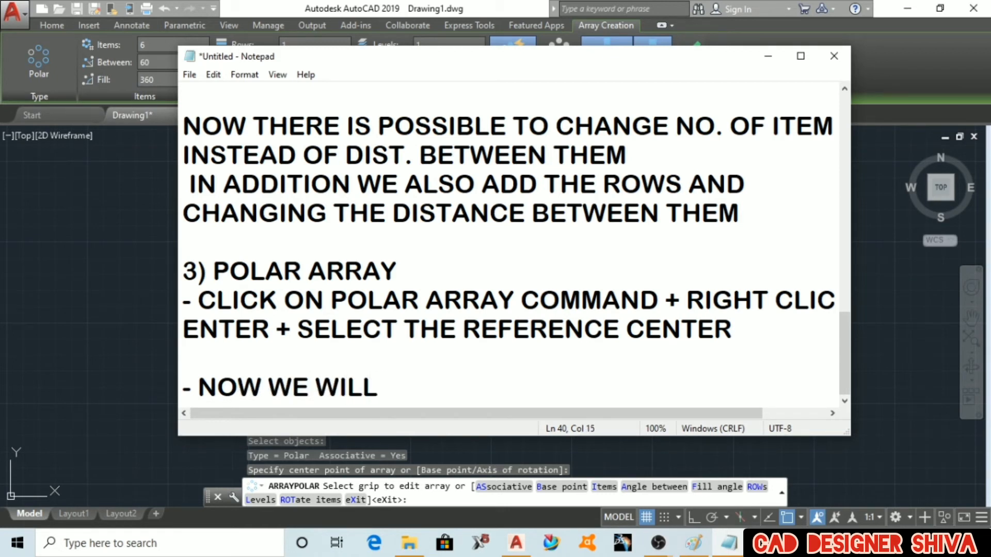
{"action": "type", "text": "BE ABLE TO"}
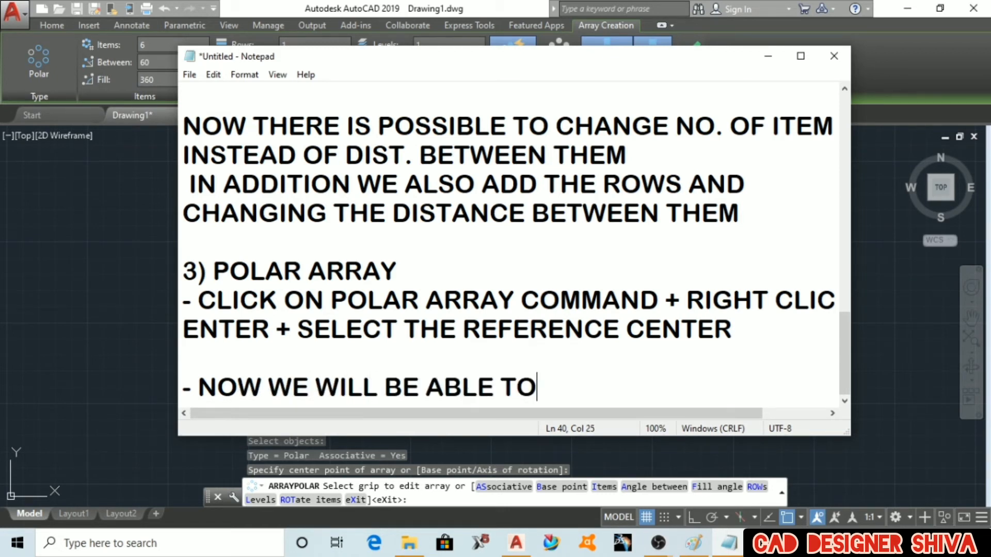
{"action": "type", "text": " CHANGE N"}
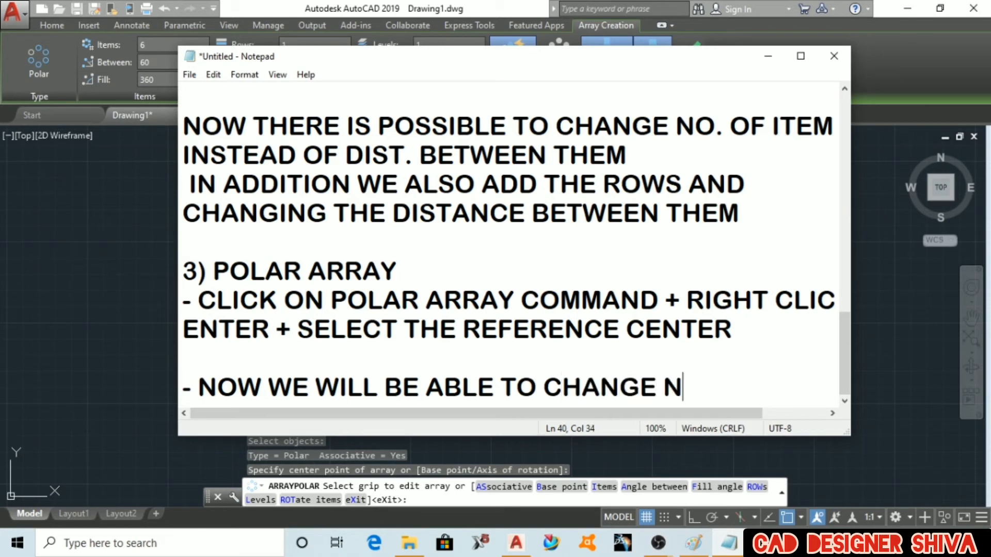
{"action": "type", "text": "O. OF OBJECT"}
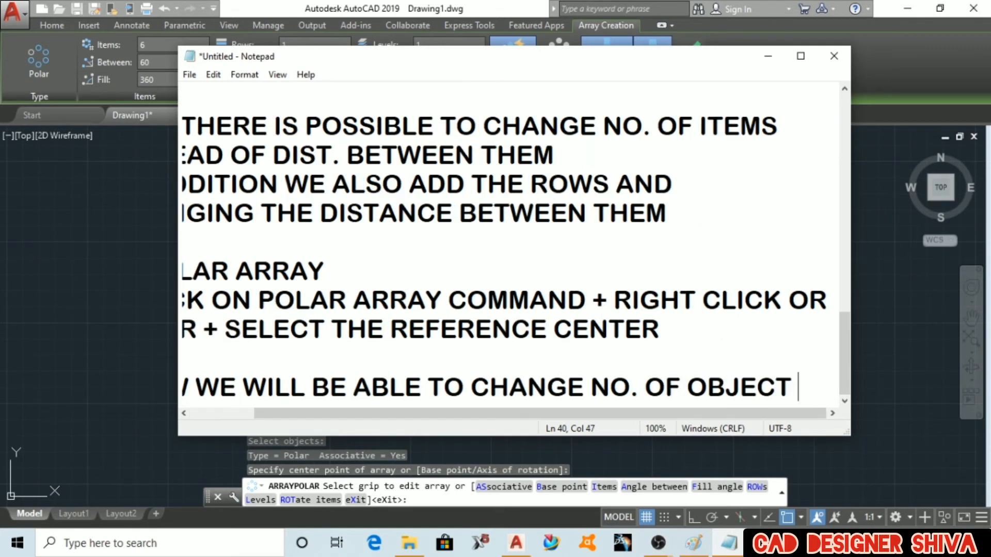
- Continue the polar array note on a new line with "ALSO ANGLE BETWEEN TWO OBJECTS."
{"action": "key", "text": "Return"}
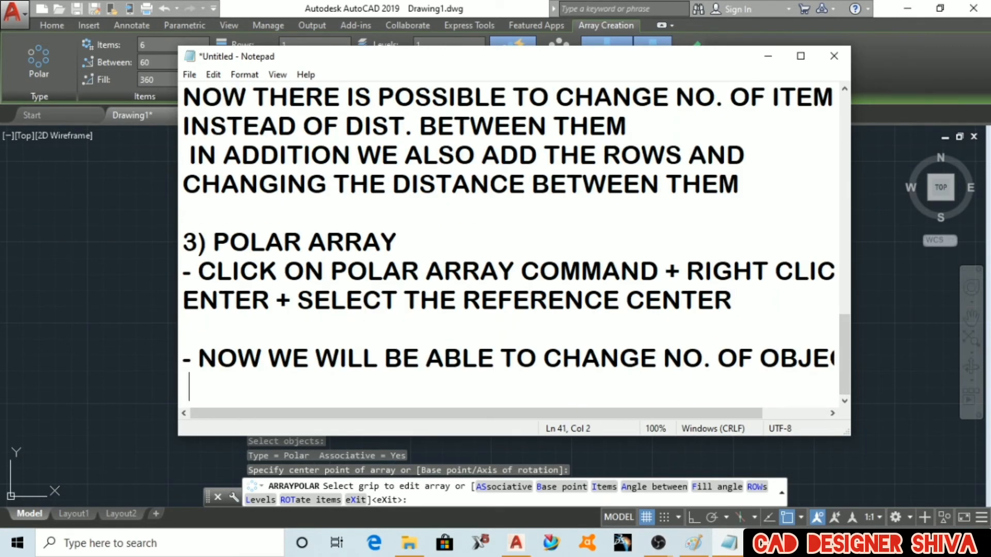
{"action": "type", "text": "AL"}
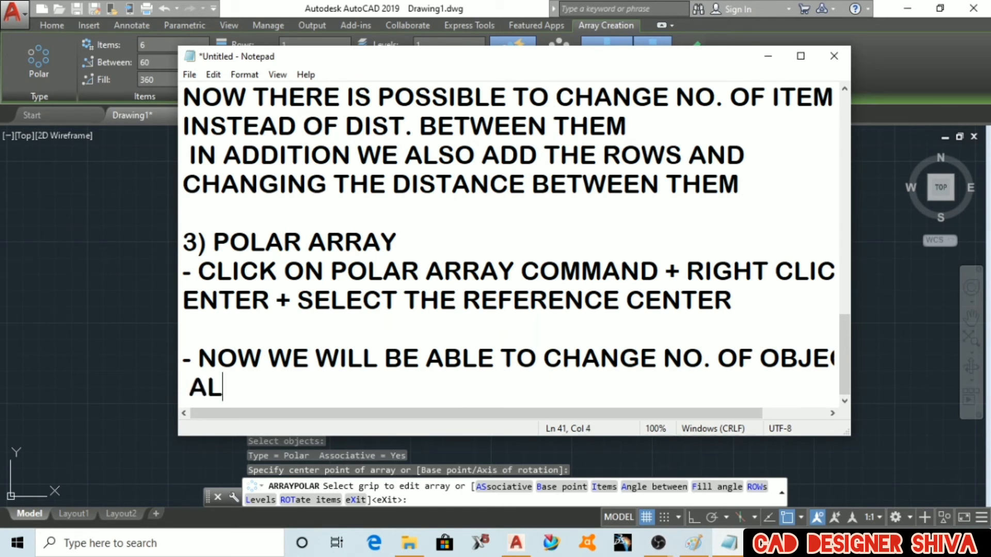
{"action": "type", "text": "SO ANGLE BETWEEN "}
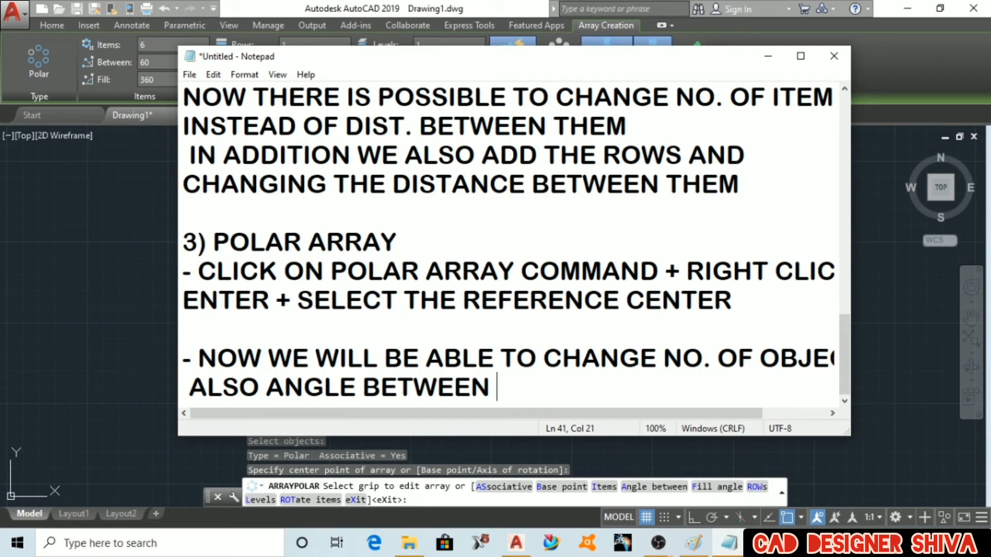
{"action": "type", "text": "TWO OBJE"}
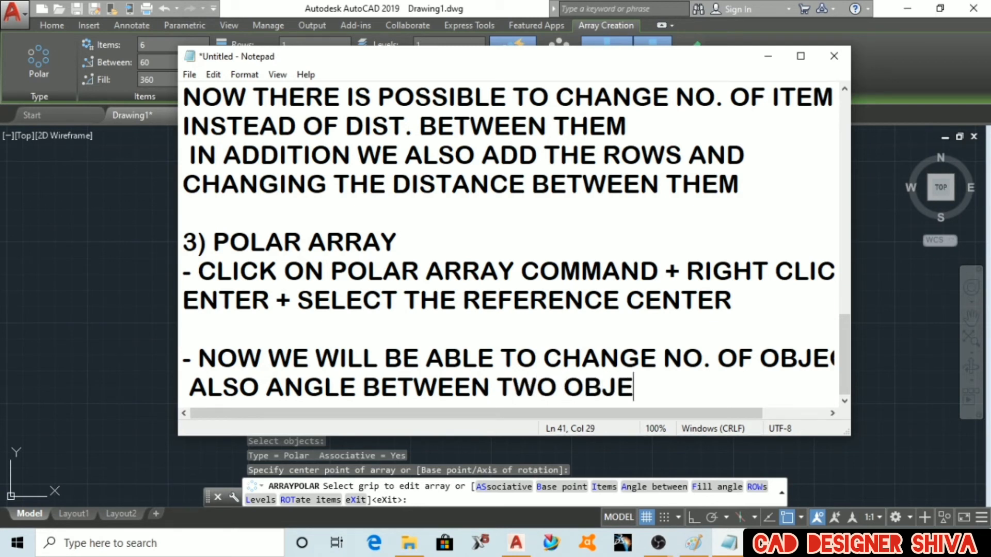
{"action": "type", "text": "CTS."}
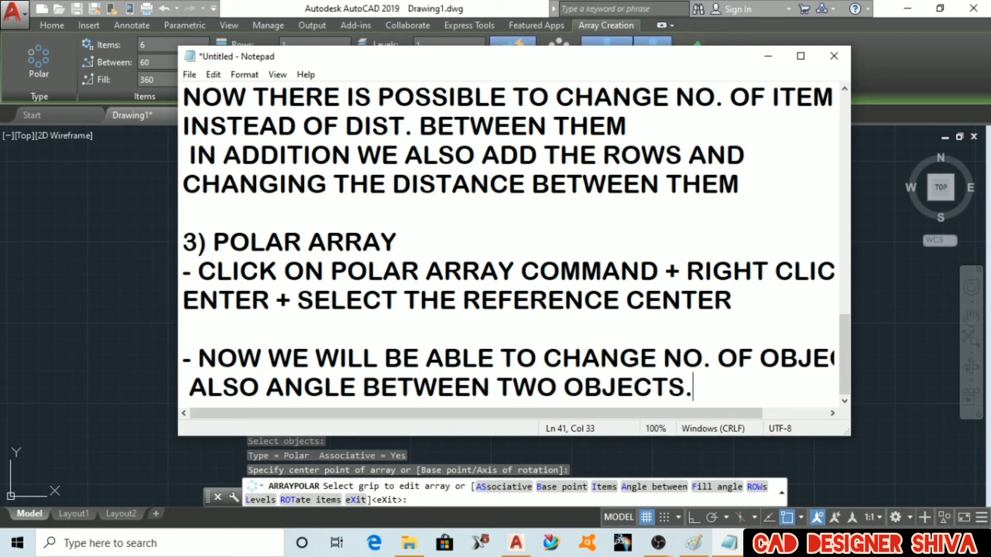
- Return to AutoCAD and set the polar array's number of items to 10
{"action": "left_click", "coordinate": [768, 56]}
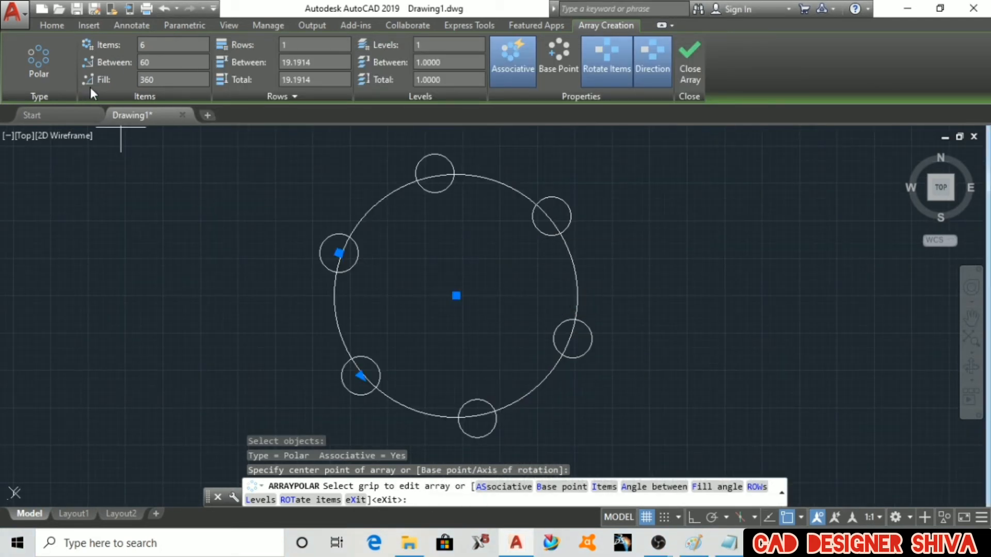
{"action": "left_click", "coordinate": [149, 45]}
{"action": "type", "text": "10"}
{"action": "key", "text": "Return"}
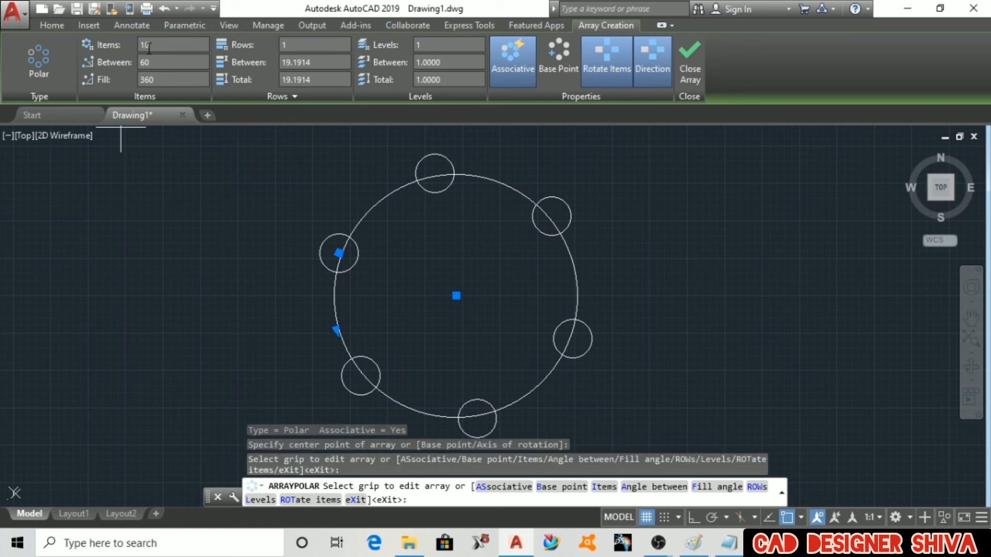
- Set the polar array's number of items to 5 and the angle between the items to 45
{"action": "left_click", "coordinate": [172, 63]}
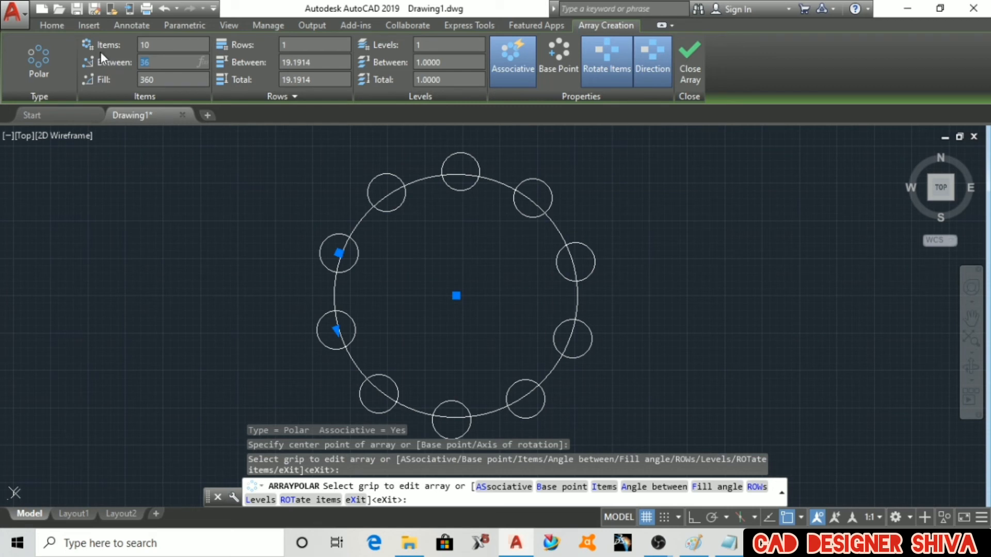
{"action": "left_click", "coordinate": [154, 45]}
{"action": "key", "text": "Return"}
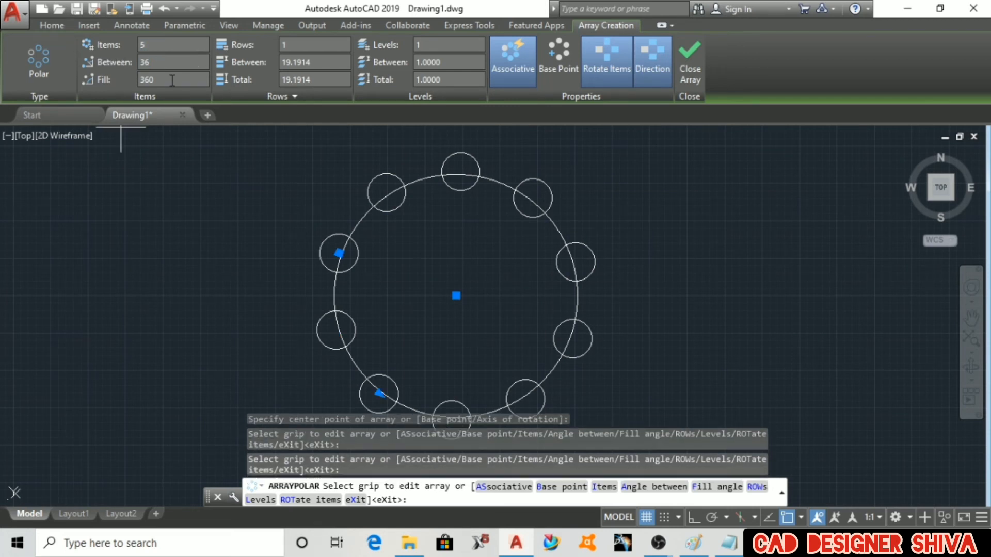
{"action": "left_click", "coordinate": [151, 62]}
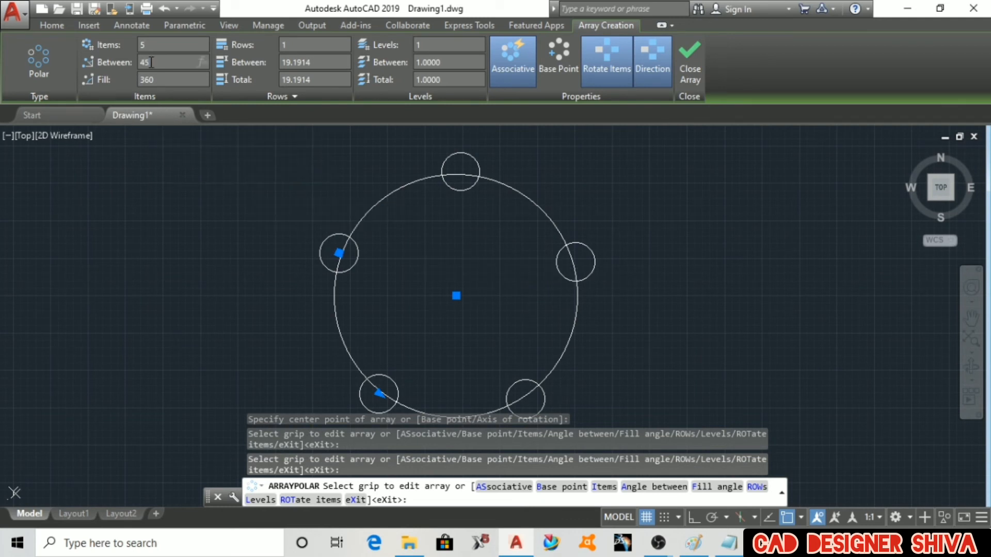
{"action": "type", "text": "45"}
{"action": "key", "text": "Return"}
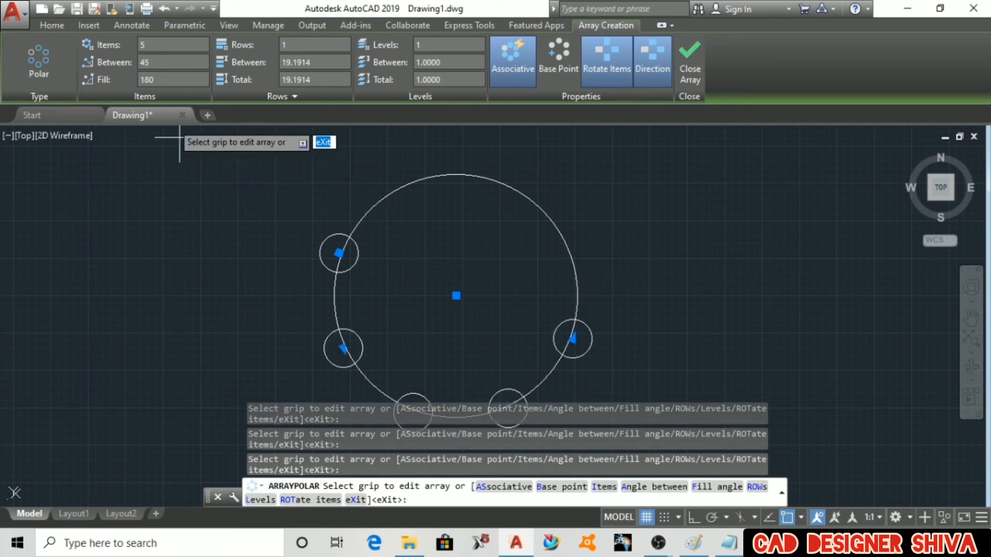
- Try angles of 30 and 60 between the polar array's items
{"action": "left_click", "coordinate": [172, 62]}
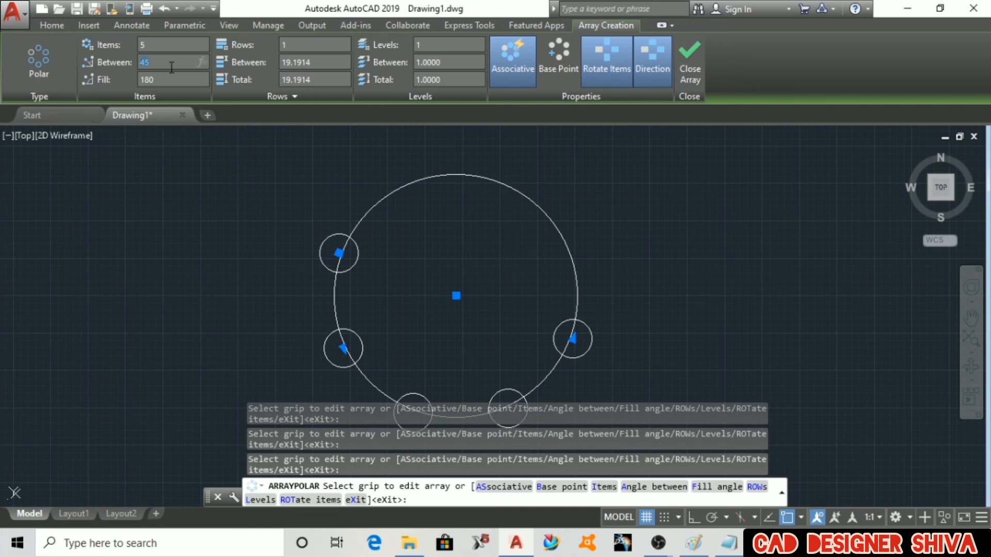
{"action": "key", "text": "Return"}
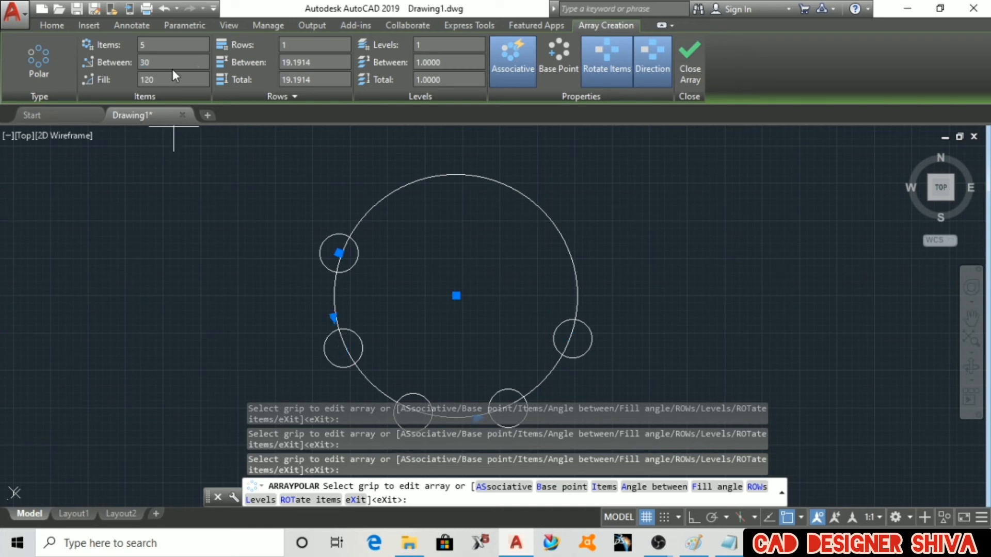
{"action": "left_click", "coordinate": [160, 62]}
{"action": "key", "text": "Return"}
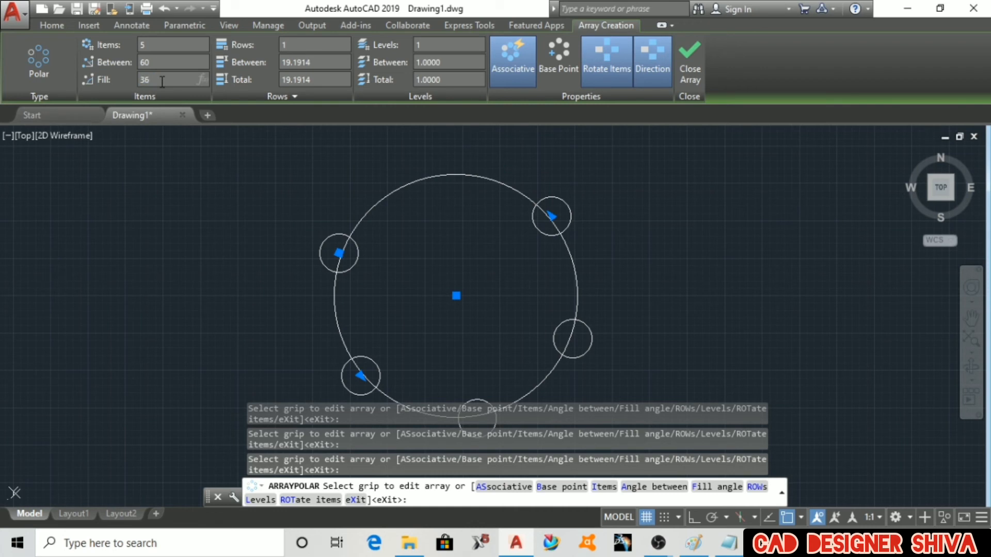
- Set the polar array's fill angle to 360 and its number of items to 10
{"action": "key", "text": "Return"}
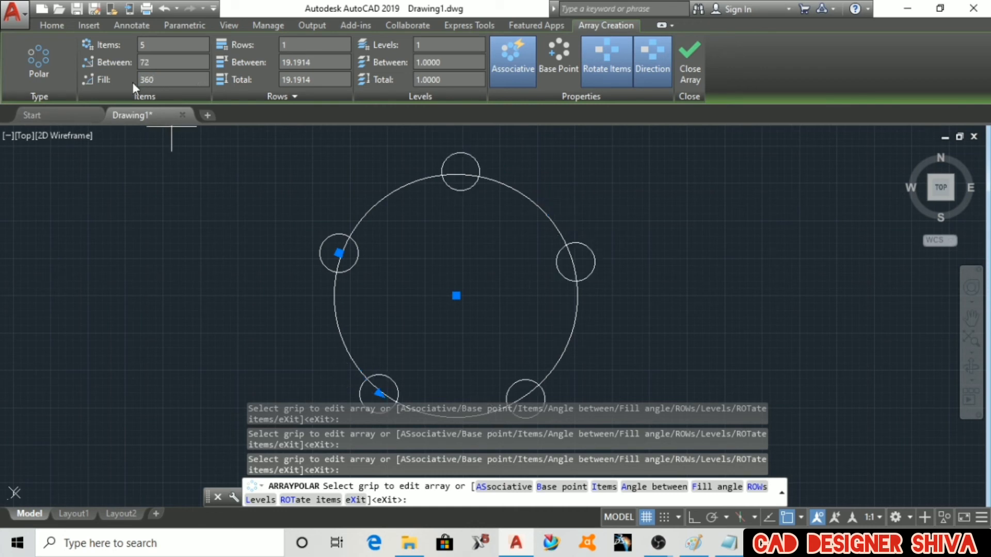
{"action": "left_click", "coordinate": [160, 44]}
{"action": "type", "text": "10"}
{"action": "key", "text": "Return"}
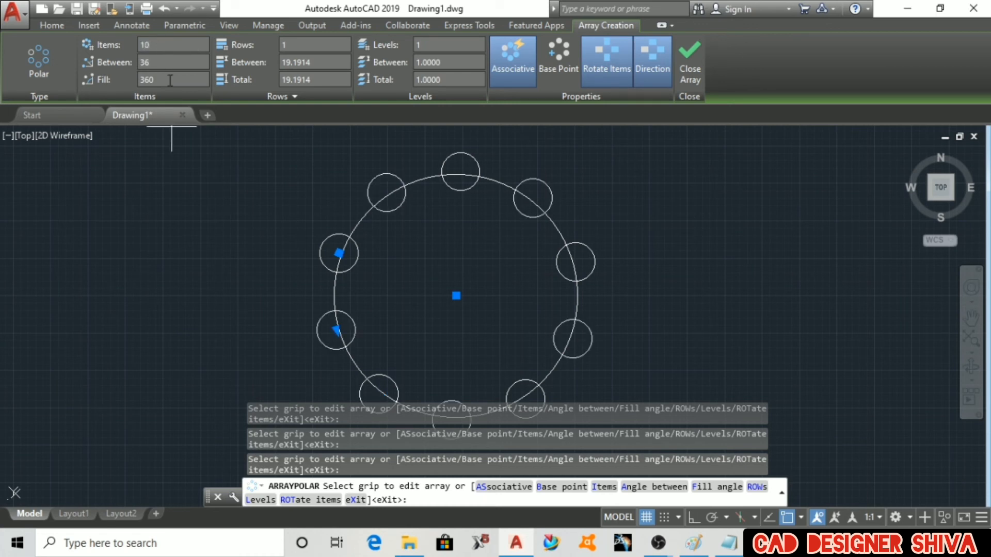
{"action": "scroll", "coordinate": [227, 201], "scroll_direction": "down", "scroll_amount": 3}
{"action": "scroll", "coordinate": [206, 224], "scroll_direction": "up", "scroll_amount": 3}
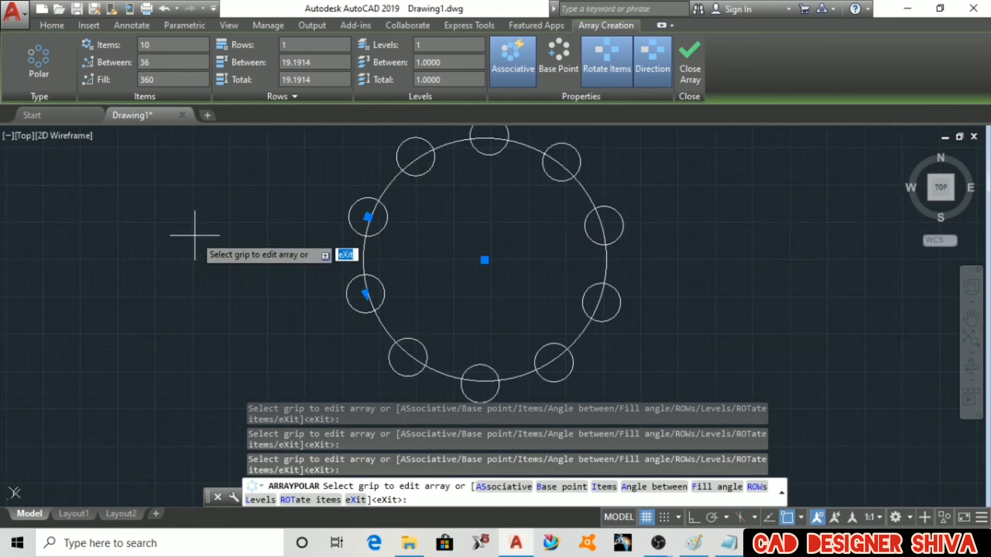
{"action": "scroll", "coordinate": [289, 271], "scroll_direction": "down", "scroll_amount": 2}
{"action": "scroll", "coordinate": [398, 274], "scroll_direction": "up", "scroll_amount": 2}
{"action": "scroll", "coordinate": [332, 266], "scroll_direction": "down", "scroll_amount": 2}
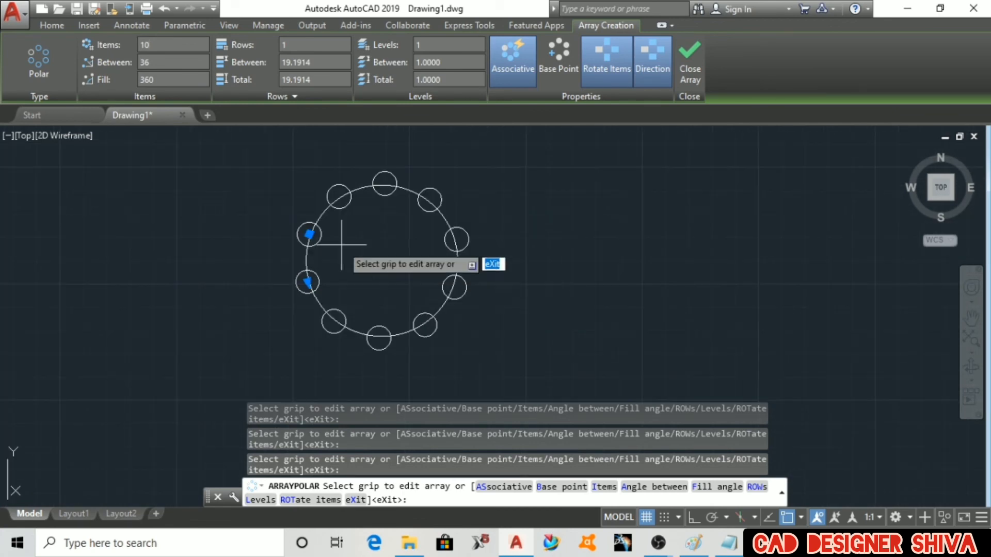
{"action": "scroll", "coordinate": [341, 245], "scroll_direction": "up", "scroll_amount": 2}
- Switch to Notepad and add the lines "IN ADDTION WE WILL BE CHANGE THE NO. OF" and "ROWS AND DIST. BETWEEN THEM"
{"action": "left_click", "coordinate": [730, 542]}
{"action": "key", "text": "Return"}
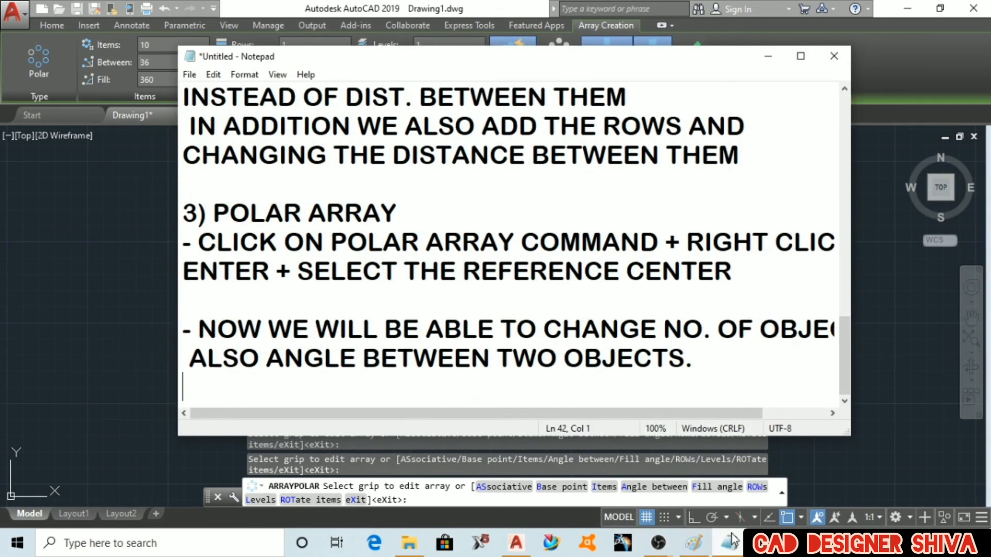
{"action": "type", "text": "IN ADDTION "}
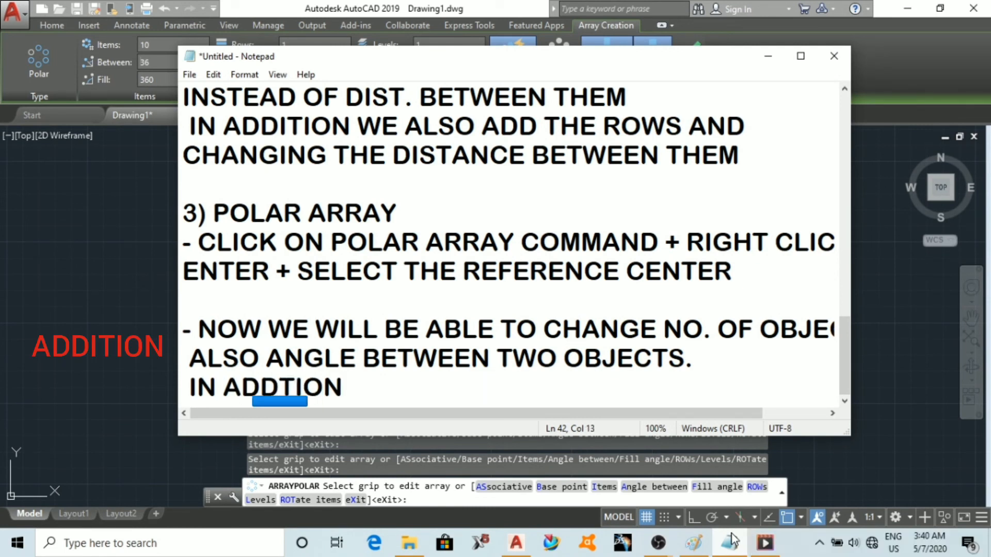
{"action": "type", "text": "WE WILL BE CH"}
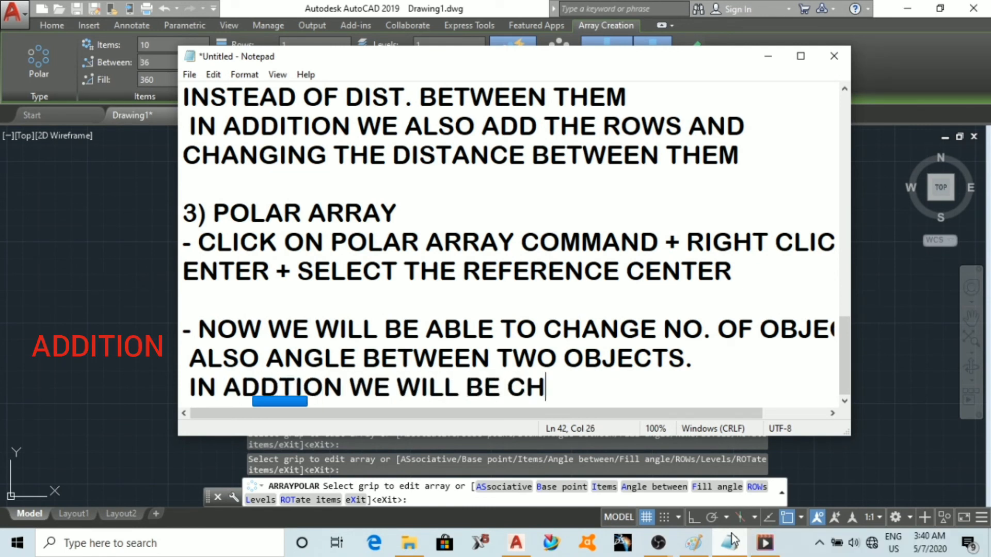
{"action": "type", "text": "ANGE THE "}
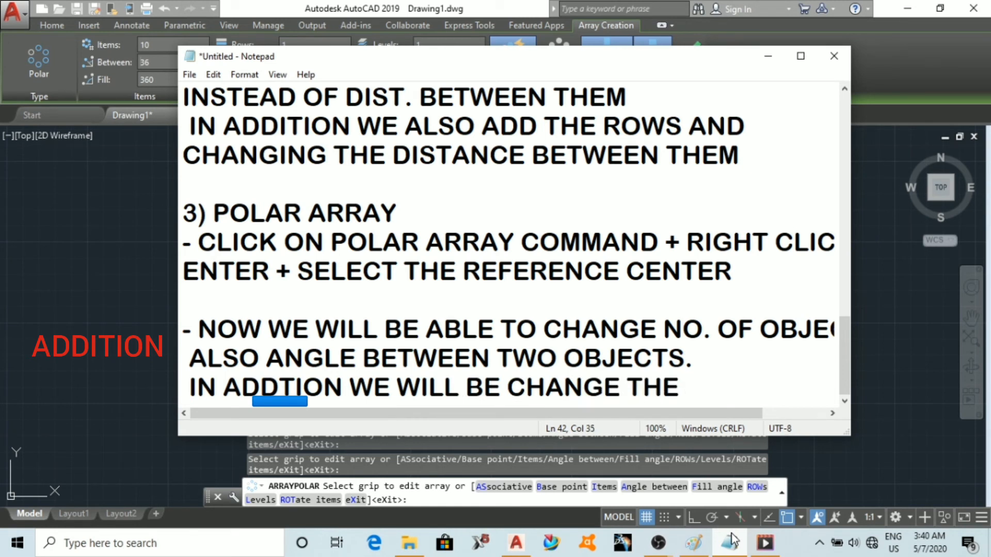
{"action": "type", "text": "NO. OF"}
{"action": "key", "text": "Return"}
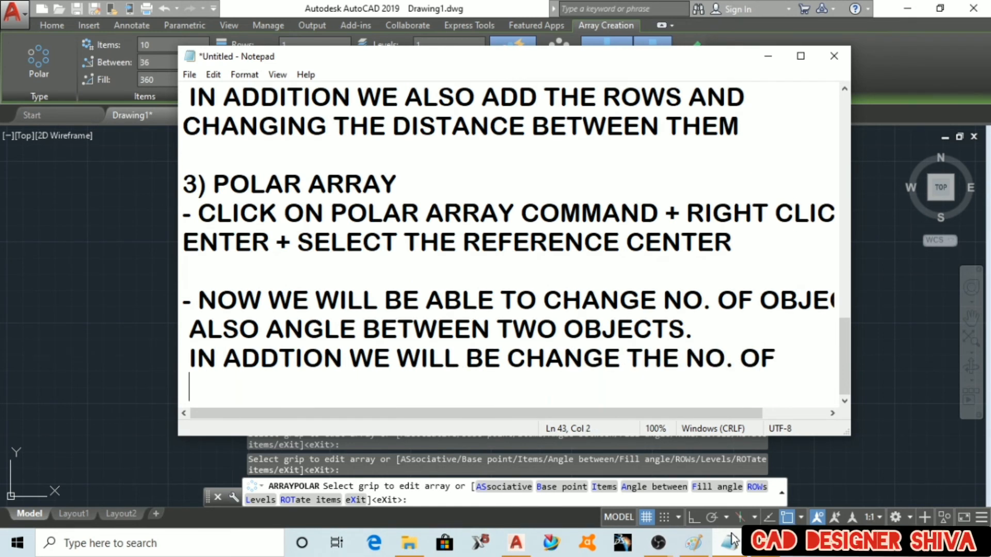
{"action": "type", "text": "ROWS AND D"}
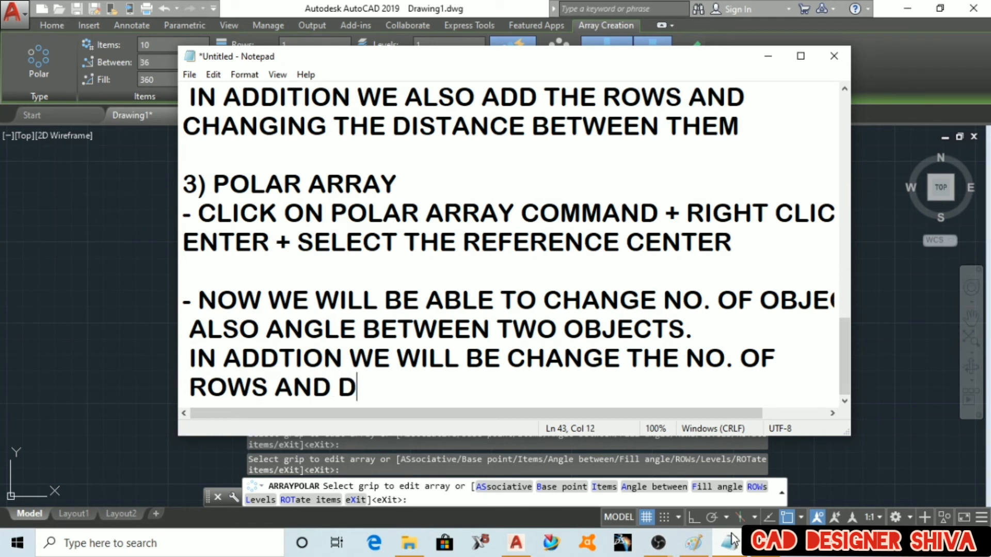
{"action": "type", "text": "IST. "}
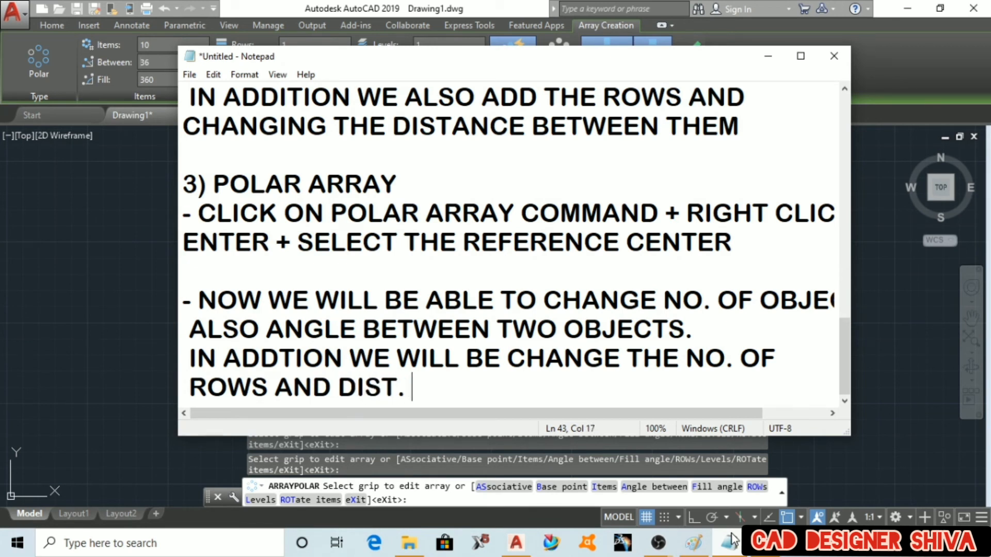
{"action": "type", "text": "BETWEEN THEM"}
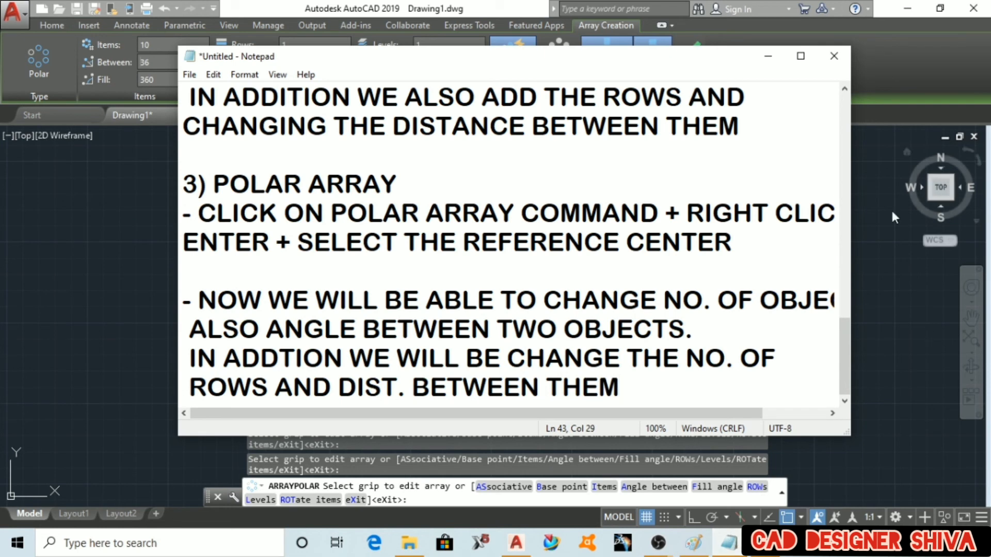
- Return to AutoCAD and set the polar array's number of rows to 2
{"action": "left_click", "coordinate": [779, 55]}
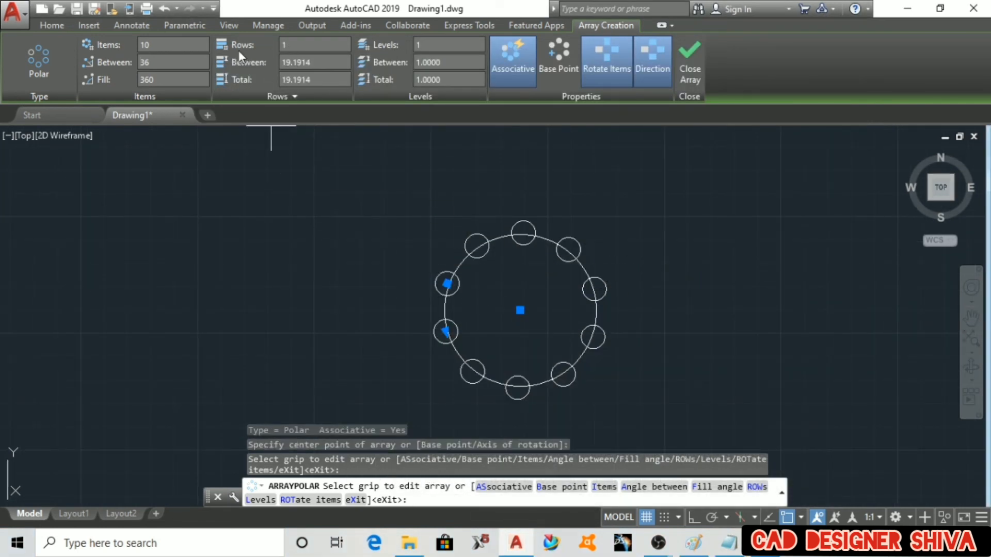
{"action": "left_click", "coordinate": [303, 44]}
{"action": "type", "text": "2"}
{"action": "key", "text": "Return"}
- Try a spacing of 2 between the polar array's rows
{"action": "left_click", "coordinate": [314, 63]}
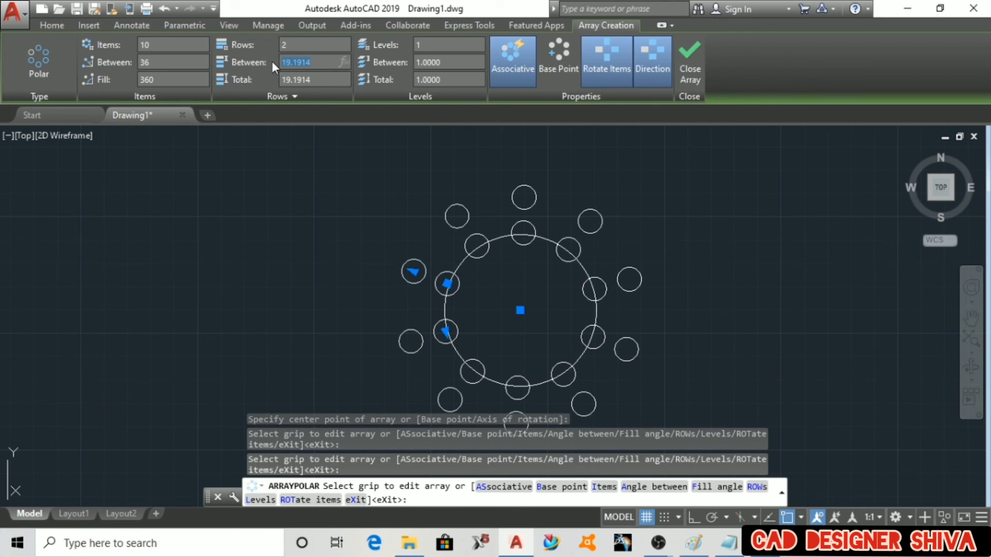
{"action": "type", "text": "2"}
{"action": "key", "text": "Return"}
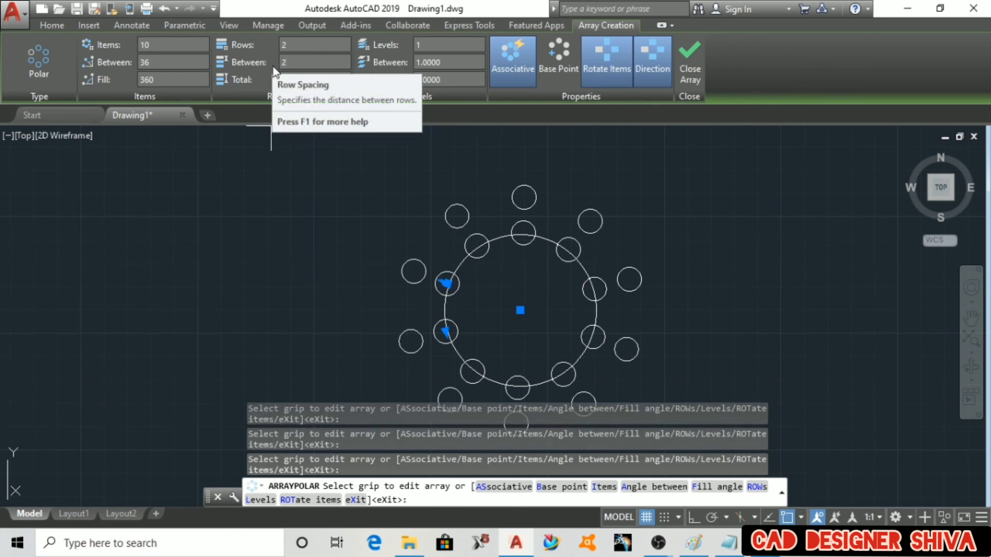
- Try 10 rows with a row spacing of 5 in the polar array
{"action": "left_click", "coordinate": [294, 45]}
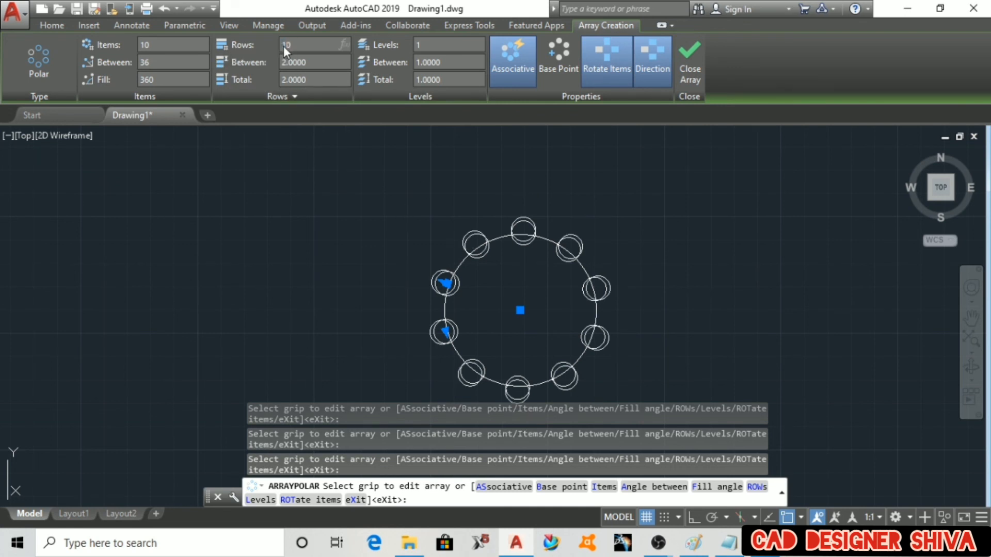
{"action": "type", "text": "10"}
{"action": "key", "text": "Return"}
{"action": "left_click", "coordinate": [313, 62]}
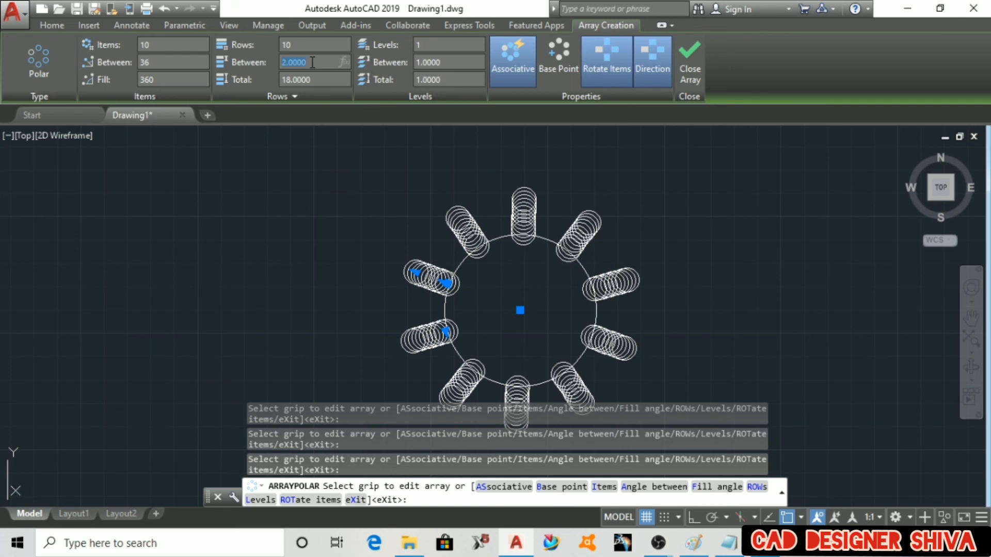
{"action": "type", "text": "5"}
{"action": "key", "text": "Return"}
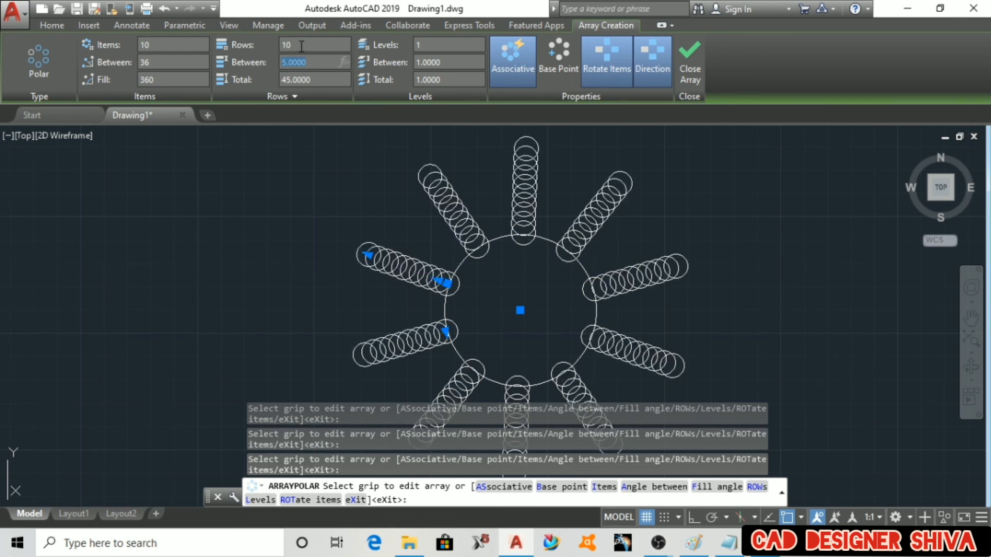
{"action": "scroll", "coordinate": [381, 182], "scroll_direction": "down", "scroll_amount": 2}
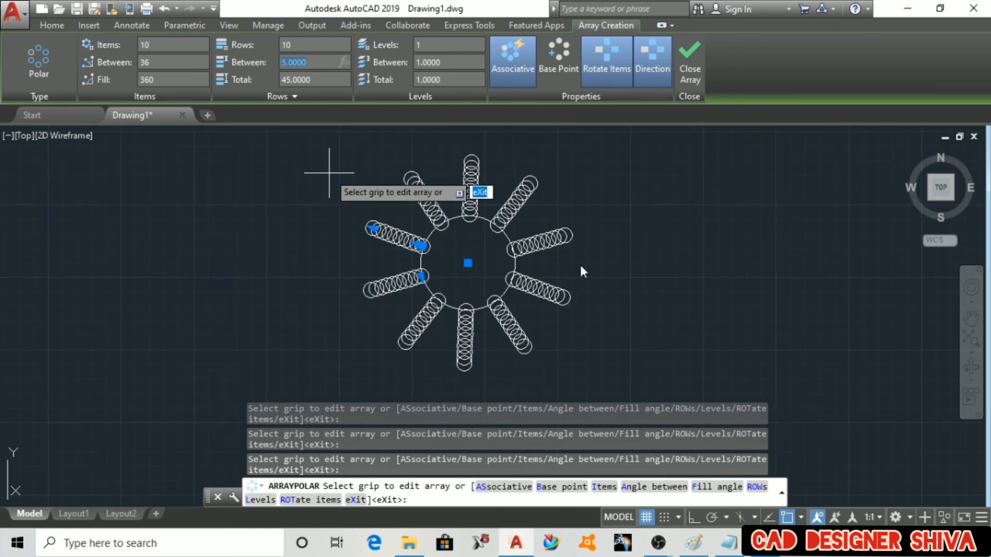
{"action": "scroll", "coordinate": [580, 265], "scroll_direction": "down", "scroll_amount": 2}
{"action": "scroll", "coordinate": [522, 242], "scroll_direction": "up", "scroll_amount": 2}
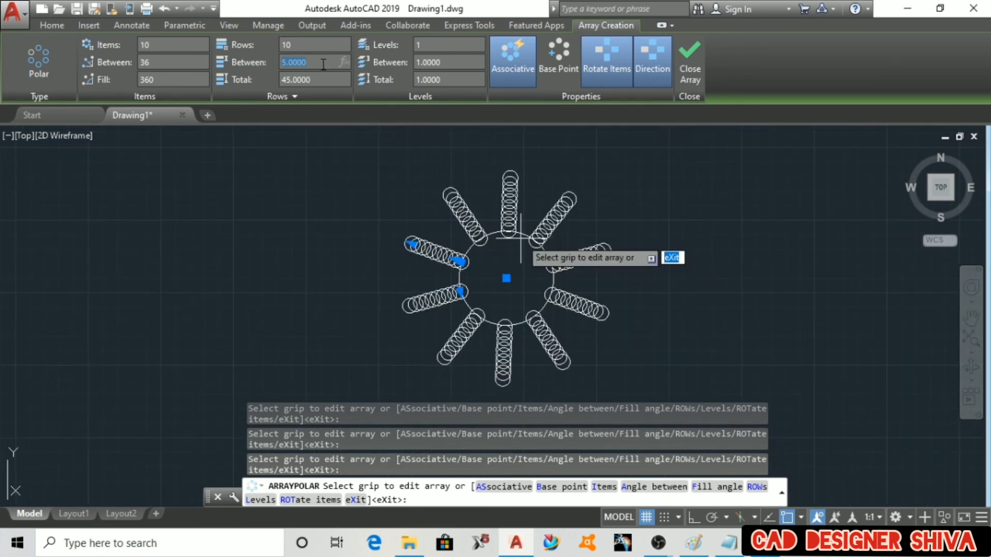
- Try 20 rows with a row spacing of 2 in the polar array
{"action": "left_click", "coordinate": [298, 45]}
{"action": "type", "text": "20"}
{"action": "left_click", "coordinate": [313, 62]}
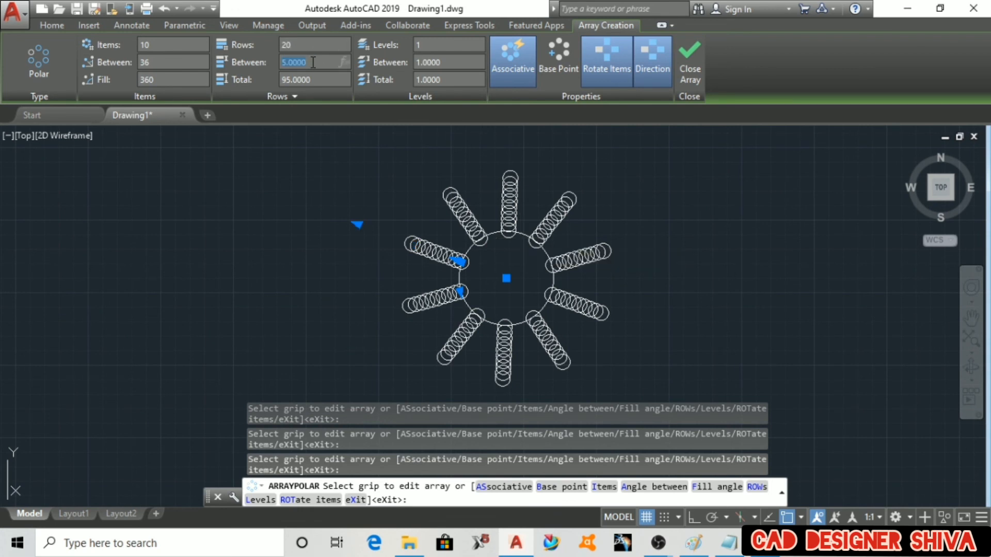
{"action": "double_click", "coordinate": [313, 61]}
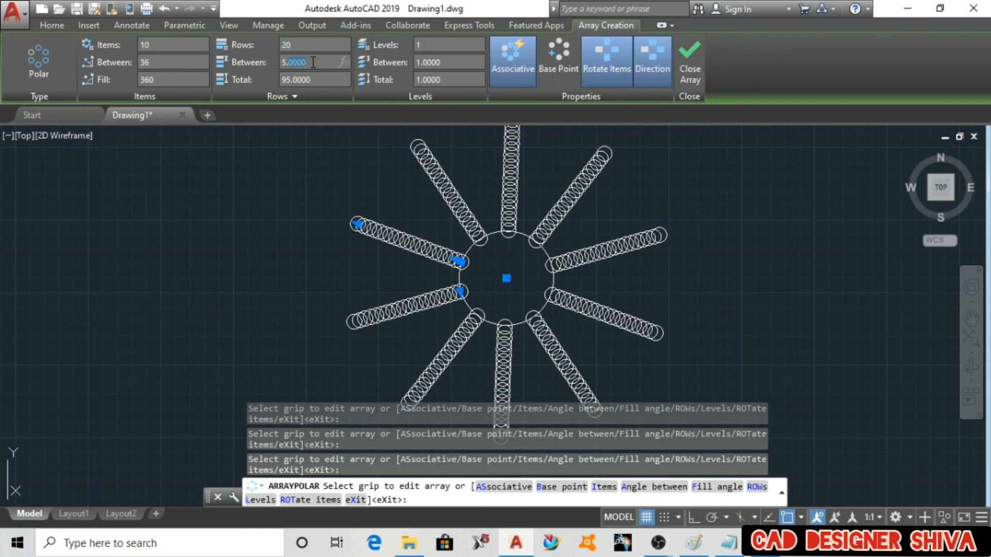
{"action": "left_click_drag", "start_coordinate": [314, 61], "coordinate": [275, 64]}
{"action": "type", "text": "2"}
{"action": "key", "text": "Return"}
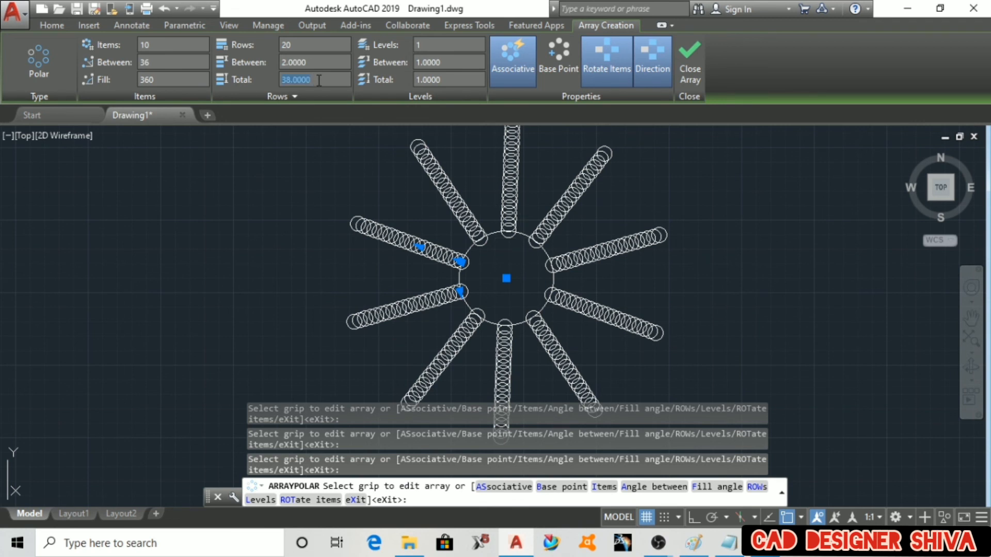
- Set the polar array's number of rows to 3 and the spacing between rows to 5
{"action": "left_click", "coordinate": [304, 45]}
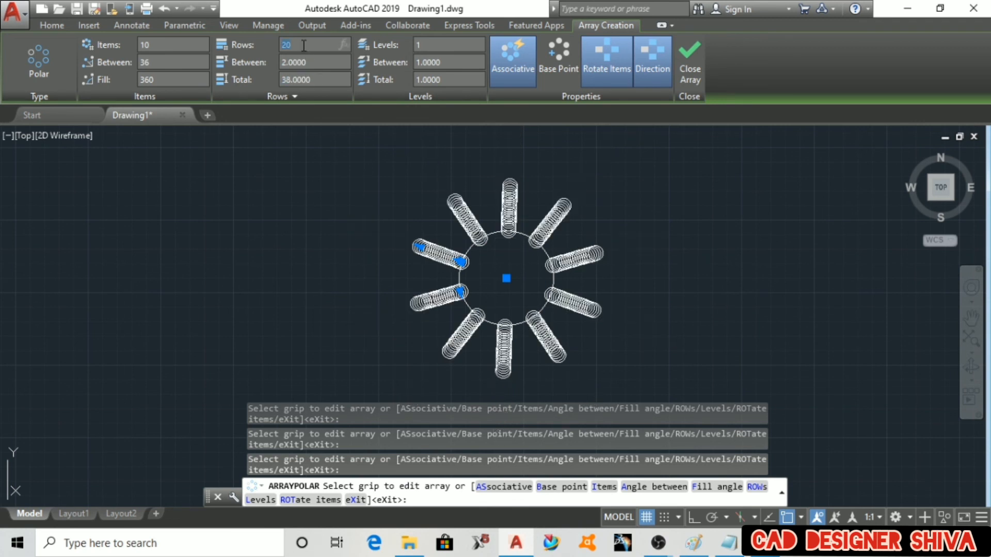
{"action": "left_click", "coordinate": [312, 63]}
{"action": "type", "text": "5"}
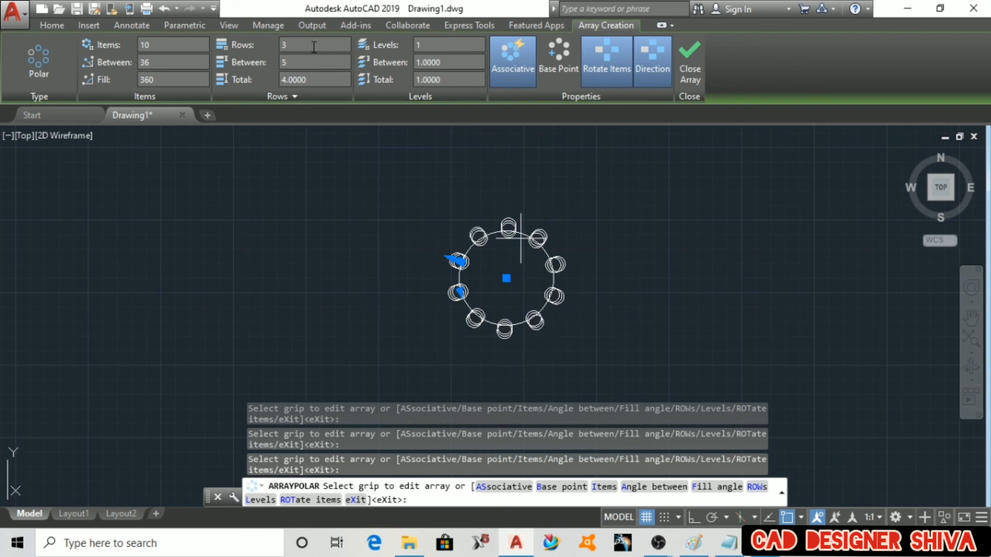
{"action": "key", "text": "Return"}
{"action": "scroll", "coordinate": [527, 331], "scroll_direction": "up", "scroll_amount": 2}
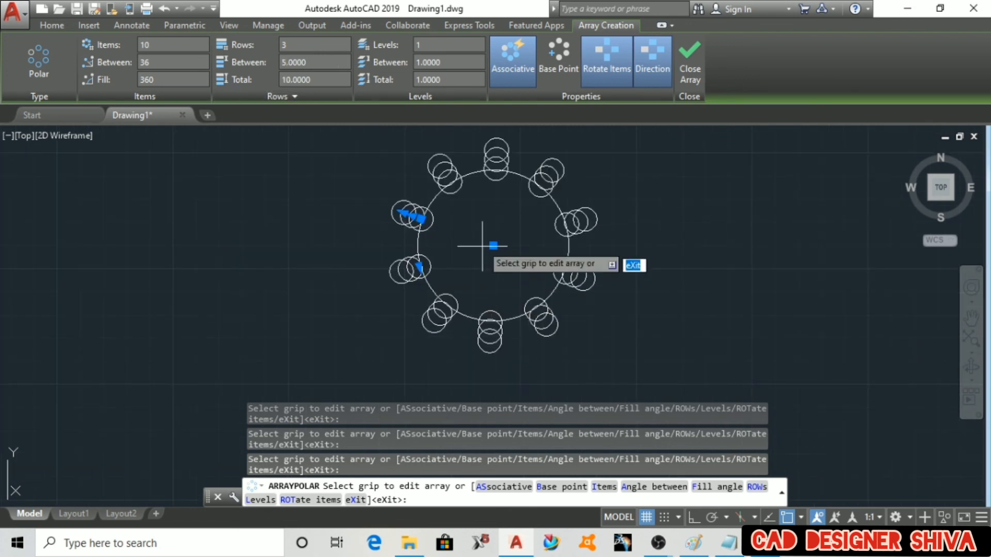
{"action": "scroll", "coordinate": [470, 217], "scroll_direction": "down", "scroll_amount": 2}
{"action": "scroll", "coordinate": [462, 194], "scroll_direction": "up", "scroll_amount": 2}
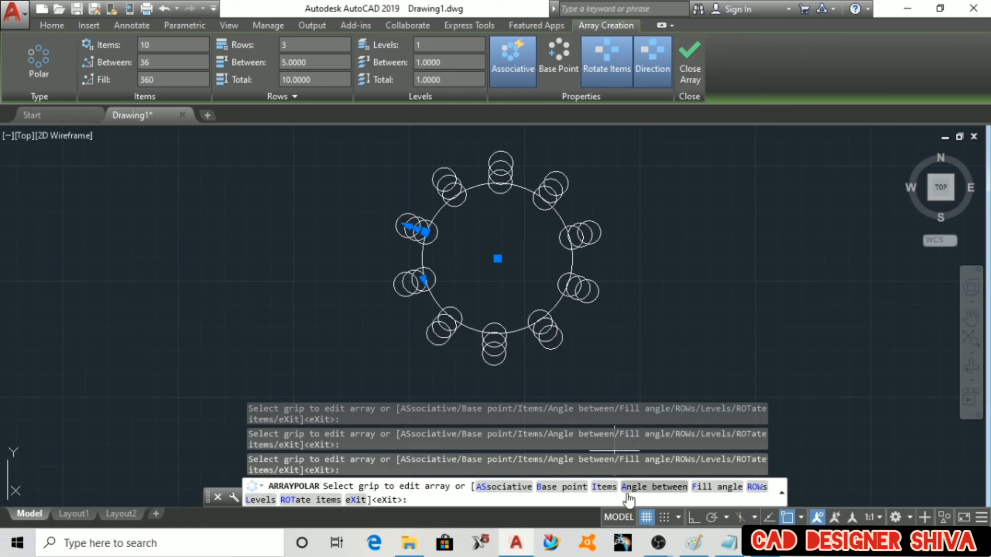